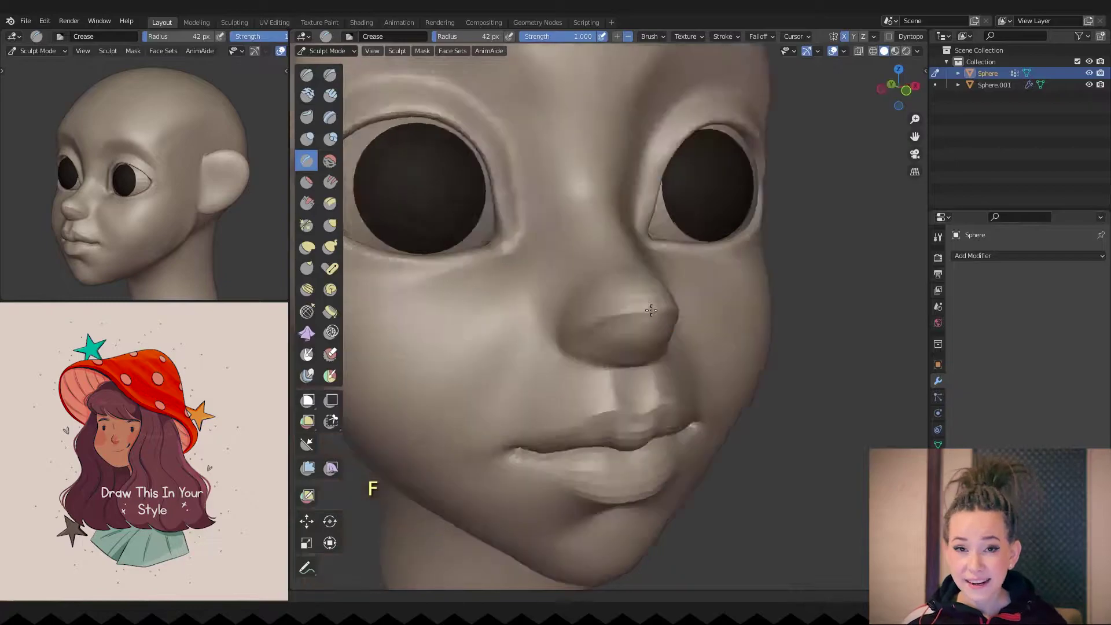
# Step: Sharpen the edge along the nose's underside with the Pinch/Magnify brush and adjust the nose shape with Grab
pyautogui.press('p')
pyautogui.moveTo(595, 315); pyautogui.dragTo(560, 346, button='middle')
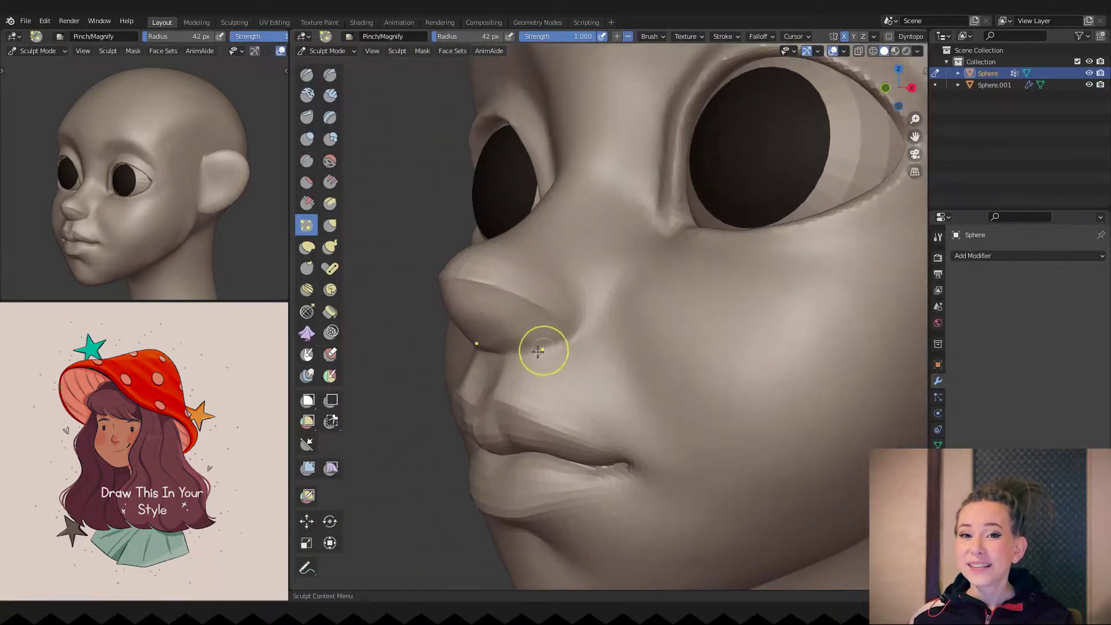
pyautogui.moveTo(469, 357)
pyautogui.mouseDown(button='middle')
pyautogui.moveTo(620, 320)
pyautogui.moveTo(614, 244)
pyautogui.moveTo(616, 317)
pyautogui.moveTo(615, 293)
pyautogui.moveTo(628, 293)
pyautogui.moveTo(602, 345)
pyautogui.mouseUp(button='middle')
pyautogui.press('g')
pyautogui.press('KP_1')
# Step: Refine the nose bridge with Clay Strips and tighten the area around the upper eyelids with Pinch/Magnify
pyautogui.press('c')
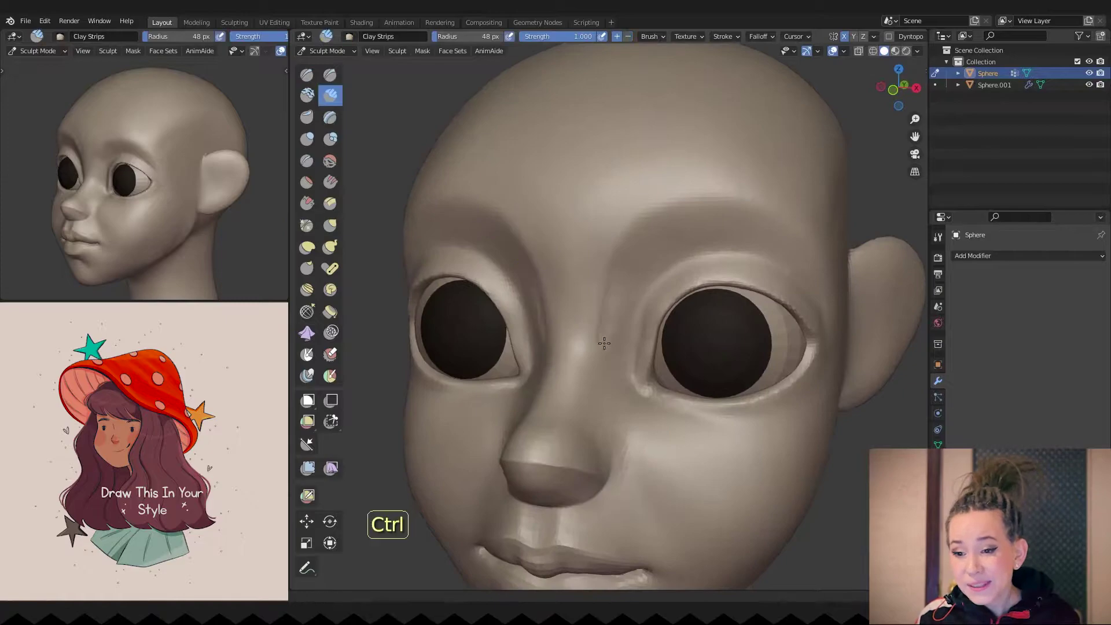
pyautogui.press('KP_1')
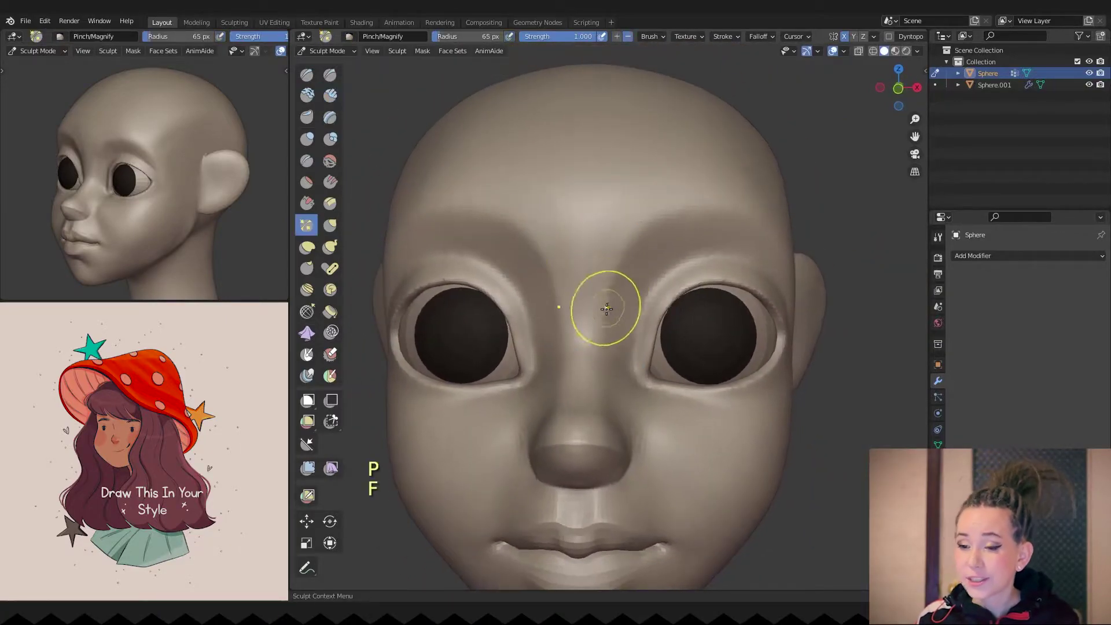
pyautogui.moveTo(700, 201); pyautogui.dragTo(641, 325, button='middle')
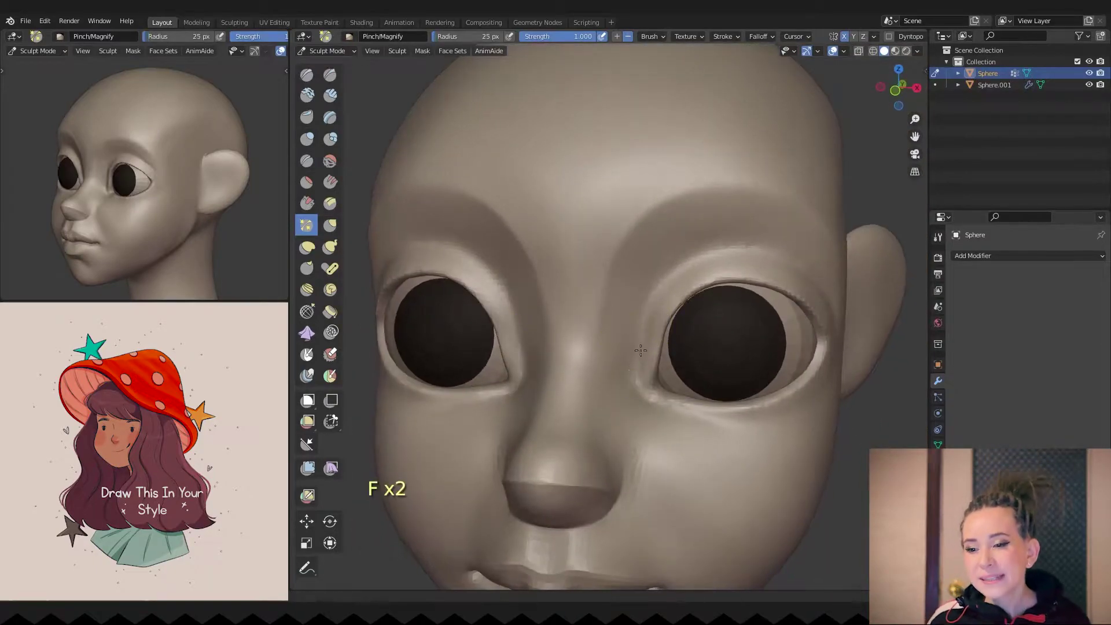
pyautogui.moveTo(685, 255)
pyautogui.mouseDown(button='middle')
pyautogui.moveTo(715, 251)
pyautogui.moveTo(787, 368)
pyautogui.moveTo(631, 318)
pyautogui.moveTo(620, 325)
pyautogui.moveTo(569, 268)
pyautogui.mouseUp(button='middle')
pyautogui.scroll(2, 631, 317)
# Step: Crease the inner eye corner and pinch the lower eyelid edge, using Pinch/Magnify at a 27 px radius
pyautogui.hotkey('shift', 'c')
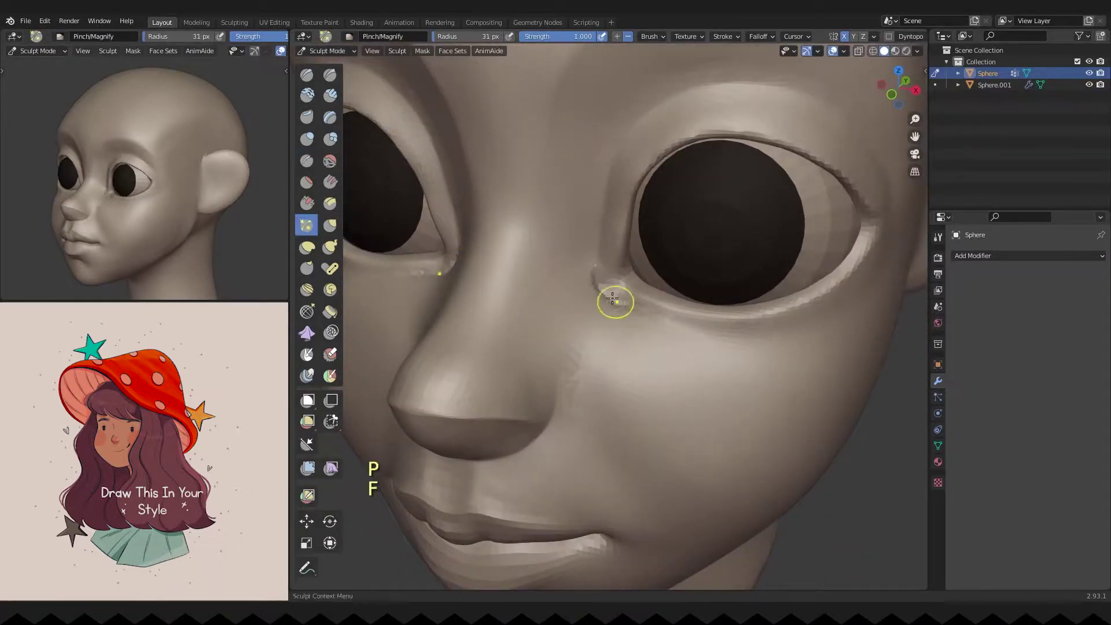
pyautogui.keyDown('ctrl'); pyautogui.moveTo(647, 313); pyautogui.dragTo(599, 328, button='middle'); pyautogui.keyUp('ctrl')
pyautogui.scroll(3, 599, 328)
pyautogui.scroll(2, 599, 328)
pyautogui.press('f')
pyautogui.press('f')
pyautogui.click(665, 326)
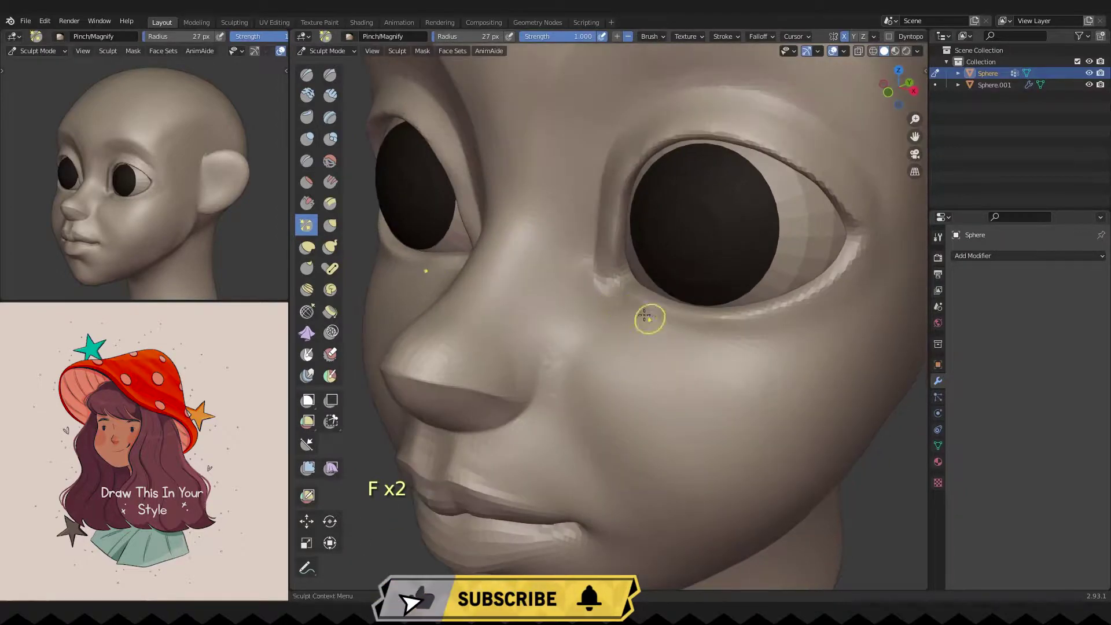
pyautogui.scroll(2, 642, 302)
pyautogui.scroll(-3, 635, 281)
# Step: Crease the fold below the eye and reshape the lower eyelid with Grab at a 74 px radius
pyautogui.hotkey('shift', 'c')
pyautogui.moveTo(666, 324)
pyautogui.mouseDown(button='middle')
pyautogui.moveTo(626, 360)
pyautogui.moveTo(613, 356)
pyautogui.mouseUp(button='middle')
pyautogui.press('g')
pyautogui.press('f')
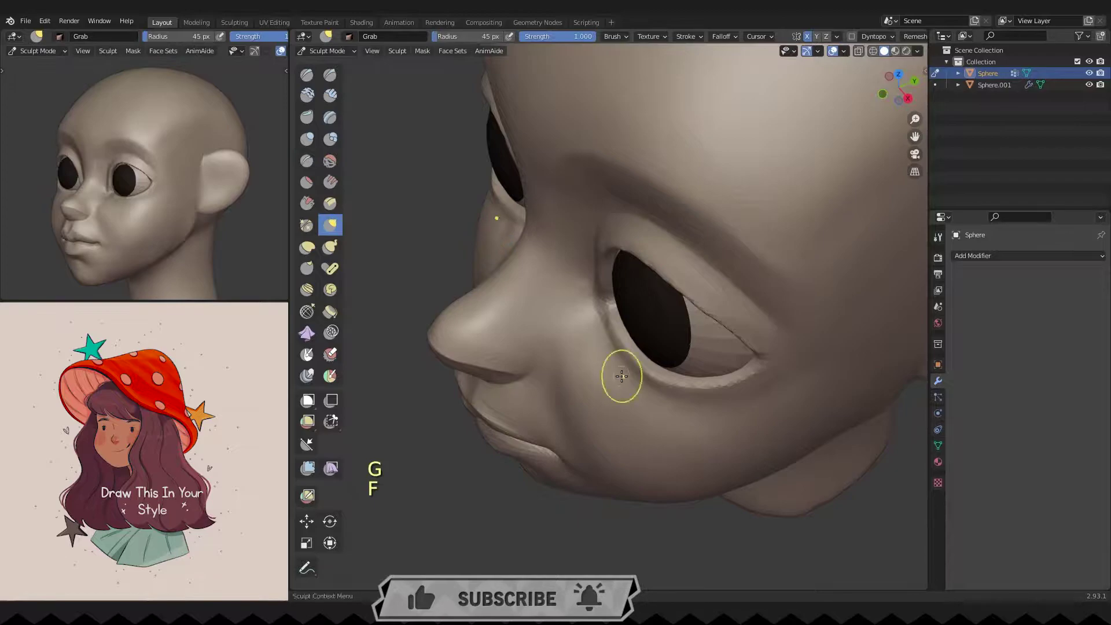
pyautogui.press('f')
pyautogui.click(677, 395)
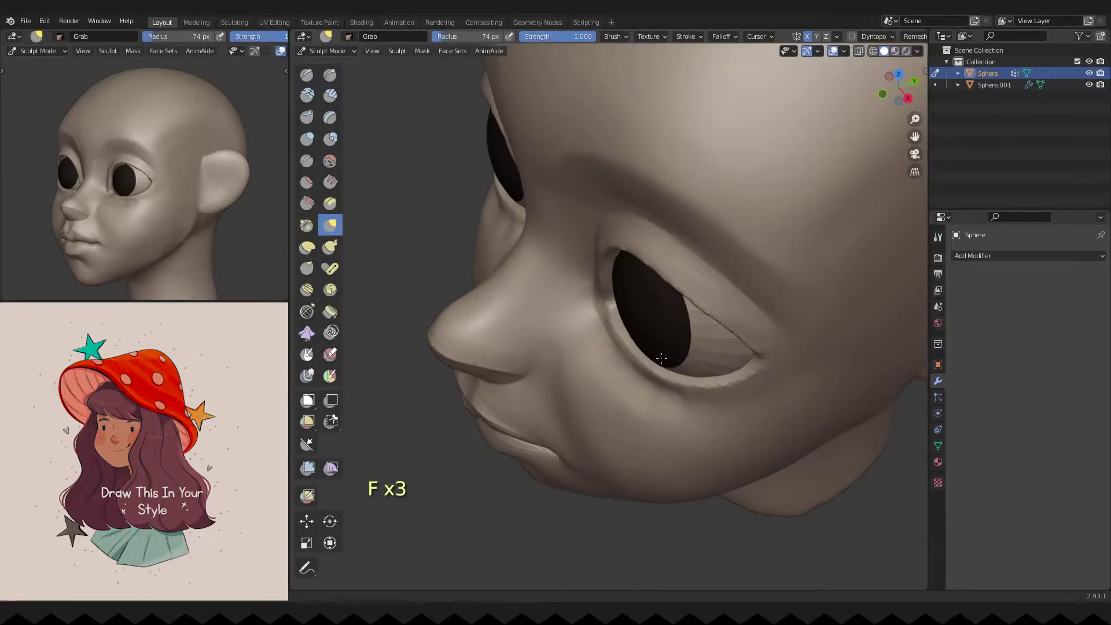
# Step: Tighten the lower eyelid contour near the inner eye corner with Pinch/Magnify at a 28 px radius
pyautogui.moveTo(699, 399); pyautogui.dragTo(571, 334, button='middle')
pyautogui.press('p')
pyautogui.scroll(2, 650, 322)
pyautogui.press('f')
pyautogui.press('f')
pyautogui.click(640, 345)
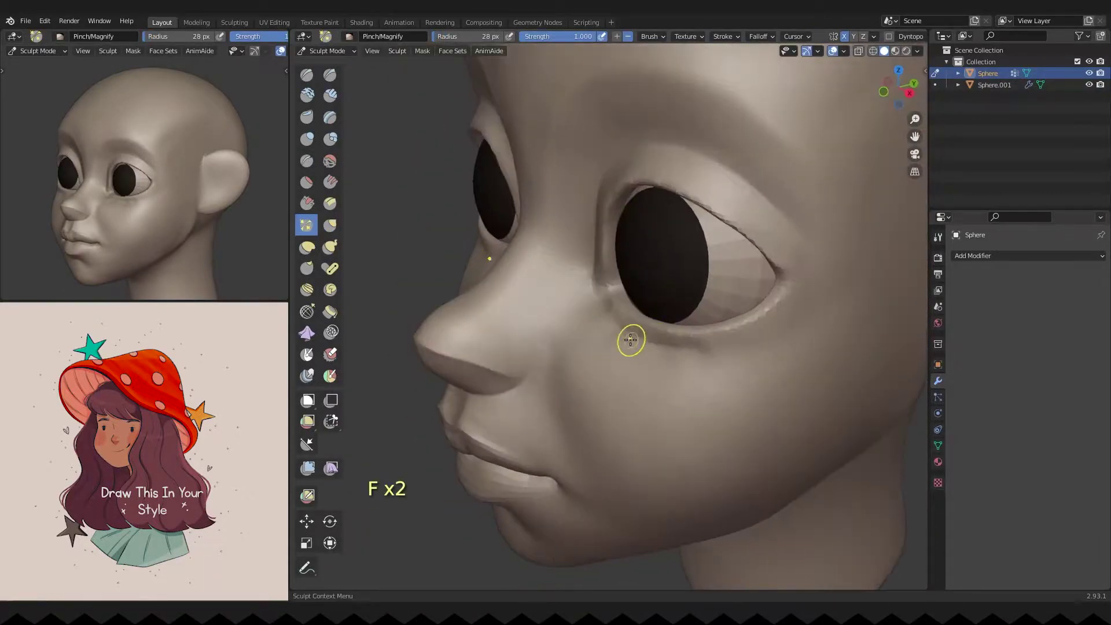
# Step: Adjust the lower eyelid's curve around the eyeball from above with Grab at a 49 px radius
pyautogui.moveTo(776, 352); pyautogui.dragTo(666, 376, button='middle')
pyautogui.press('f')
pyautogui.click(653, 374)
pyautogui.press('g')
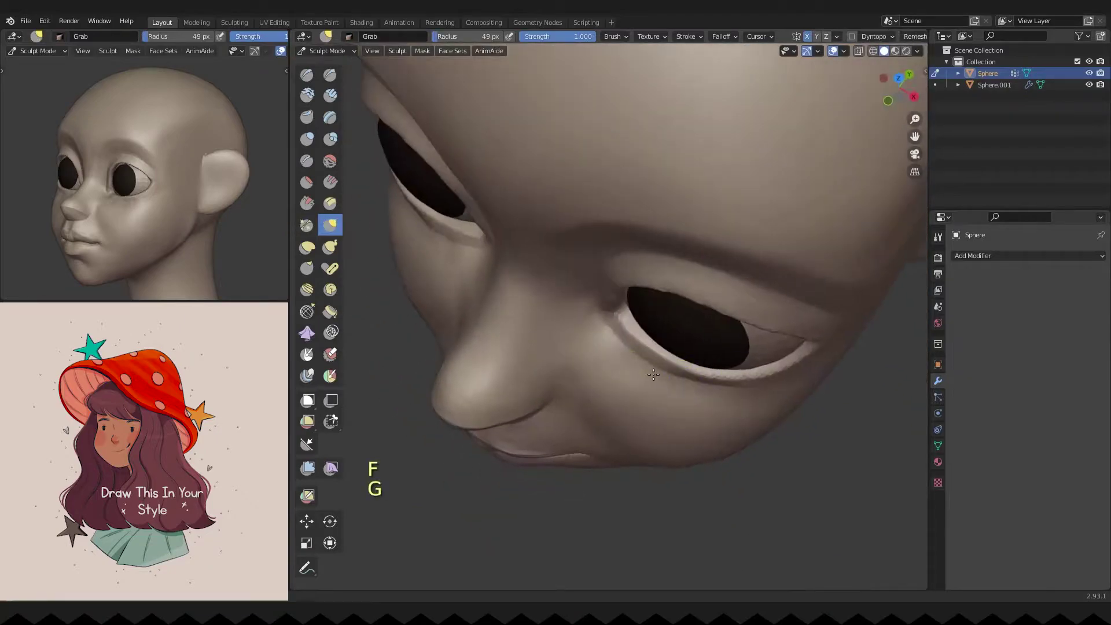
# Step: Lasso-mask the area around the eyes and invert the mask so only the eyelids can be sculpted
pyautogui.scroll(-2, 650, 334)
pyautogui.moveTo(692, 357)
pyautogui.keyDown('ctrl'); pyautogui.mouseDown(button='middle')
pyautogui.moveTo(683, 371)
pyautogui.moveTo(642, 290)
pyautogui.moveTo(613, 301)
pyautogui.mouseUp(button='middle'); pyautogui.keyUp('ctrl')
pyautogui.moveTo(597, 298)
pyautogui.keyDown('ctrl'); pyautogui.keyDown('shift'); pyautogui.mouseDown()
pyautogui.moveTo(643, 316)
pyautogui.moveTo(599, 204)
pyautogui.mouseUp(); pyautogui.keyUp('shift'); pyautogui.keyUp('ctrl')
pyautogui.scroll(-2, 599, 204)
pyautogui.moveTo(598, 204); pyautogui.dragTo(499, 124, button='middle')
pyautogui.hotkey('ctrl', 'i')
# Step: Reshape the unmasked eyelids around the eyeballs with the Grab brush, adjusting its radius as needed
pyautogui.press('g')
pyautogui.moveTo(627, 208)
pyautogui.mouseDown(button='middle')
pyautogui.moveTo(596, 310)
pyautogui.moveTo(639, 352)
pyautogui.moveTo(636, 313)
pyautogui.moveTo(665, 277)
pyautogui.moveTo(643, 301)
pyautogui.moveTo(621, 286)
pyautogui.moveTo(679, 227)
pyautogui.mouseUp(button='middle')
pyautogui.press('f')
pyautogui.press('f')
pyautogui.press('f')
pyautogui.press('f')
pyautogui.press('f')
# Step: Pinch the unmasked lower eyelid rim towards the outer eye corner with Pinch/Magnify at a 22 px radius
pyautogui.scroll(4, 669, 322)
pyautogui.press('p')
pyautogui.press('f')
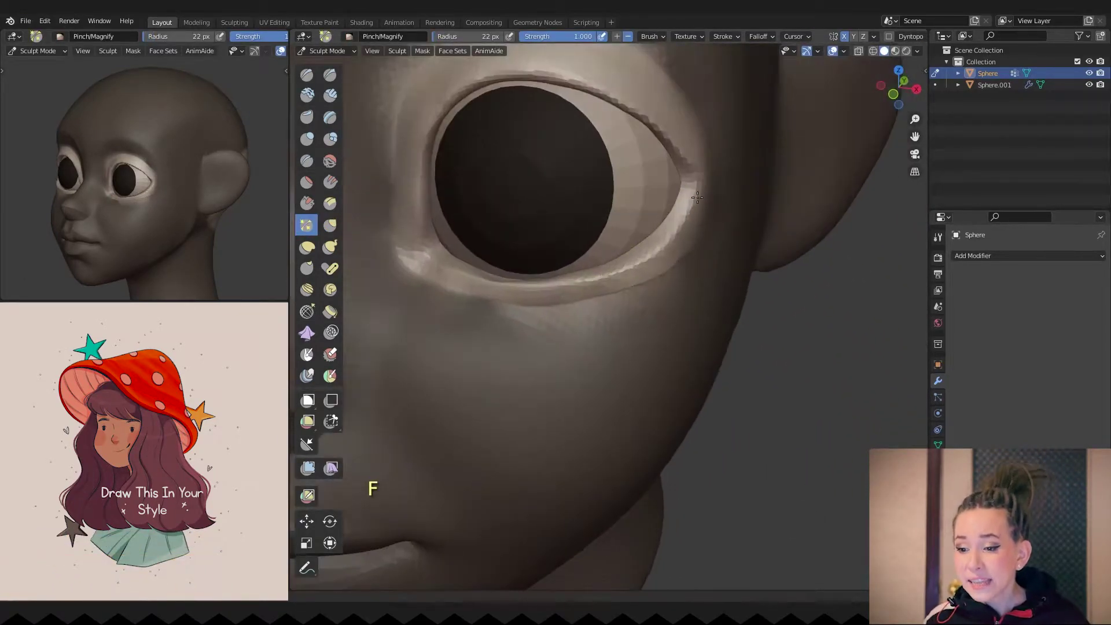
pyautogui.moveTo(562, 285); pyautogui.dragTo(493, 300, button='middle')
# Step: Fit the unmasked lower eyelid to the eyeball from above with Grab at a 64 px radius
pyautogui.moveTo(647, 295)
pyautogui.mouseDown(button='middle')
pyautogui.moveTo(665, 247)
pyautogui.moveTo(434, 311)
pyautogui.moveTo(408, 298)
pyautogui.mouseUp(button='middle')
pyautogui.press('g')
pyautogui.press('f')
pyautogui.click(409, 298)
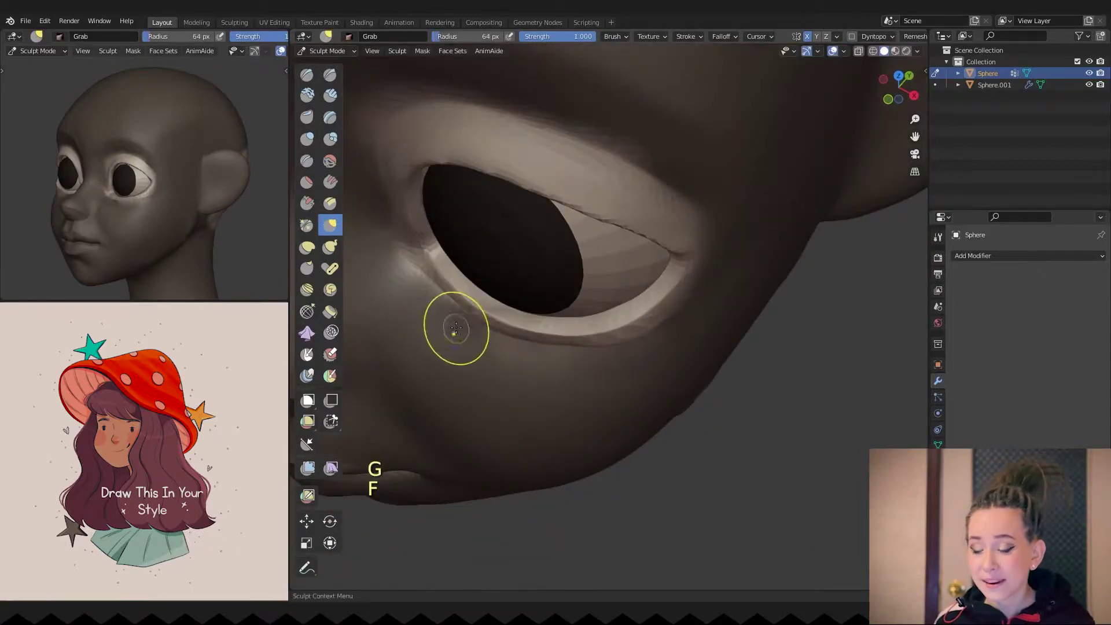
# Step: Sharpen the crease beneath the unmasked lower eyelid with Pinch/Magnify, starting at a 22 px radius
pyautogui.press('p')
pyautogui.press('f')
pyautogui.moveTo(432, 353)
pyautogui.mouseDown(button='middle')
pyautogui.moveTo(429, 322)
pyautogui.moveTo(448, 299)
pyautogui.mouseUp(button='middle')
pyautogui.click(430, 322)
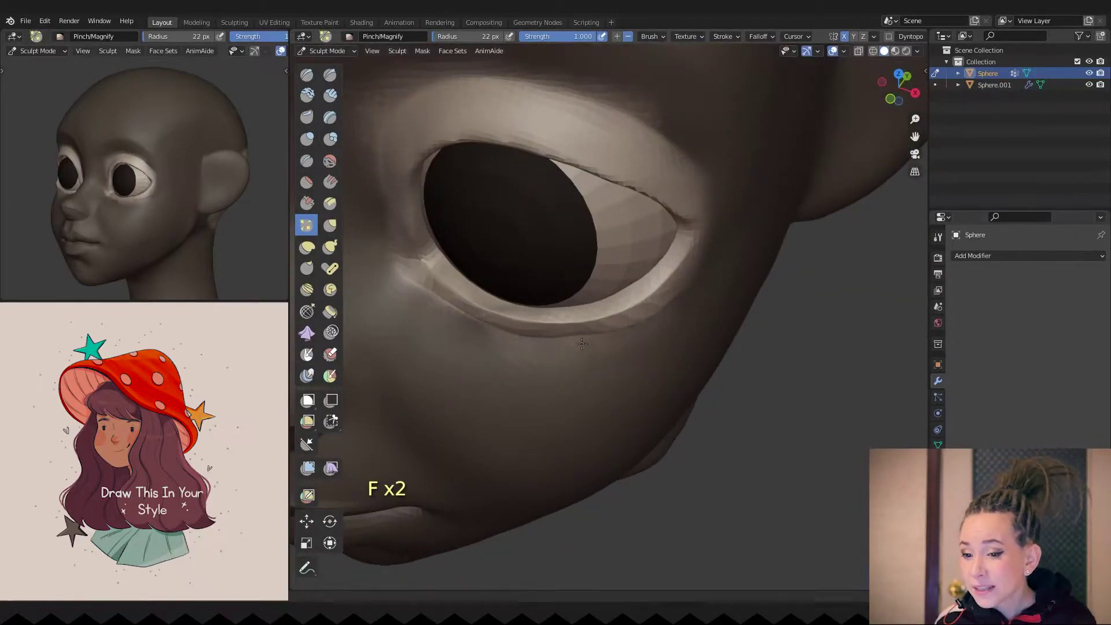
pyautogui.moveTo(590, 343); pyautogui.dragTo(492, 301, button='middle')
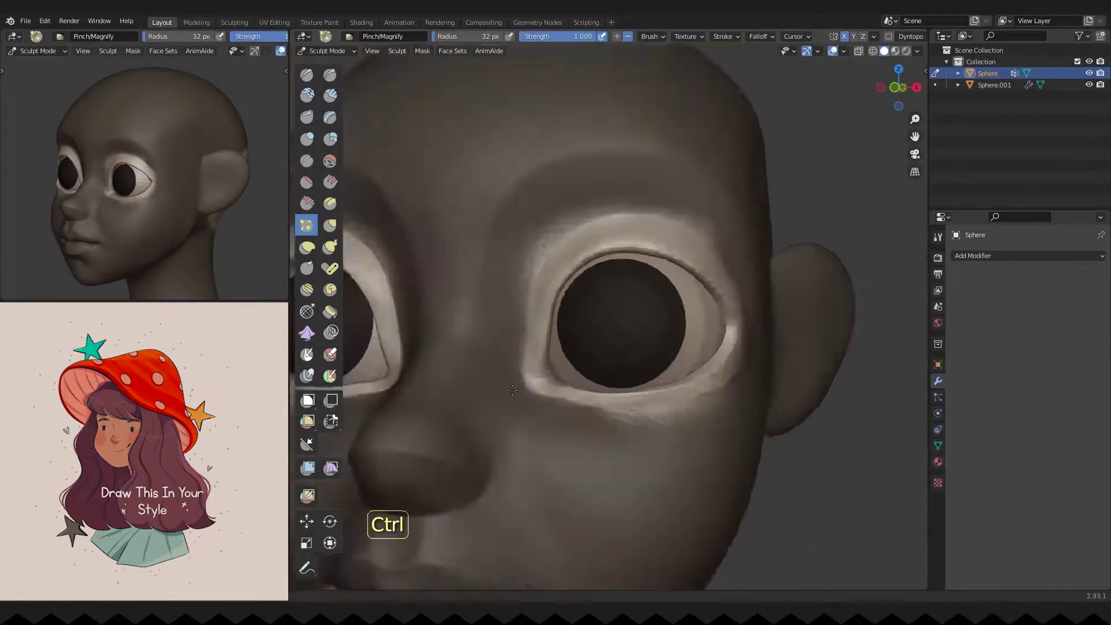
# Step: Clear the mask from the head and adjust the overall face shape with the Grab brush
pyautogui.keyDown('ctrl'); pyautogui.moveTo(512, 390); pyautogui.dragTo(366, 481, button='middle'); pyautogui.keyUp('ctrl')
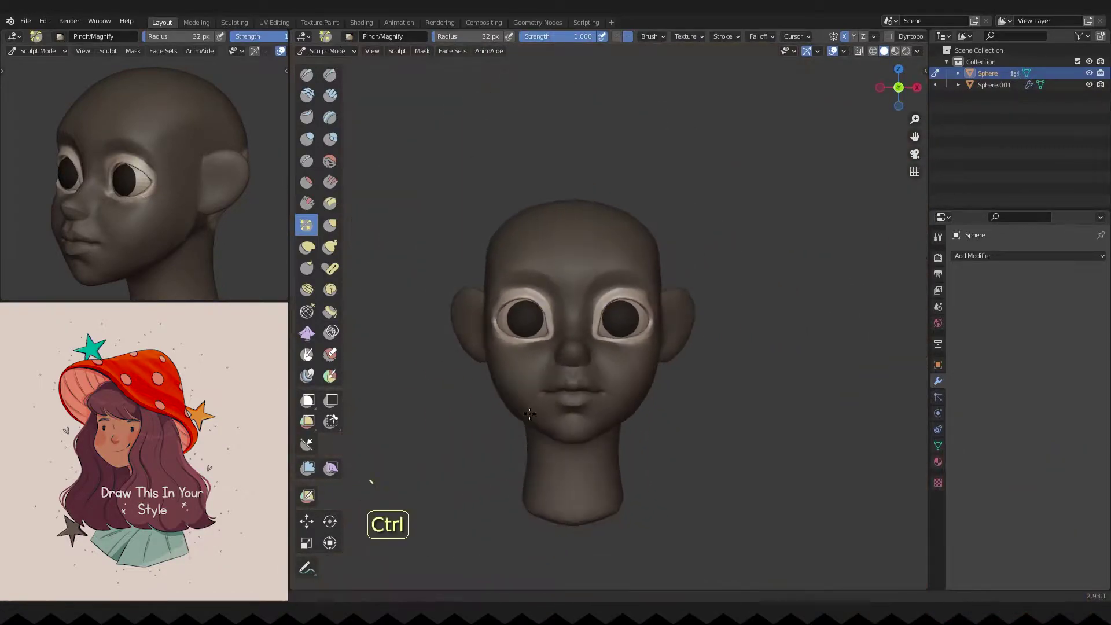
pyautogui.hotkey('alt', 'm')
pyautogui.press('g')
pyautogui.press('f')
pyautogui.press('f')
# Step: Refine the creases of the facial features with the Crease brush at adjusted radii
pyautogui.moveTo(668, 392)
pyautogui.mouseDown(button='middle')
pyautogui.moveTo(658, 310)
pyautogui.moveTo(559, 330)
pyautogui.mouseUp(button='middle')
pyautogui.hotkey('shift', 'c')
pyautogui.moveTo(576, 392)
pyautogui.mouseDown(button='middle')
pyautogui.moveTo(677, 307)
pyautogui.moveTo(602, 347)
pyautogui.moveTo(660, 290)
pyautogui.moveTo(632, 313)
pyautogui.moveTo(642, 291)
pyautogui.mouseUp(button='middle')
pyautogui.press('f')
pyautogui.click(625, 293)
pyautogui.press('f')
pyautogui.click(636, 277)
# Step: Reshape the jawline below the ear with the Grab brush at a 68 px radius
pyautogui.press('g')
pyautogui.press('f')
pyautogui.moveTo(611, 336)
pyautogui.mouseDown(button='middle')
pyautogui.moveTo(665, 389)
pyautogui.moveTo(683, 324)
pyautogui.moveTo(595, 372)
pyautogui.moveTo(538, 317)
pyautogui.moveTo(521, 322)
pyautogui.mouseUp(button='middle')
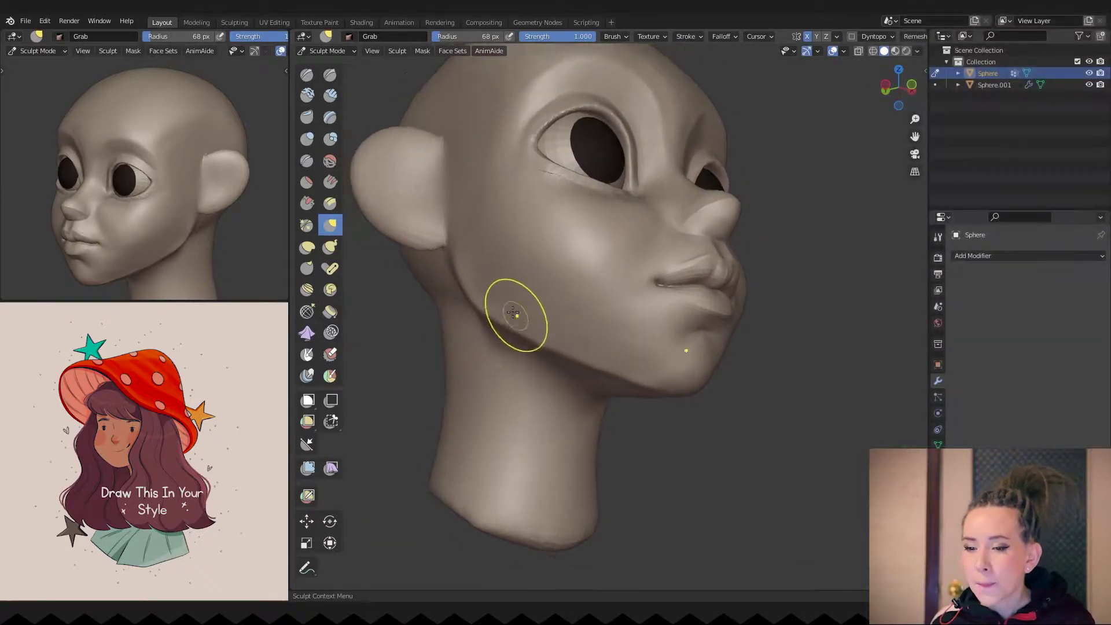
# Step: Sharpen the jawline from the chin to the ear with Pinch/Magnify, enlarging the radius from 47 to 68 px
pyautogui.press('p')
pyautogui.press('f')
pyautogui.press('f')
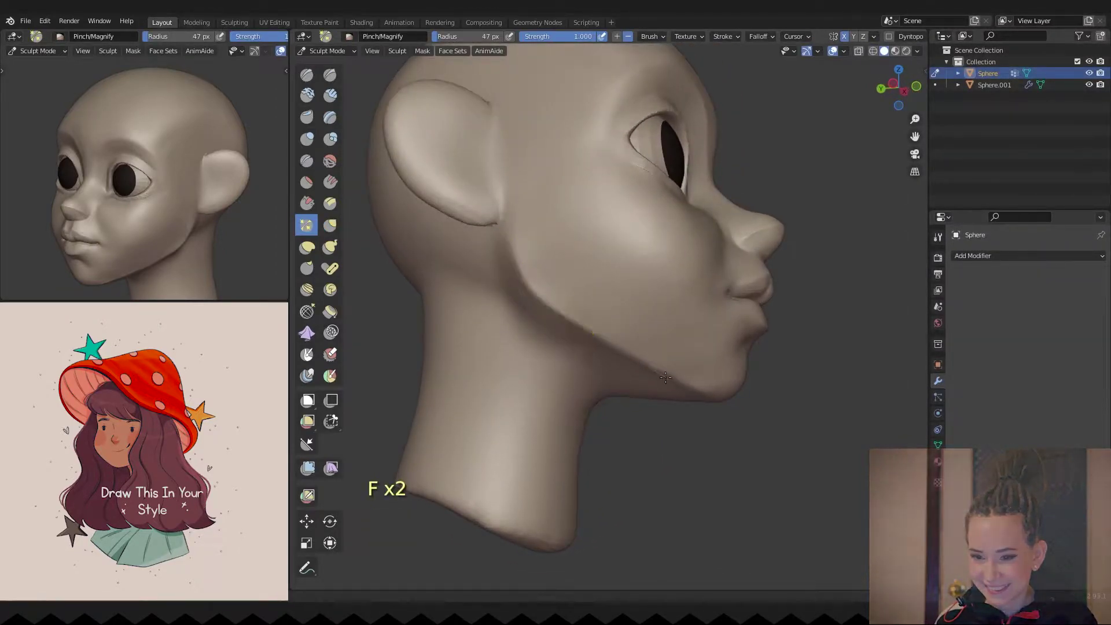
pyautogui.press('f')
pyautogui.moveTo(625, 328)
pyautogui.mouseDown(button='middle')
pyautogui.moveTo(631, 360)
pyautogui.moveTo(667, 294)
pyautogui.moveTo(595, 315)
pyautogui.moveTo(578, 305)
pyautogui.mouseUp(button='middle')
pyautogui.press('f')
pyautogui.click(514, 264)
pyautogui.scroll(2, 514, 264)
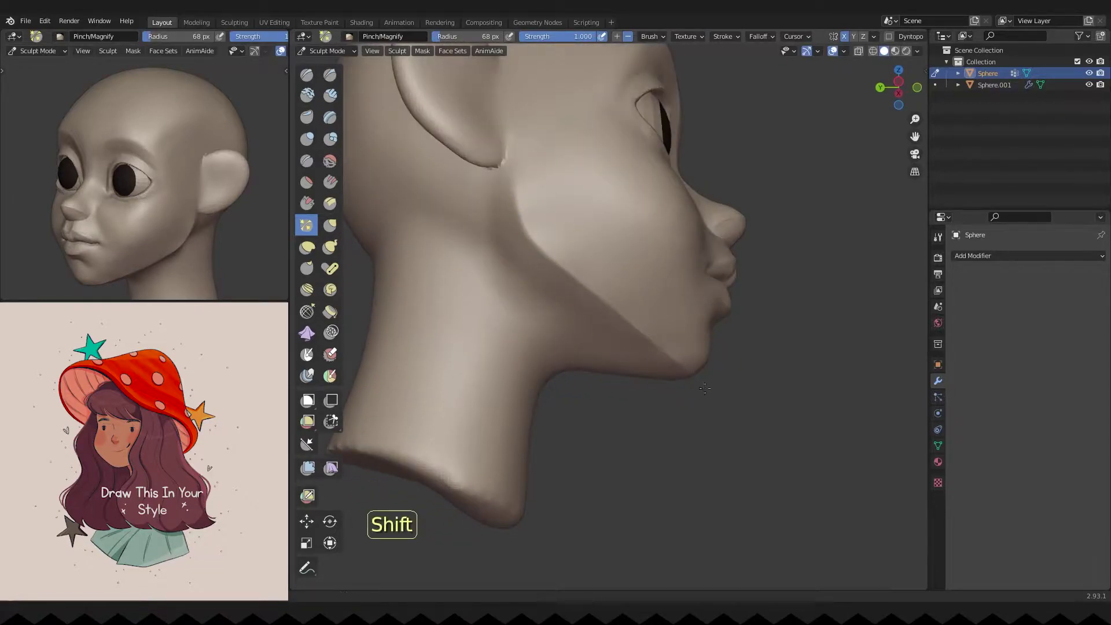
# Step: Smooth the jawline and its transition into the neck, working around the head from several angles
pyautogui.scroll(-3, 688, 364)
pyautogui.moveTo(503, 240); pyautogui.dragTo(701, 254, button='middle')
pyautogui.scroll(3, 673, 283)
pyautogui.scroll(-3, 702, 255)
pyautogui.moveTo(660, 206)
pyautogui.mouseDown(button='middle')
pyautogui.moveTo(610, 248)
pyautogui.moveTo(682, 342)
pyautogui.moveTo(580, 302)
pyautogui.moveTo(584, 324)
pyautogui.moveTo(579, 261)
pyautogui.moveTo(521, 301)
pyautogui.mouseUp(button='middle')
pyautogui.scroll(-3, 523, 319)
# Step: Build up volume on the cheek and the side of the jaw with Clay Strips at a 105 px radius
pyautogui.press('f')
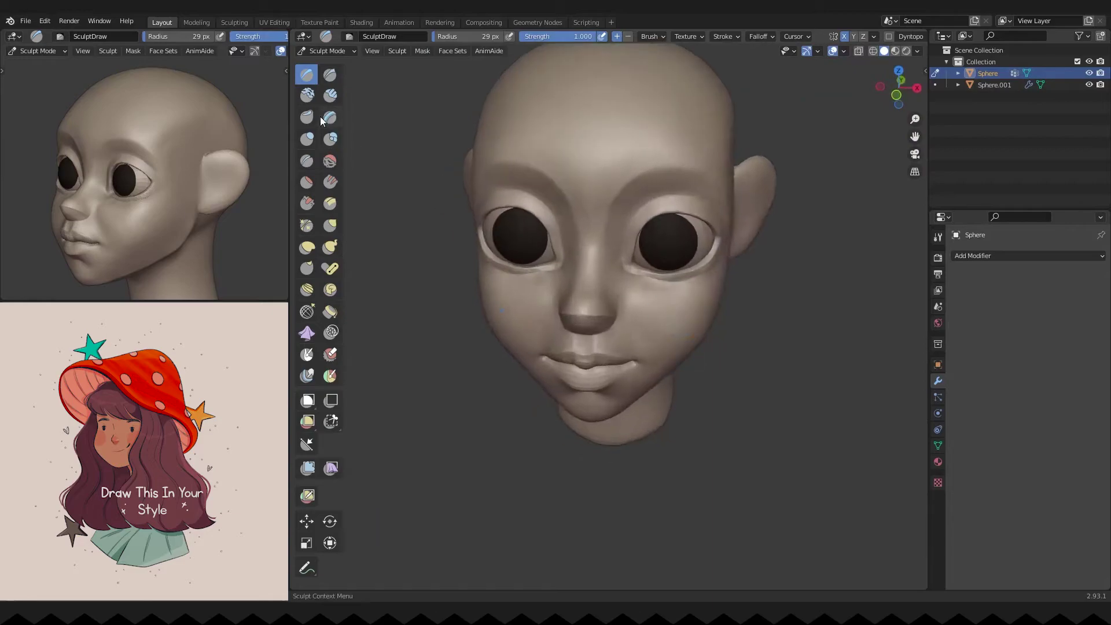
pyautogui.click(330, 95)
pyautogui.moveTo(666, 301); pyautogui.dragTo(707, 317, button='middle')
pyautogui.press('f')
pyautogui.press('f')
pyautogui.moveTo(712, 313); pyautogui.dragTo(700, 347)
pyautogui.moveTo(701, 347); pyautogui.dragTo(683, 341, button='middle')
pyautogui.moveTo(683, 324)
pyautogui.mouseDown()
pyautogui.moveTo(695, 355)
pyautogui.moveTo(732, 372)
pyautogui.mouseUp()
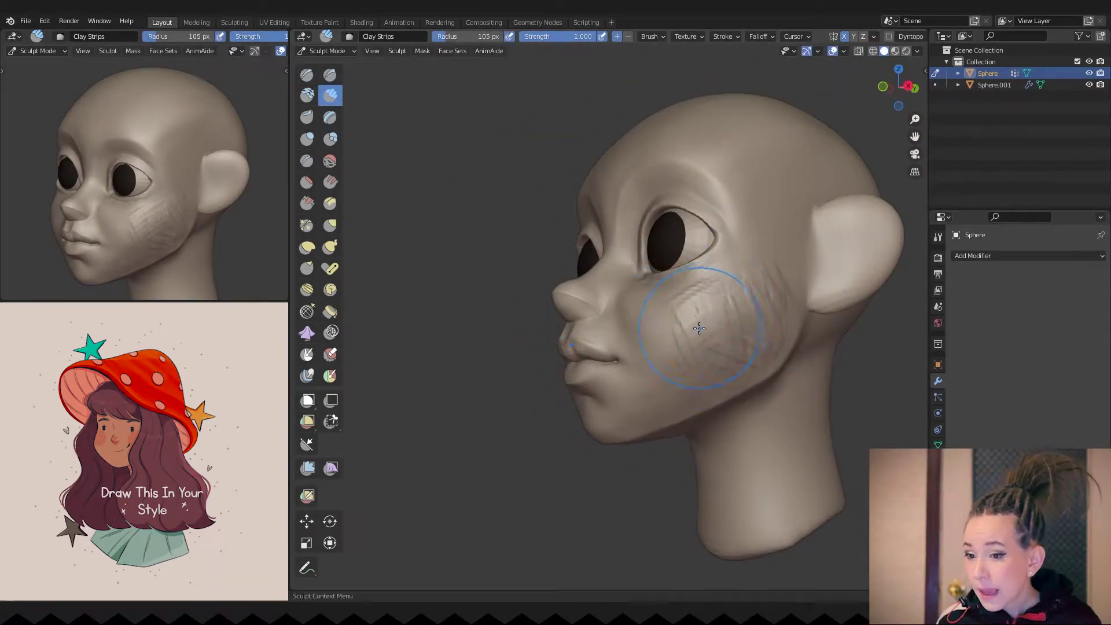
# Step: Enlarge the brush and reshape the skull from the right side view with Grab
pyautogui.moveTo(697, 316)
pyautogui.mouseDown(button='middle')
pyautogui.moveTo(683, 293)
pyautogui.moveTo(694, 358)
pyautogui.moveTo(565, 210)
pyautogui.mouseUp(button='middle')
pyautogui.press('`')
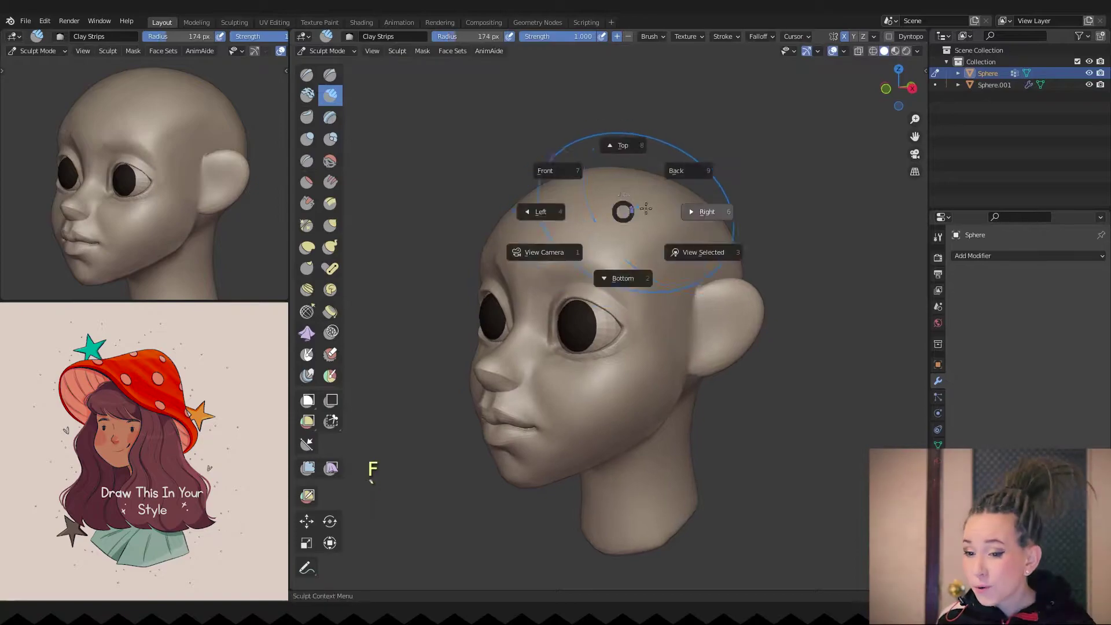
pyautogui.click(683, 208)
pyautogui.press('g')
pyautogui.press('f')
pyautogui.press('f')
# Step: Adjust the head's silhouette from the front with the Grab brush, using a radius up to 196 px
pyautogui.press('KP_1')
pyautogui.press('f')
pyautogui.press('f')
pyautogui.press('f')
pyautogui.press('f')
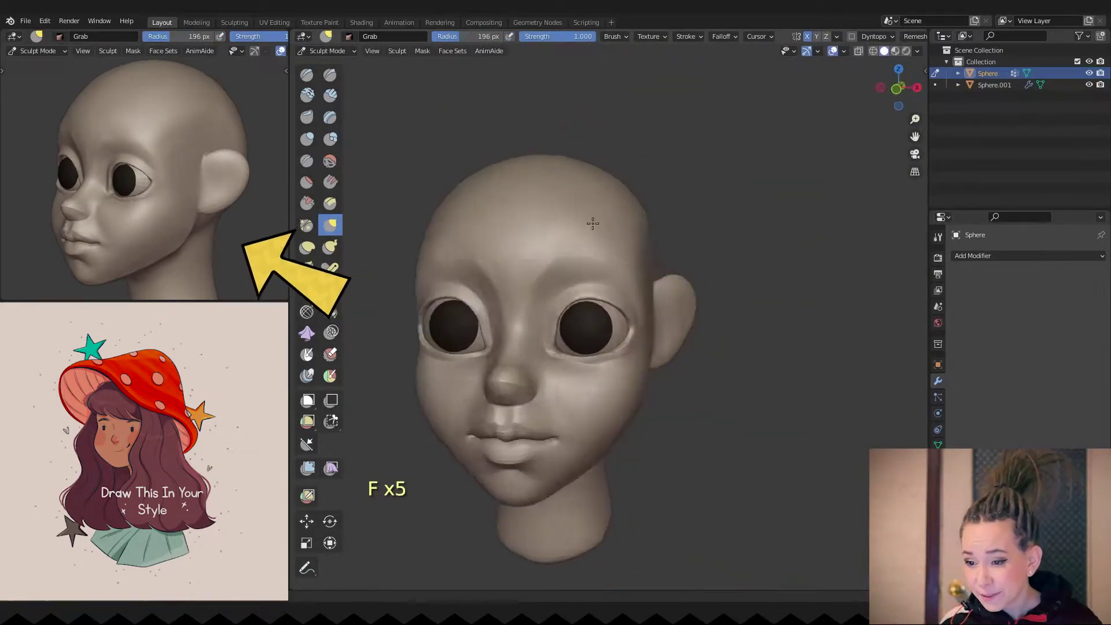
# Step: Reshape the chin and jaw from below and from the front with the Grab brush
pyautogui.moveTo(653, 282)
pyautogui.mouseDown(button='middle')
pyautogui.moveTo(596, 323)
pyautogui.moveTo(590, 236)
pyautogui.mouseUp(button='middle')
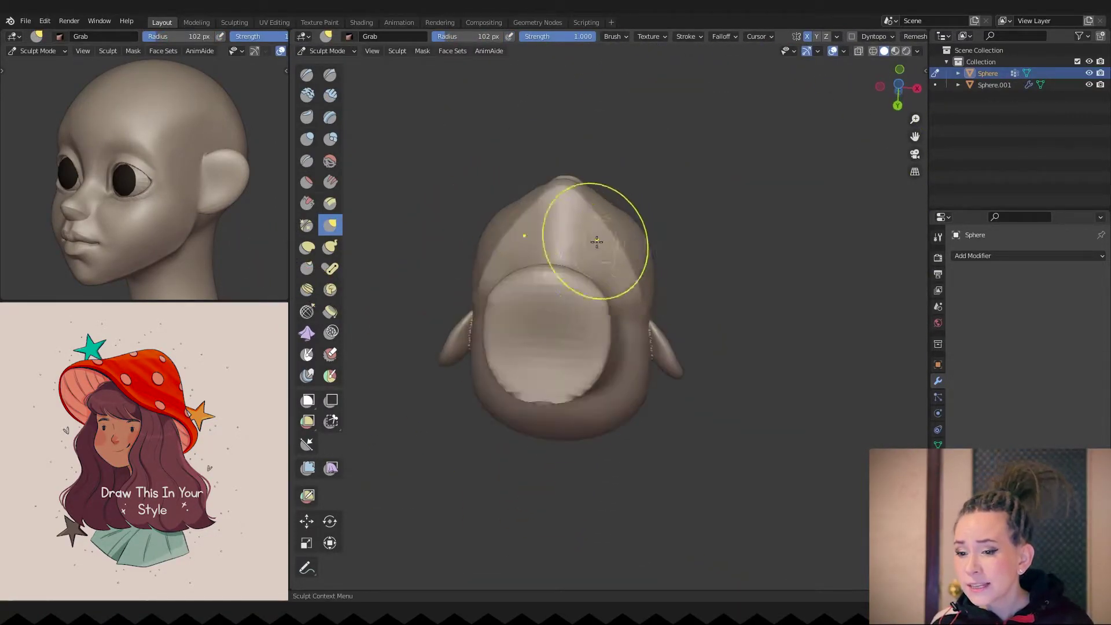
pyautogui.press('f')
pyautogui.click(578, 191)
pyautogui.press('KP_1')
pyautogui.keyDown('ctrl'); pyautogui.moveTo(578, 191); pyautogui.dragTo(579, 313, button='middle'); pyautogui.keyUp('ctrl')
pyautogui.moveTo(586, 372); pyautogui.dragTo(546, 371, button='middle')
pyautogui.scroll(2, 546, 371)
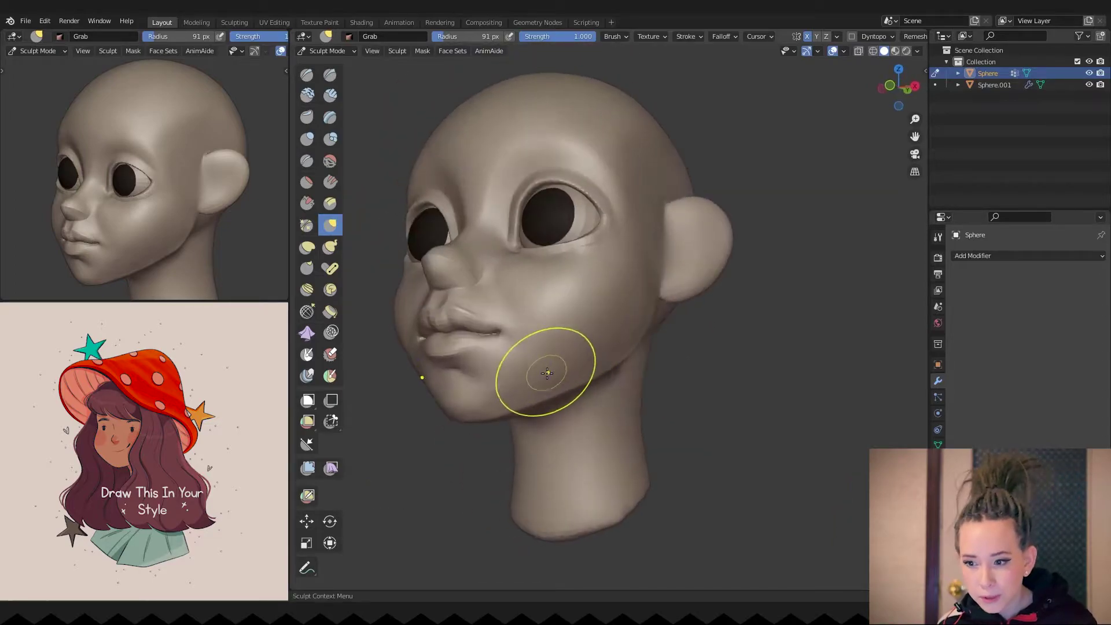
# Step: Undo the last jaw change and refine the middle of the face with Grab at a smaller radius
pyautogui.press('ctrl')
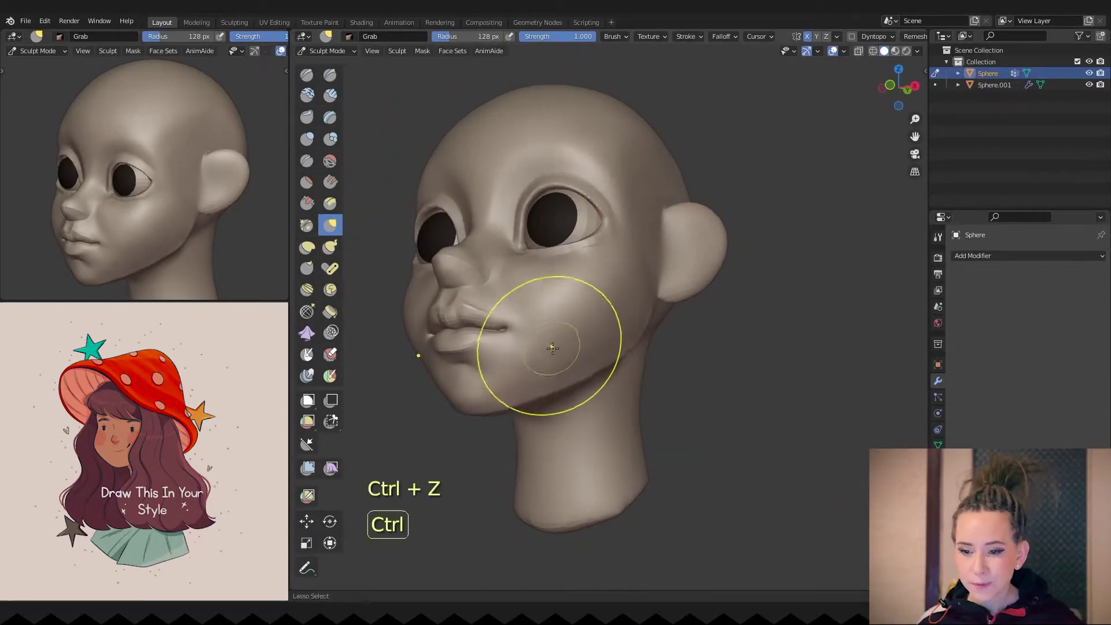
pyautogui.hotkey('ctrl', 'z')
pyautogui.moveTo(583, 323); pyautogui.dragTo(565, 348, button='middle')
pyautogui.press('f')
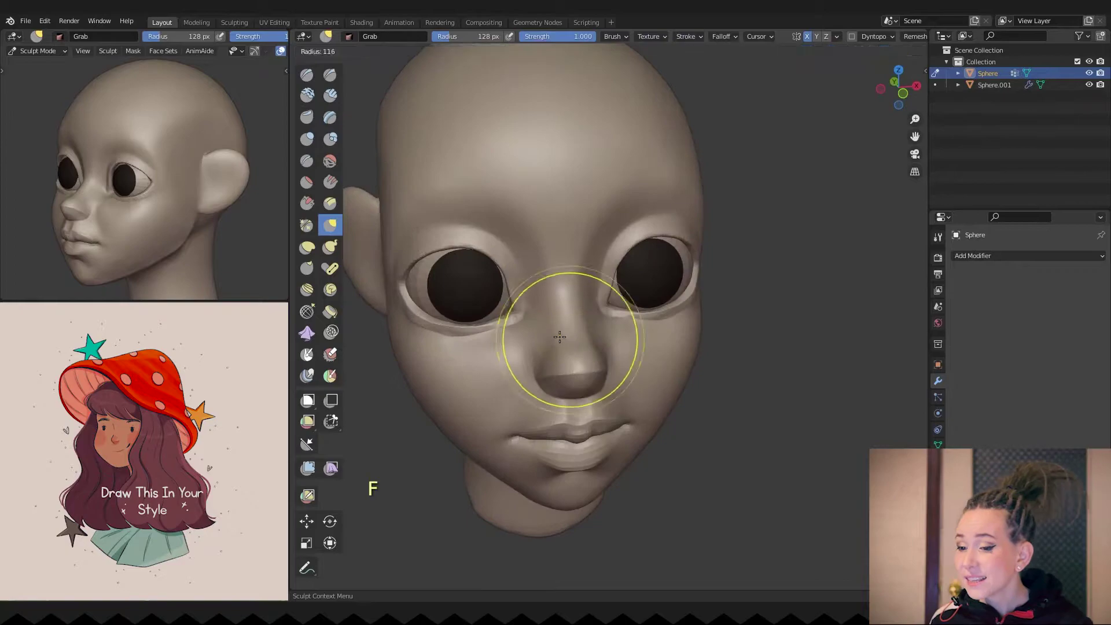
pyautogui.click(577, 316)
pyautogui.press('f')
pyautogui.click(564, 359)
# Step: Reduce the Grab brush to a 52 px radius and fine-tune the eye area
pyautogui.press('f')
pyautogui.moveTo(581, 285)
pyautogui.mouseDown(button='middle')
pyautogui.moveTo(556, 303)
pyautogui.moveTo(643, 276)
pyautogui.moveTo(556, 236)
pyautogui.moveTo(525, 143)
pyautogui.mouseUp(button='middle')
pyautogui.press('f')
pyautogui.click(642, 276)
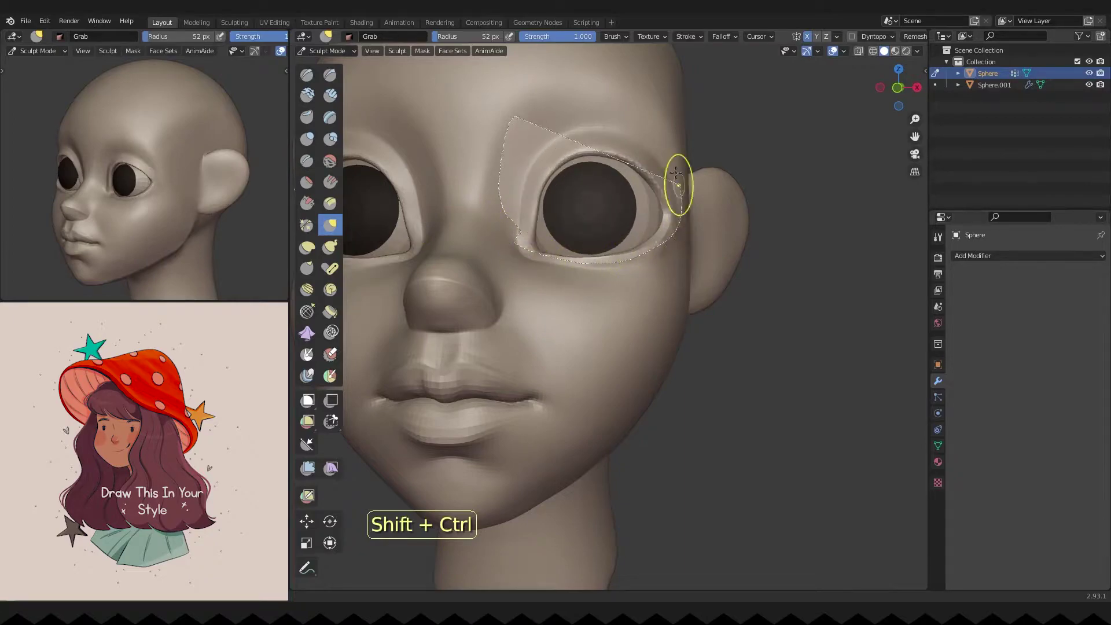
# Step: Lasso-mask the eye, reshape the face around it with Grab at a 114 px radius, and clear the mask
pyautogui.keyDown('ctrl'); pyautogui.keyDown('shift'); pyautogui.moveTo(681, 212); pyautogui.dragTo(681, 213); pyautogui.keyUp('shift'); pyautogui.keyUp('ctrl')
pyautogui.press('g')
pyautogui.press('f')
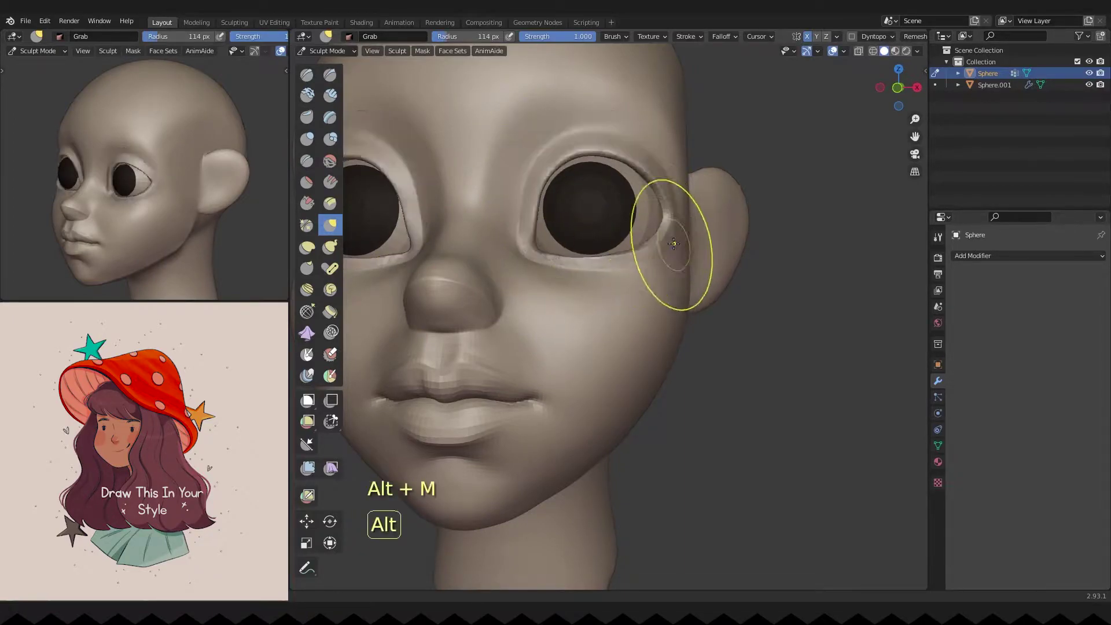
pyautogui.hotkey('alt', 'm')
pyautogui.scroll(-5, 676, 246)
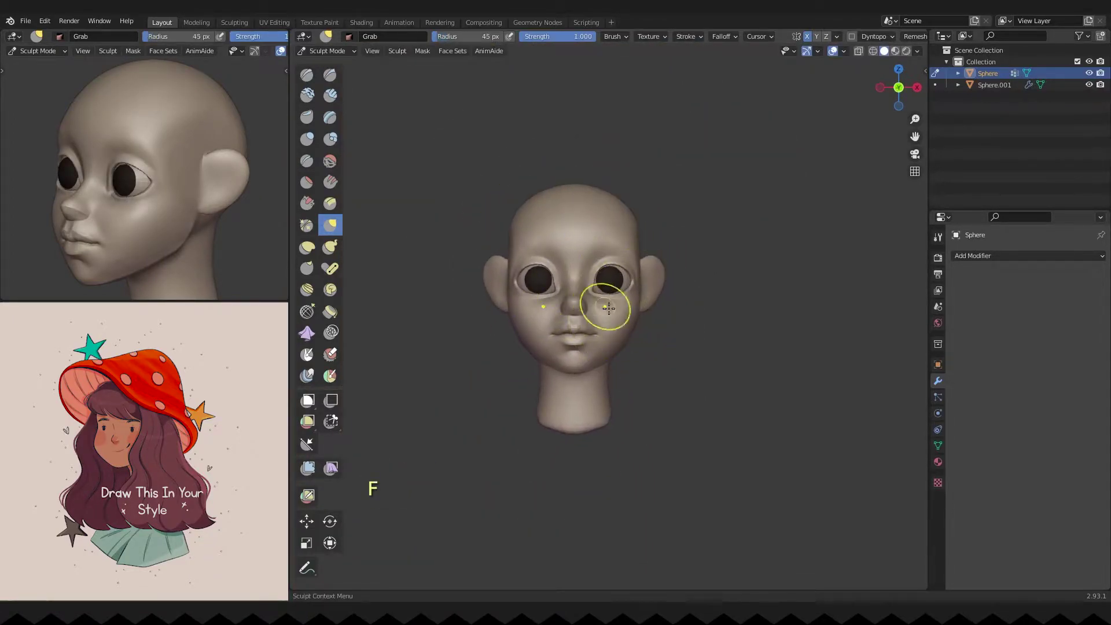
# Step: Carve nostrils into the underside of the nose with Clay Strips, undoing the unwanted stroke
pyautogui.scroll(5, 486, 318)
pyautogui.press('c')
pyautogui.scroll(3, 463, 393)
pyautogui.moveTo(446, 412)
pyautogui.keyDown('shift'); pyautogui.mouseDown(button='middle')
pyautogui.moveTo(533, 324)
pyautogui.moveTo(538, 347)
pyautogui.moveTo(550, 280)
pyautogui.moveTo(593, 411)
pyautogui.moveTo(589, 348)
pyautogui.mouseUp(button='middle'); pyautogui.keyUp('shift')
pyautogui.hotkey('ctrl', 'z')
pyautogui.moveTo(600, 258)
pyautogui.mouseDown(button='middle')
pyautogui.moveTo(561, 342)
pyautogui.moveTo(620, 235)
pyautogui.mouseUp(button='middle')
# Step: Shape the nostril wings with the Grab brush at a radius of about 90 px
pyautogui.press('f')
pyautogui.press('g')
pyautogui.press('f')
pyautogui.press('f')
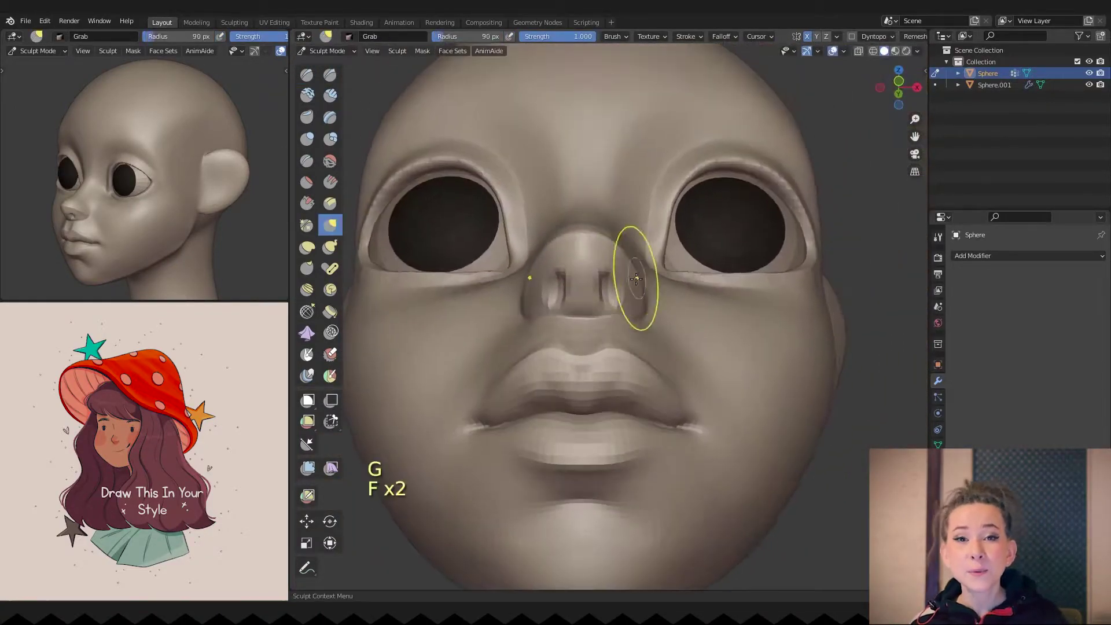
pyautogui.press('f')
# Step: Define the crease around the nostril wings with the Crease brush at a 45 px radius
pyautogui.moveTo(639, 291)
pyautogui.mouseDown(button='middle')
pyautogui.moveTo(635, 214)
pyautogui.moveTo(687, 231)
pyautogui.mouseUp(button='middle')
pyautogui.hotkey('shift', 'c')
pyautogui.press('f')
pyautogui.press('f')
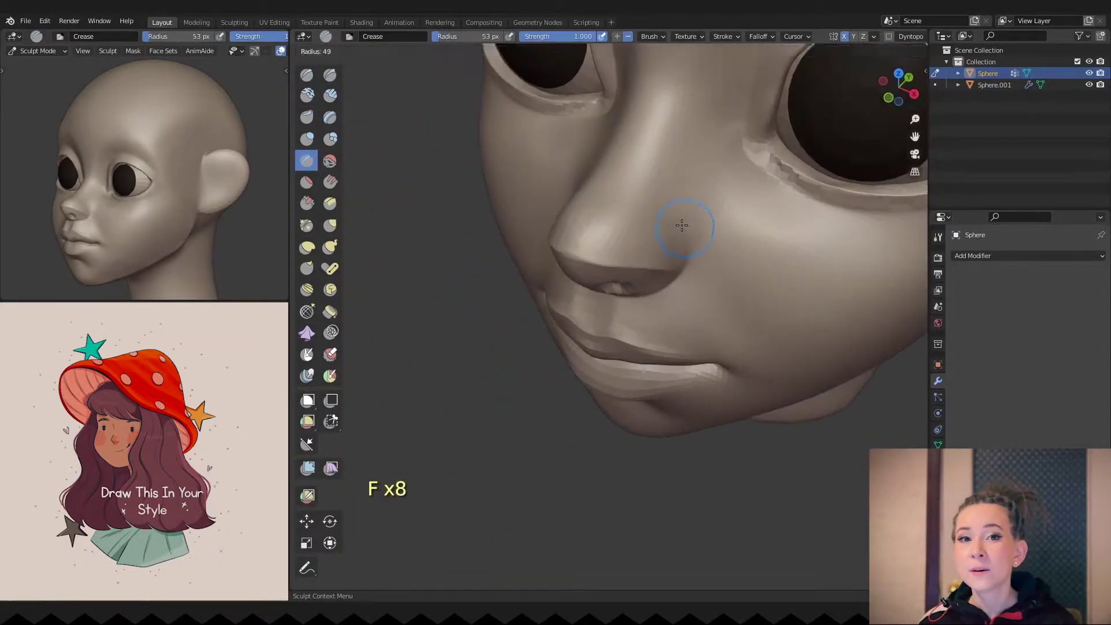
pyautogui.moveTo(618, 253)
pyautogui.mouseDown(button='middle')
pyautogui.moveTo(623, 237)
pyautogui.moveTo(625, 298)
pyautogui.mouseUp(button='middle')
pyautogui.scroll(3, 623, 237)
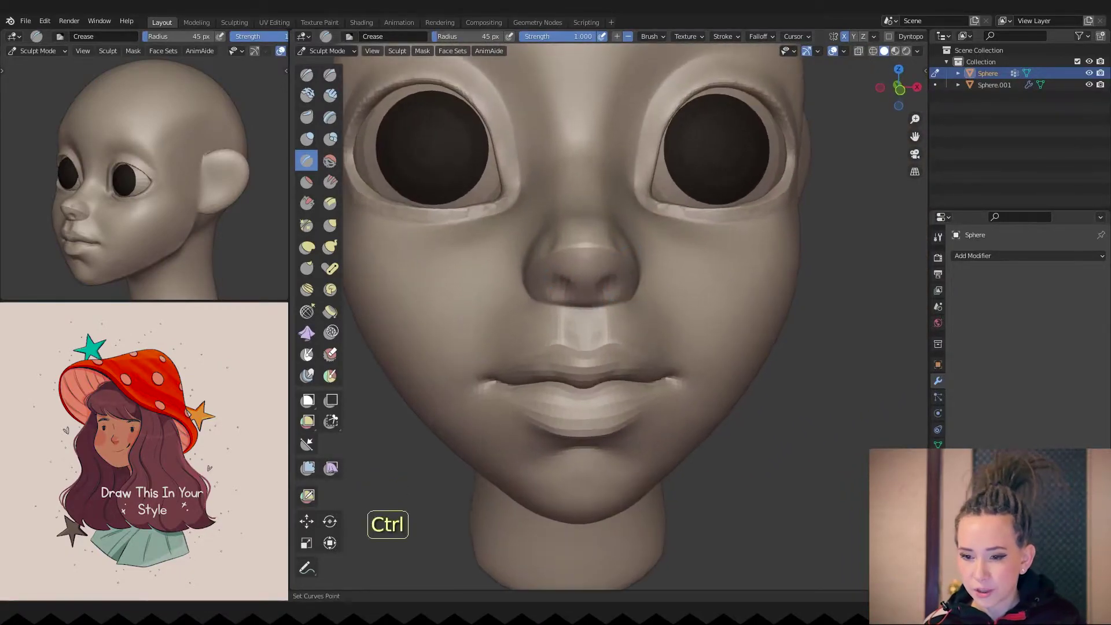
# Step: Adjust the facial proportions around the eyes from the front with a small Grab brush and undo the last change
pyautogui.scroll(-3, 581, 323)
pyautogui.scroll(2, 541, 307)
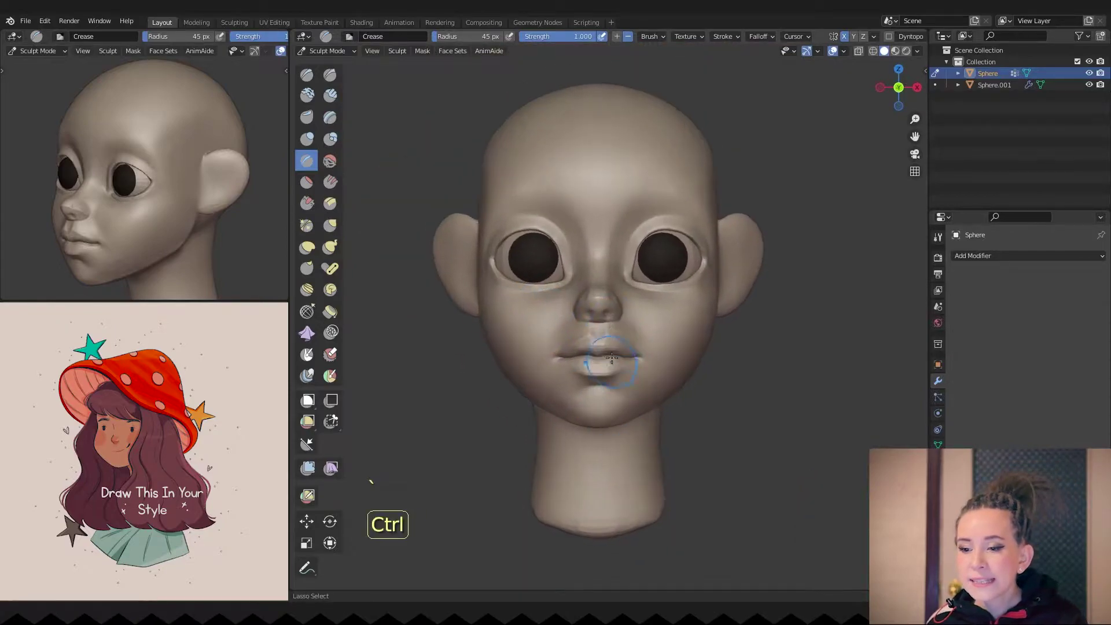
pyautogui.press('g')
pyautogui.press('f')
pyautogui.press('f')
pyautogui.press('f')
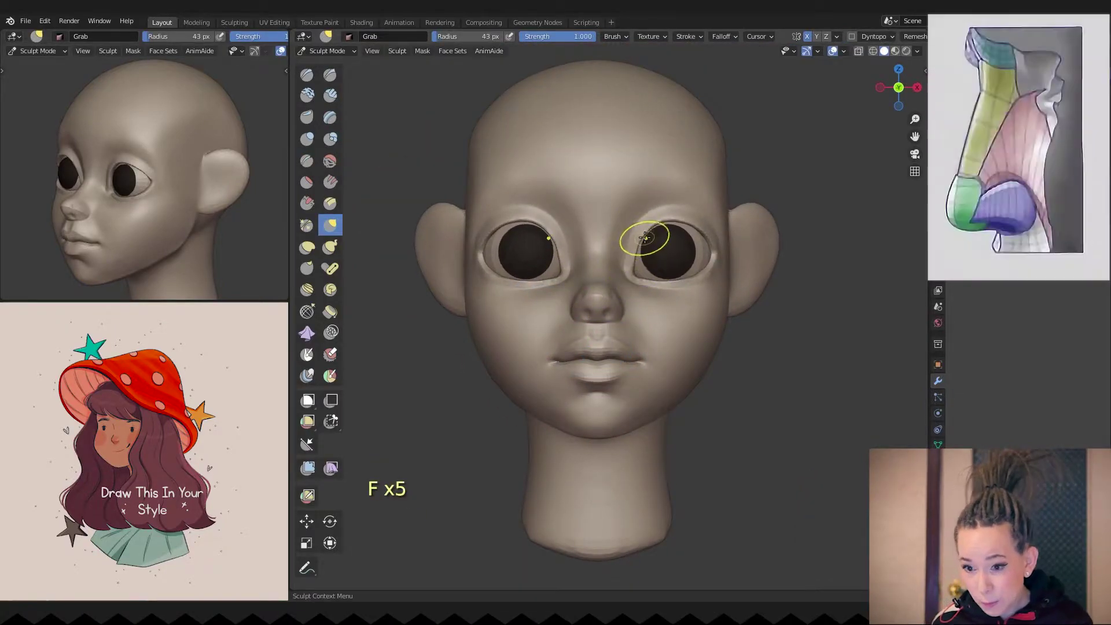
pyautogui.hotkey('ctrl', 'z')
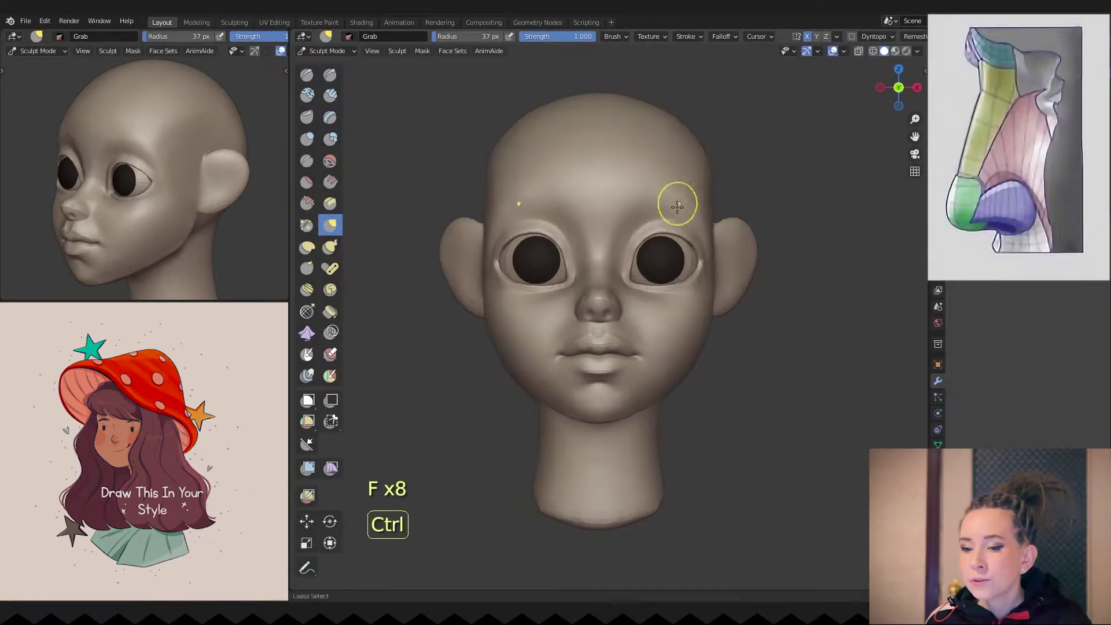
# Step: Refine the creases around the nose with the Crease, Pinch and Grab brushes and undo the last stroke
pyautogui.scroll(3, 608, 272)
pyautogui.moveTo(608, 272)
pyautogui.mouseDown(button='middle')
pyautogui.moveTo(635, 265)
pyautogui.moveTo(588, 273)
pyautogui.moveTo(583, 318)
pyautogui.moveTo(571, 252)
pyautogui.moveTo(556, 310)
pyautogui.moveTo(620, 323)
pyautogui.moveTo(602, 301)
pyautogui.moveTo(653, 339)
pyautogui.moveTo(650, 286)
pyautogui.moveTo(615, 397)
pyautogui.mouseUp(button='middle')
pyautogui.hotkey('shift', 'c')
pyautogui.press('p')
pyautogui.press('g')
pyautogui.press('f')
pyautogui.hotkey('ctrl', 'z')
# Step: Adjust the face shape with the Grab brush at changing radii, clear the mask and check the head from the front
pyautogui.press('g')
pyautogui.press('f')
pyautogui.press('f')
pyautogui.press('f')
pyautogui.press('f')
pyautogui.press('f')
pyautogui.press('f')
pyautogui.hotkey('alt', 'm')
pyautogui.scroll(3, 639, 317)
pyautogui.moveTo(639, 317); pyautogui.dragTo(583, 255, button='middle')
pyautogui.scroll(-4, 583, 255)
pyautogui.press('`')
pyautogui.click(585, 234)
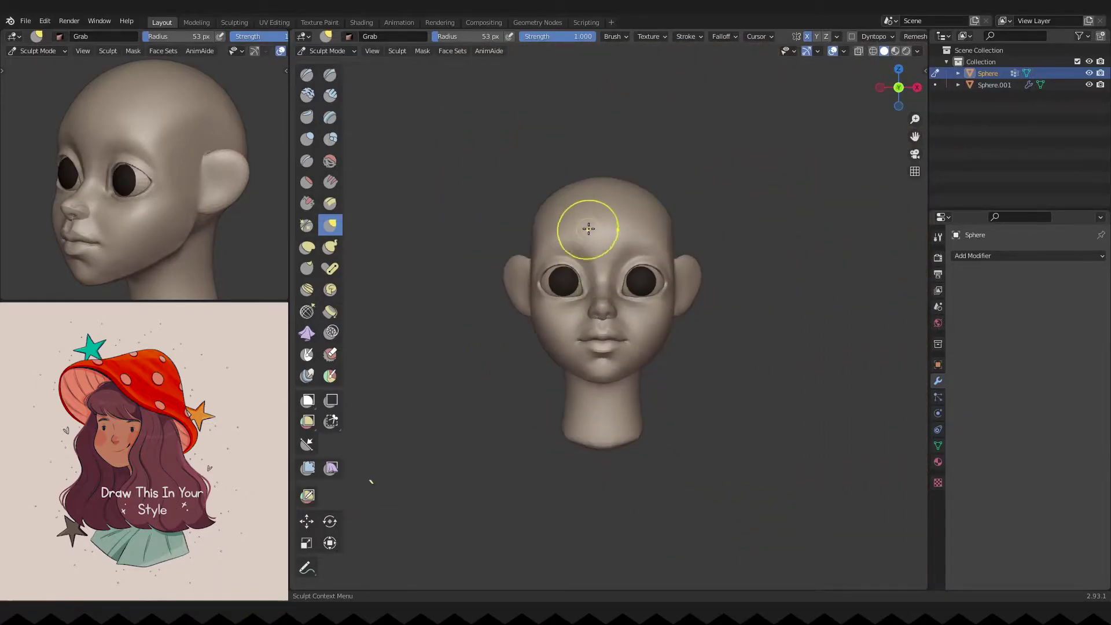
# Step: Shape the underside of the nose and the upper lip with the Grab brush at a 42 px radius, smoothing the area
pyautogui.scroll(4, 632, 322)
pyautogui.moveTo(633, 322); pyautogui.dragTo(573, 330, button='middle')
pyautogui.press('`')
pyautogui.click(688, 311)
pyautogui.press('f')
pyautogui.moveTo(687, 296)
pyautogui.keyDown('ctrl'); pyautogui.mouseDown(button='middle')
pyautogui.moveTo(687, 318)
pyautogui.moveTo(625, 257)
pyautogui.moveTo(623, 427)
pyautogui.moveTo(600, 291)
pyautogui.moveTo(596, 336)
pyautogui.moveTo(562, 413)
pyautogui.mouseUp(button='middle'); pyautogui.keyUp('ctrl')
pyautogui.press('f')
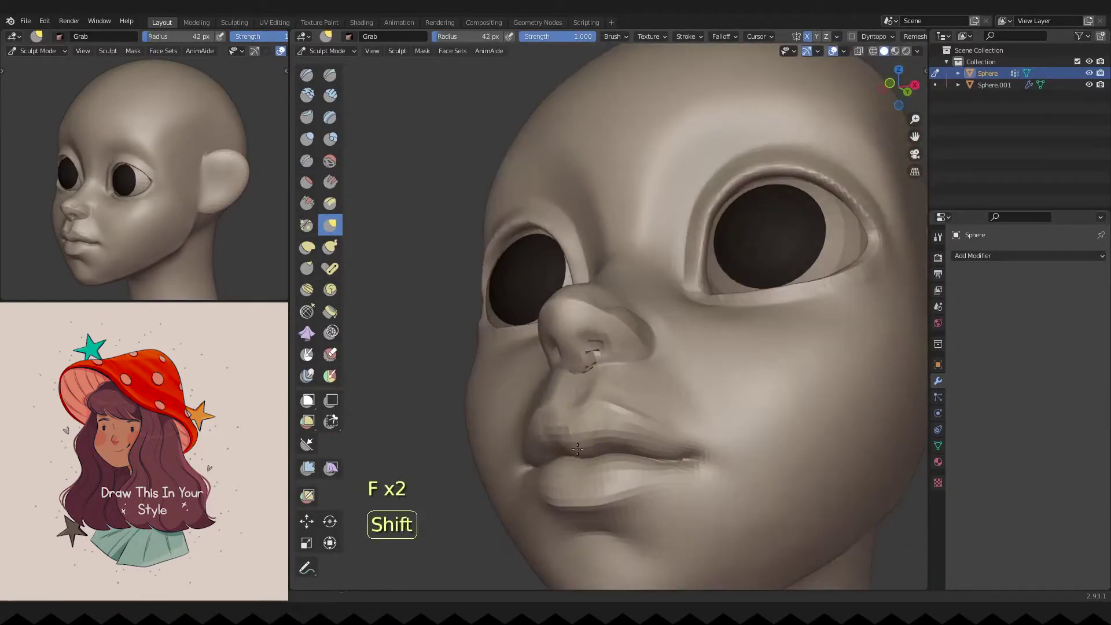
# Step: Tighten the crease above the nostril wings with the Pinch brush at a 55 px radius
pyautogui.scroll(-4, 578, 449)
pyautogui.moveTo(603, 459)
pyautogui.mouseDown(button='middle')
pyautogui.moveTo(630, 280)
pyautogui.moveTo(608, 280)
pyautogui.moveTo(625, 298)
pyautogui.moveTo(610, 316)
pyautogui.moveTo(603, 298)
pyautogui.moveTo(620, 336)
pyautogui.mouseUp(button='middle')
pyautogui.scroll(-2, 598, 371)
pyautogui.hotkey('shift', 'c')
pyautogui.press('p')
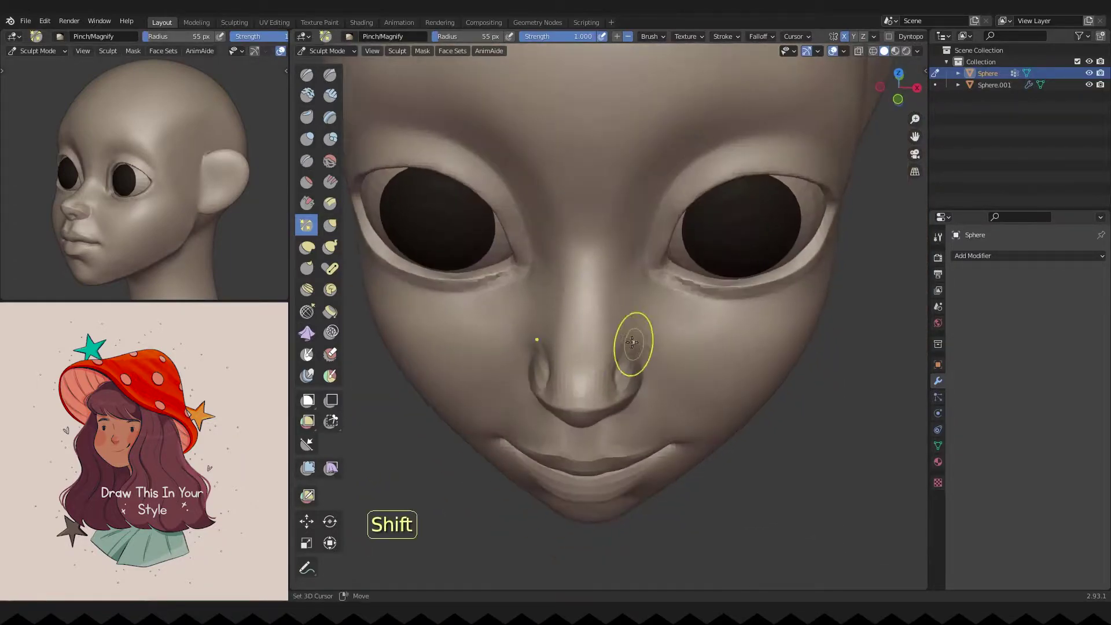
# Step: Adjust the chin from the front with the Grab brush at a 61 px radius
pyautogui.press('g')
pyautogui.press('f')
pyautogui.scroll(-6, 623, 342)
pyautogui.press('f')
pyautogui.keyDown('ctrl'); pyautogui.moveTo(624, 344); pyautogui.dragTo(654, 417, button='middle'); pyautogui.keyUp('ctrl')
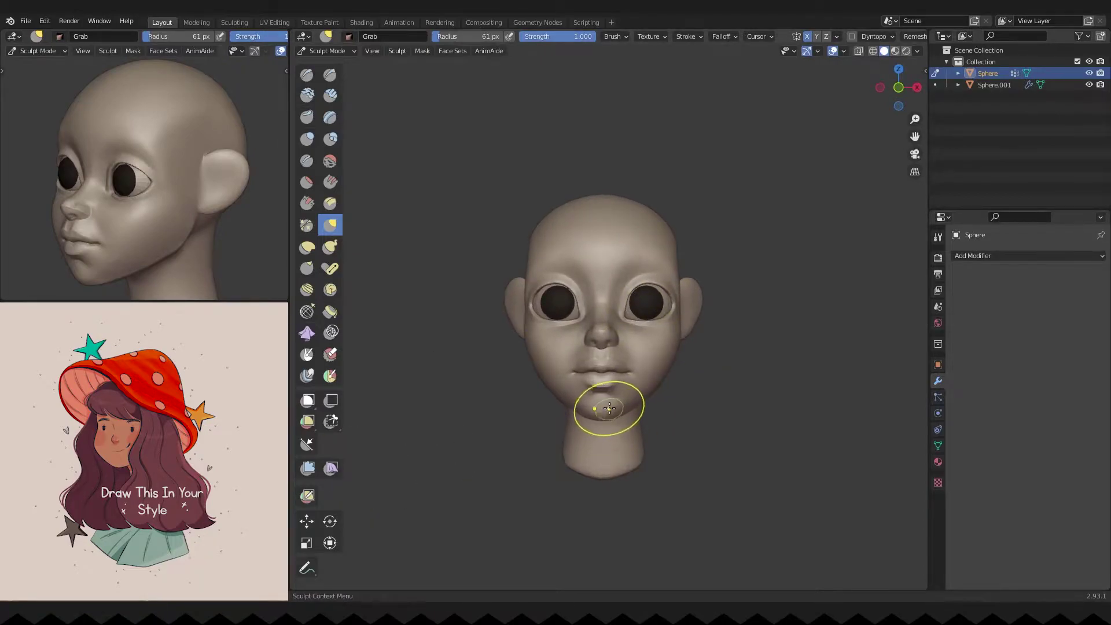
# Step: Build up the cheek beside the nose with Clay Strips strokes
pyautogui.moveTo(653, 396); pyautogui.dragTo(643, 367, button='middle')
pyautogui.press('c')
pyautogui.press('f')
pyautogui.click(718, 369)
pyautogui.moveTo(717, 368); pyautogui.dragTo(688, 289, button='middle')
pyautogui.moveTo(648, 292); pyautogui.dragTo(702, 268)
pyautogui.moveTo(642, 315)
pyautogui.mouseDown()
pyautogui.moveTo(723, 301)
pyautogui.moveTo(689, 272)
pyautogui.mouseUp()
pyautogui.moveTo(688, 272)
pyautogui.mouseDown(button='middle')
pyautogui.moveTo(695, 261)
pyautogui.moveTo(566, 268)
pyautogui.mouseUp(button='middle')
# Step: Sharpen the nostril wing crease with Crease at 33 px and Pinch at 38 px and 0.474 strength
pyautogui.hotkey('shift', 'c')
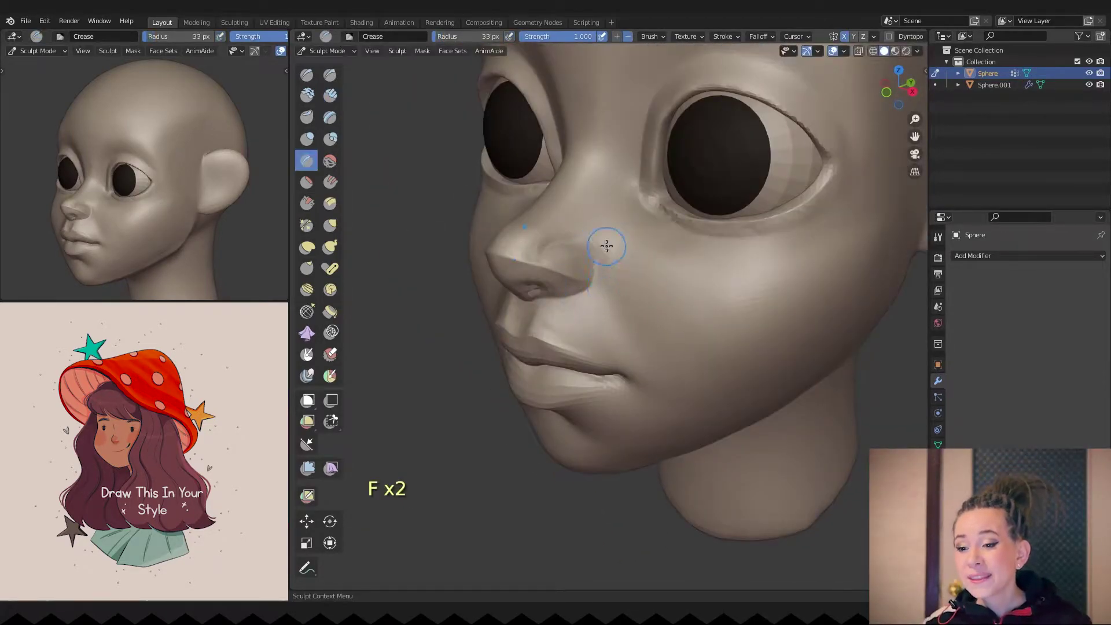
pyautogui.press('p')
pyautogui.moveTo(607, 255)
pyautogui.mouseDown(button='middle')
pyautogui.moveTo(617, 309)
pyautogui.moveTo(613, 278)
pyautogui.mouseUp(button='middle')
pyautogui.press('f')
pyautogui.moveTo(573, 36); pyautogui.dragTo(537, 42)
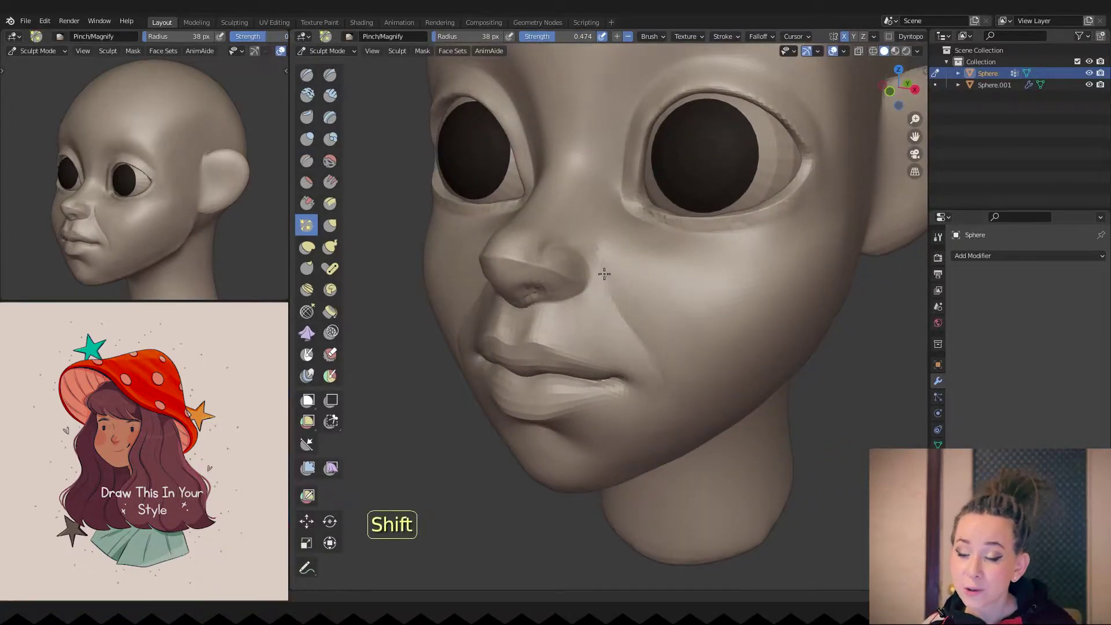
pyautogui.moveTo(629, 291)
pyautogui.keyDown('shift'); pyautogui.mouseDown(button='middle')
pyautogui.moveTo(657, 340)
pyautogui.moveTo(615, 303)
pyautogui.moveTo(609, 338)
pyautogui.moveTo(637, 362)
pyautogui.moveTo(608, 348)
pyautogui.mouseUp(button='middle'); pyautogui.keyUp('shift')
# Step: Build up the area around and below the mouth corners with Clay Strips at 54 px and 72 px radius
pyautogui.press('c')
pyautogui.press('f')
pyautogui.click(598, 330)
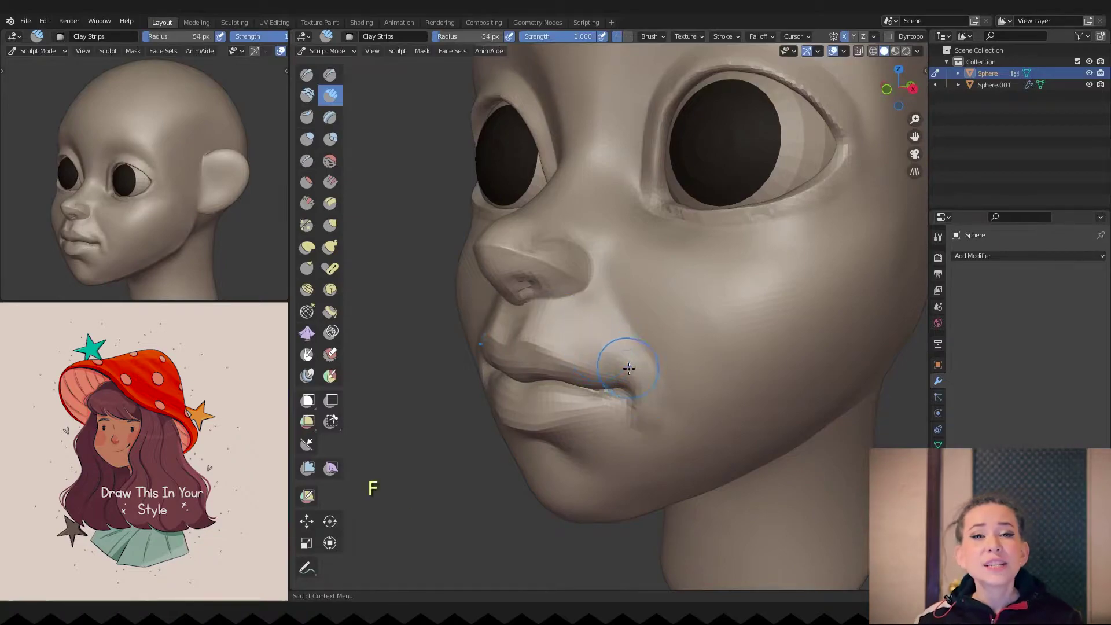
pyautogui.moveTo(650, 399)
pyautogui.mouseDown(button='middle')
pyautogui.moveTo(633, 322)
pyautogui.moveTo(602, 387)
pyautogui.mouseUp(button='middle')
pyautogui.press('f')
pyautogui.click(600, 385)
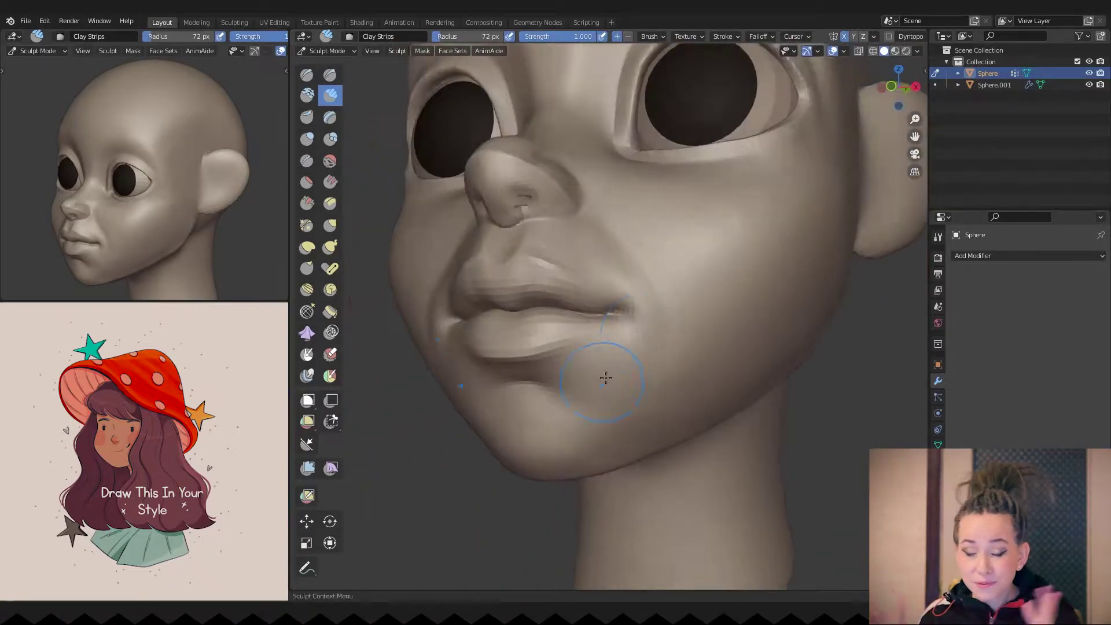
# Step: Sculpt the volume between the nose and the mouth corners with Clay Strips at an 89 px radius
pyautogui.scroll(-2, 672, 339)
pyautogui.moveTo(635, 243)
pyautogui.mouseDown(button='middle')
pyautogui.moveTo(672, 339)
pyautogui.moveTo(635, 247)
pyautogui.moveTo(608, 255)
pyautogui.mouseUp(button='middle')
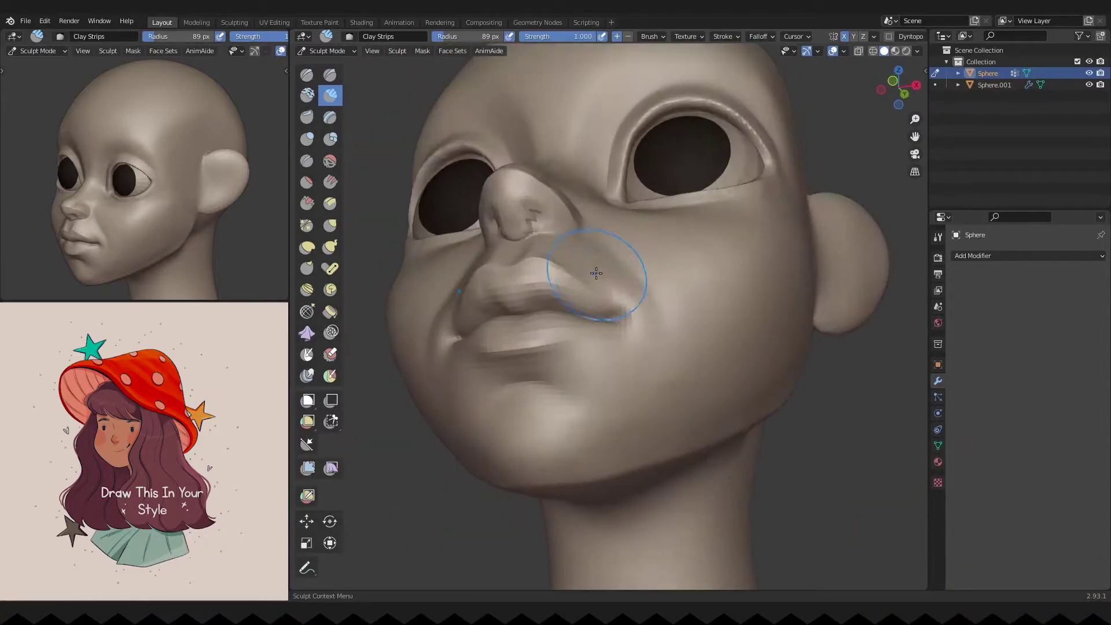
pyautogui.press('f')
pyautogui.press('f')
# Step: Tighten the upper lip edge and the mouth corner with the Pinch brush at 25 px and 44 px radius
pyautogui.scroll(3, 558, 273)
pyautogui.press('p')
pyautogui.moveTo(525, 267); pyautogui.dragTo(539, 265, button='middle')
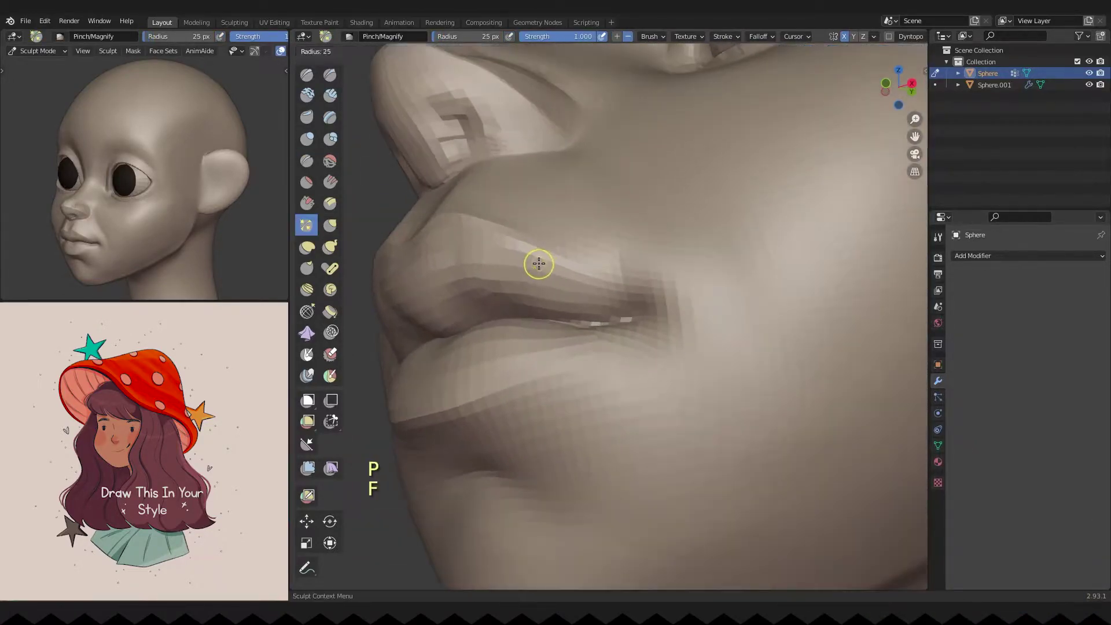
pyautogui.moveTo(623, 303); pyautogui.dragTo(546, 313, button='middle')
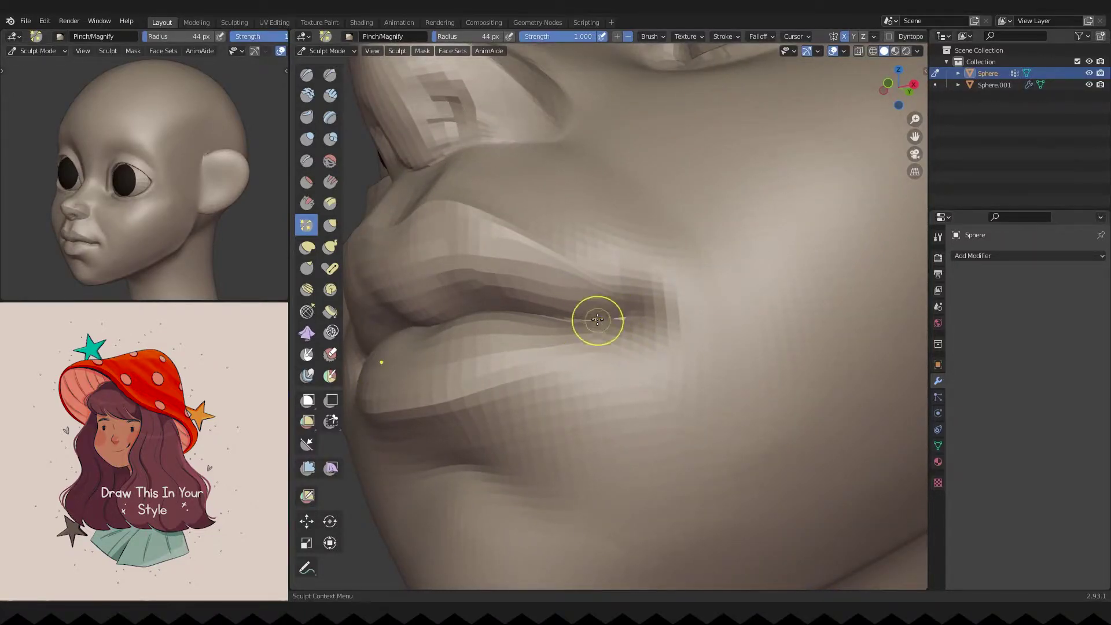
# Step: Refine the volumes around the mouth and nose with Clay Strips at changing radii, including 65 px
pyautogui.scroll(-3, 598, 321)
pyautogui.moveTo(550, 258)
pyautogui.mouseDown(button='middle')
pyautogui.moveTo(603, 166)
pyautogui.moveTo(591, 258)
pyautogui.moveTo(574, 172)
pyautogui.mouseUp(button='middle')
pyautogui.press('c')
pyautogui.press('f')
pyautogui.press('f')
pyautogui.press('f')
pyautogui.scroll(2, 596, 238)
pyautogui.press('f')
pyautogui.moveTo(600, 217)
pyautogui.mouseDown(button='middle')
pyautogui.moveTo(590, 261)
pyautogui.moveTo(625, 248)
pyautogui.moveTo(575, 266)
pyautogui.mouseUp(button='middle')
pyautogui.scroll(-3, 662, 275)
pyautogui.press('f')
pyautogui.scroll(-2, 612, 248)
pyautogui.scroll(2, 551, 255)
pyautogui.press('f')
pyautogui.scroll(2, 570, 236)
pyautogui.scroll(-3, 575, 266)
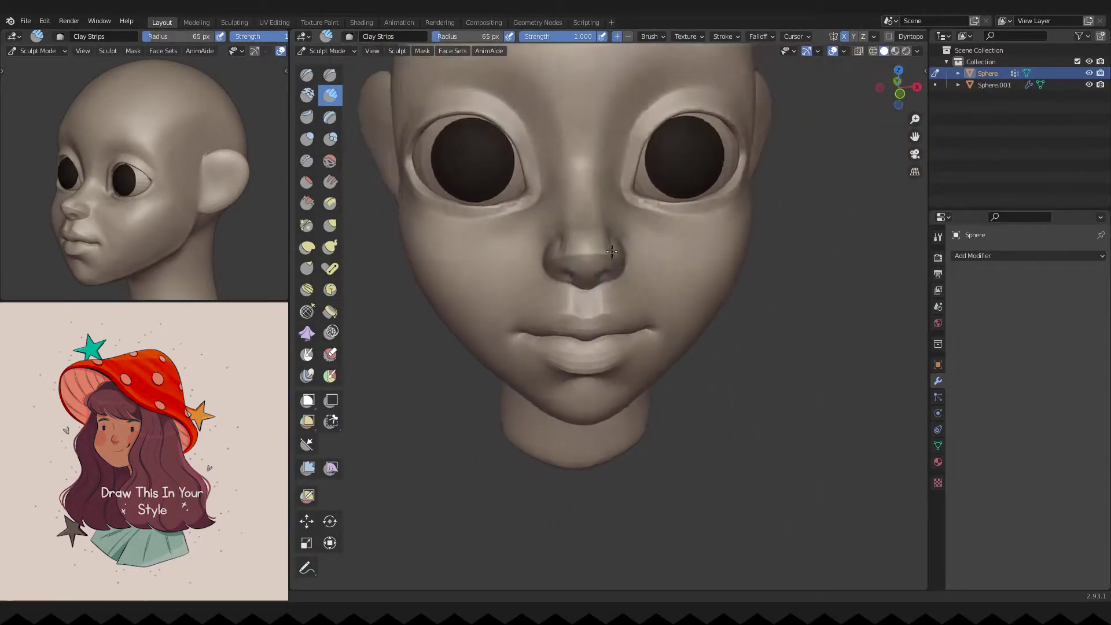
# Step: Mask an area around the nose, reshape the unmasked surface with the Grab brush and clear the mask
pyautogui.scroll(3, 463, 169)
pyautogui.moveTo(463, 157)
pyautogui.keyDown('ctrl'); pyautogui.keyDown('shift'); pyautogui.mouseDown()
pyautogui.moveTo(498, 224)
pyautogui.moveTo(564, 236)
pyautogui.moveTo(557, 260)
pyautogui.mouseUp(); pyautogui.keyUp('shift'); pyautogui.keyUp('ctrl')
pyautogui.press('g')
pyautogui.press('f')
pyautogui.moveTo(579, 250)
pyautogui.mouseDown(button='middle')
pyautogui.moveTo(588, 274)
pyautogui.moveTo(625, 273)
pyautogui.moveTo(599, 282)
pyautogui.moveTo(702, 301)
pyautogui.moveTo(683, 317)
pyautogui.mouseUp(button='middle')
pyautogui.scroll(-5, 620, 322)
pyautogui.scroll(3, 640, 293)
pyautogui.hotkey('alt', 'm')
# Step: Adjust the cheek and jaw contour with the Grab brush at 90 px and 97 px radius, undoing the last stroke
pyautogui.press('g')
pyautogui.press('f')
pyautogui.press('g')
pyautogui.press('f')
pyautogui.press('f')
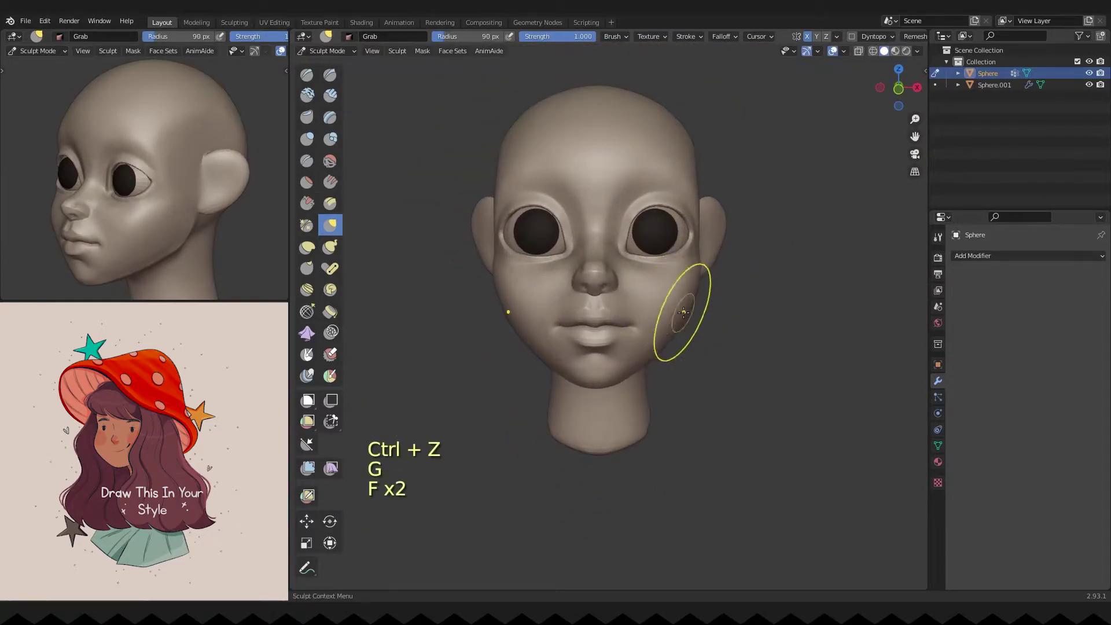
pyautogui.press('f')
pyautogui.moveTo(673, 337); pyautogui.dragTo(667, 317, button='middle')
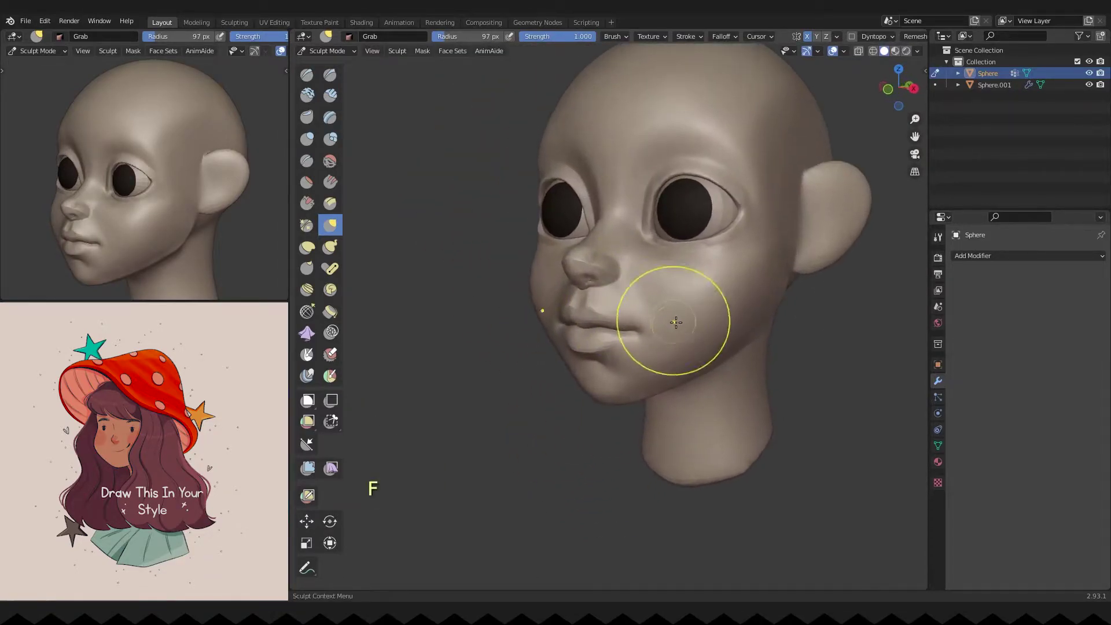
pyautogui.hotkey('ctrl', 'z')
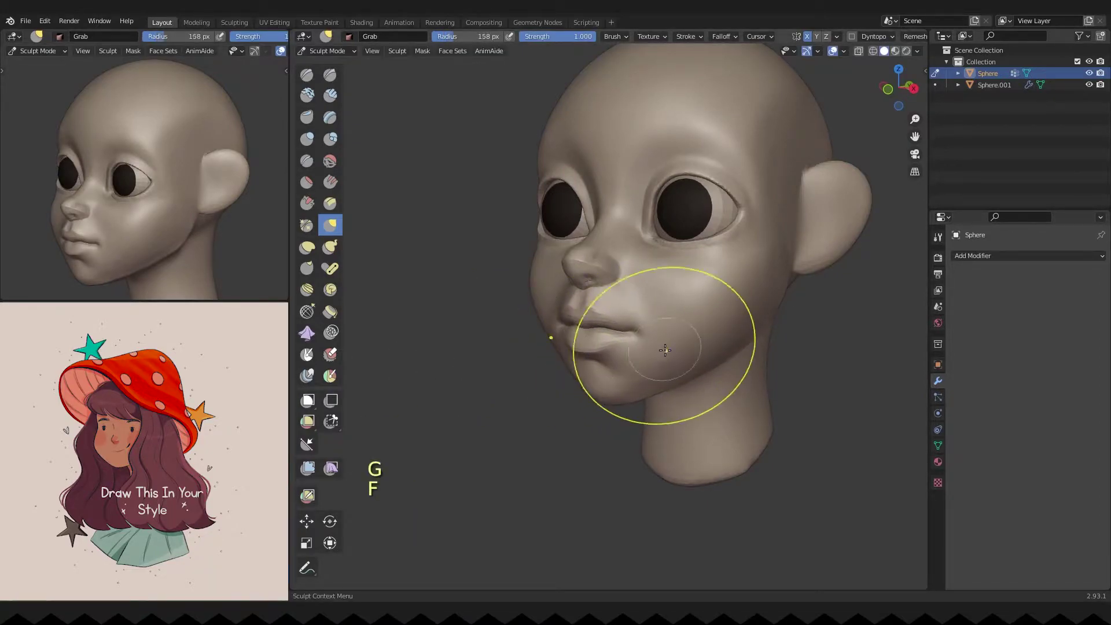
# Step: Reshape the lower cheeks with the Grab brush at radii from 158 px to 52 px, undoing the unwanted stroke
pyautogui.press('f')
pyautogui.press('f')
pyautogui.moveTo(549, 345)
pyautogui.mouseDown(button='middle')
pyautogui.moveTo(660, 318)
pyautogui.moveTo(635, 328)
pyautogui.moveTo(713, 340)
pyautogui.mouseUp(button='middle')
pyautogui.press('f')
pyautogui.press('f')
pyautogui.press('f')
pyautogui.hotkey('ctrl', 'z')
pyautogui.press('f')
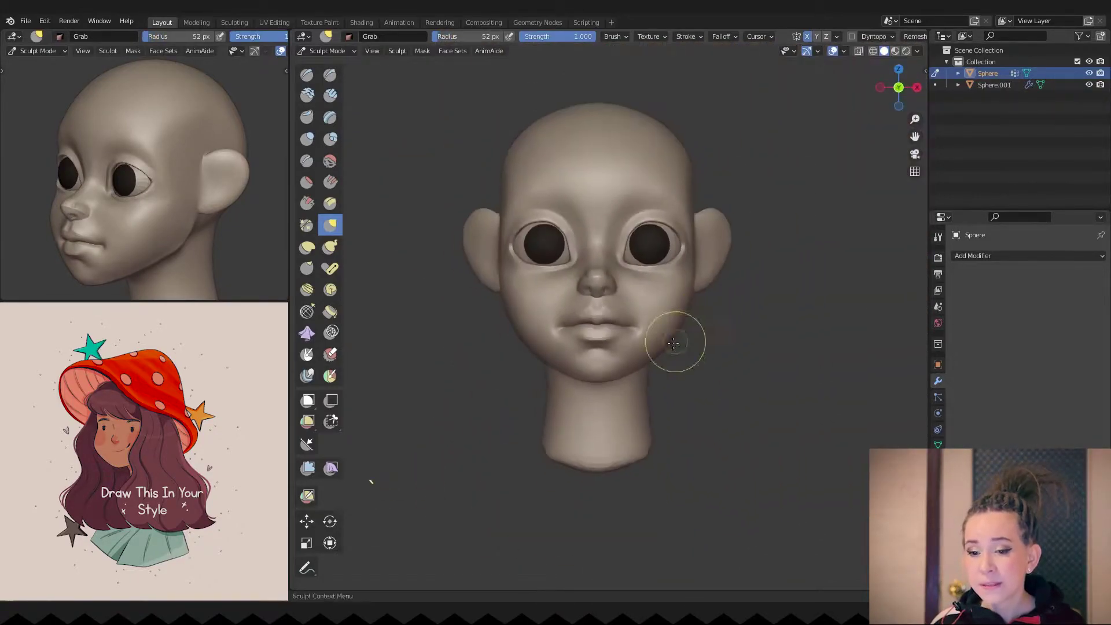
# Step: Refine the mouth and cheek shapes up close with the Grab brush at several radii
pyautogui.scroll(3, 687, 345)
pyautogui.press('g')
pyautogui.press('f')
pyautogui.press('f')
pyautogui.press('f')
pyautogui.press('f')
pyautogui.moveTo(632, 328); pyautogui.dragTo(541, 285, button='middle')
pyautogui.scroll(-2, 566, 409)
# Step: Shape the underside of the jaw with the Grab brush at a 100 px radius
pyautogui.moveTo(566, 410)
pyautogui.mouseDown(button='middle')
pyautogui.moveTo(585, 382)
pyautogui.moveTo(632, 355)
pyautogui.moveTo(714, 355)
pyautogui.mouseUp(button='middle')
pyautogui.press('g')
pyautogui.press('f')
pyautogui.press('f')
pyautogui.click(712, 349)
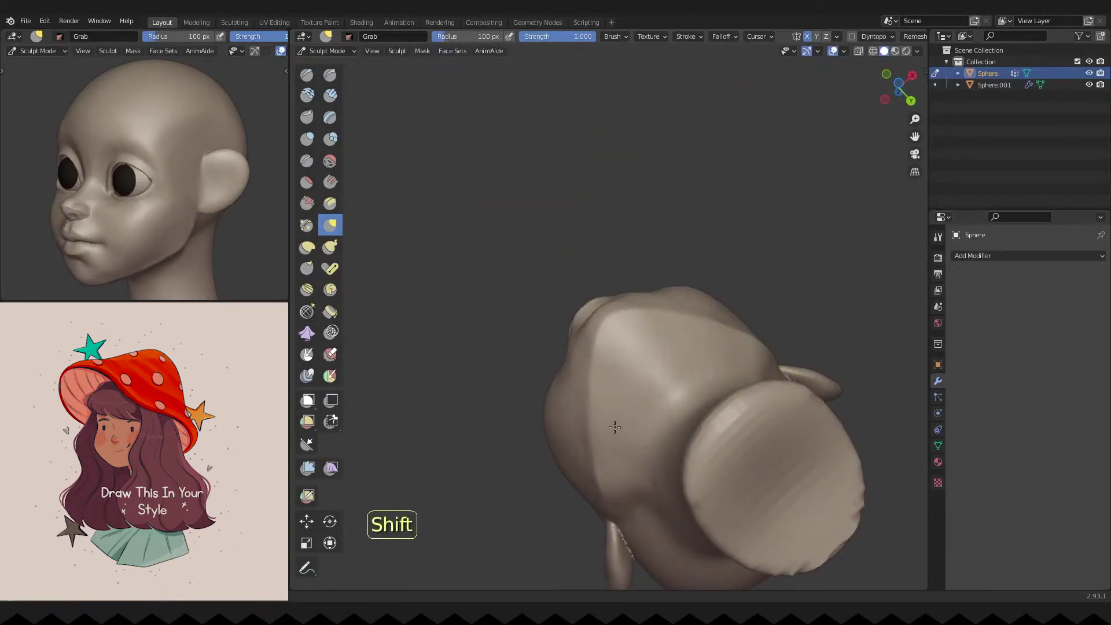
# Step: Sharpen the jawline from the chin up to the ear with the Pinch brush at a 63 px radius
pyautogui.moveTo(619, 408); pyautogui.dragTo(665, 347, button='middle')
pyautogui.press('p')
pyautogui.press('f')
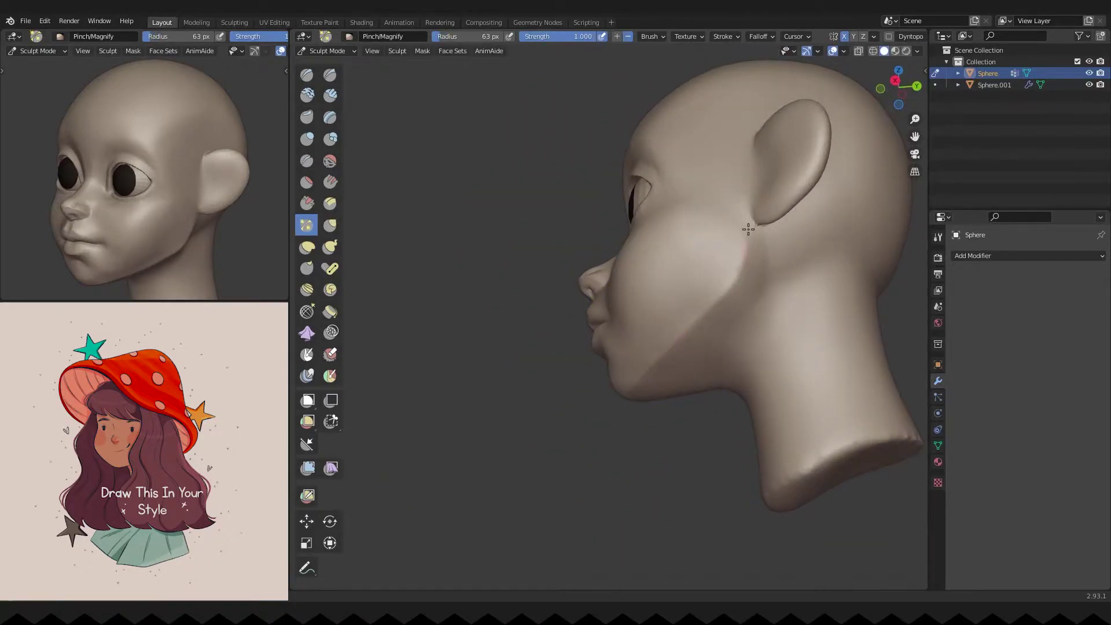
# Step: Mask the nose with a soft-edged lasso mask
pyautogui.moveTo(694, 306); pyautogui.dragTo(578, 307, button='middle')
pyautogui.scroll(5, 578, 260)
pyautogui.press('g')
pyautogui.press('f')
pyautogui.click(504, 293)
pyautogui.keyDown('ctrl'); pyautogui.keyDown('shift'); pyautogui.moveTo(503, 293); pyautogui.dragTo(397, 62); pyautogui.keyUp('shift'); pyautogui.keyUp('ctrl')
pyautogui.click(422, 51)
# Step: Adjust the face around the masked nose with the Grab brush at a 156 px radius, checking from the front
pyautogui.press('g')
pyautogui.press('f')
pyautogui.moveTo(446, 124); pyautogui.dragTo(595, 318, button='middle')
pyautogui.press('f')
pyautogui.press('f')
pyautogui.press('f')
pyautogui.click(636, 335)
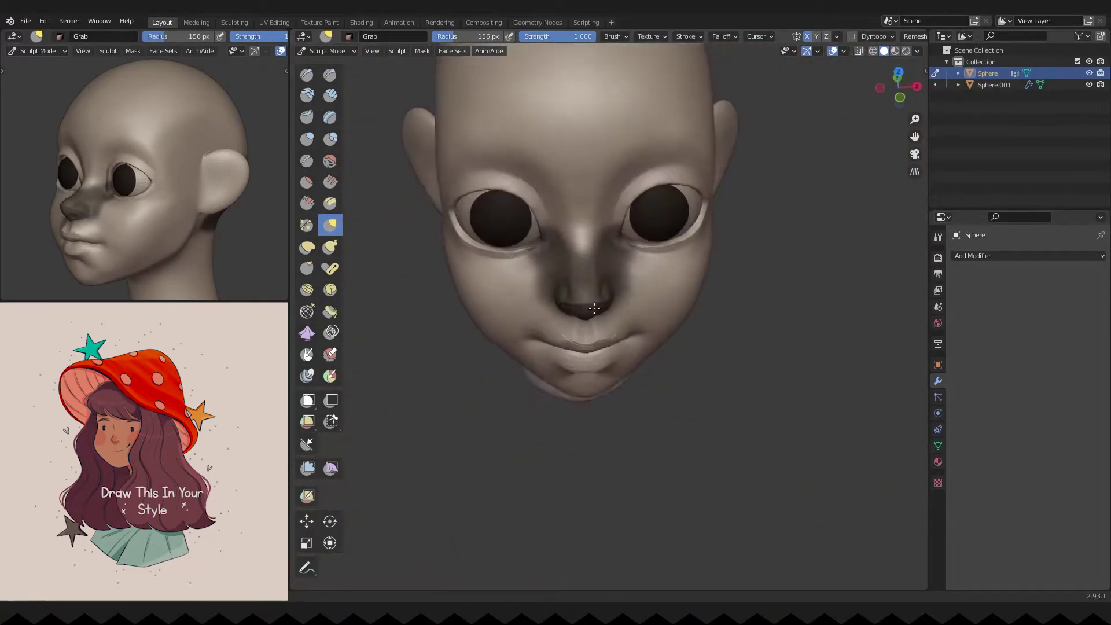
pyautogui.press('KP_1')
pyautogui.scroll(-3, 545, 304)
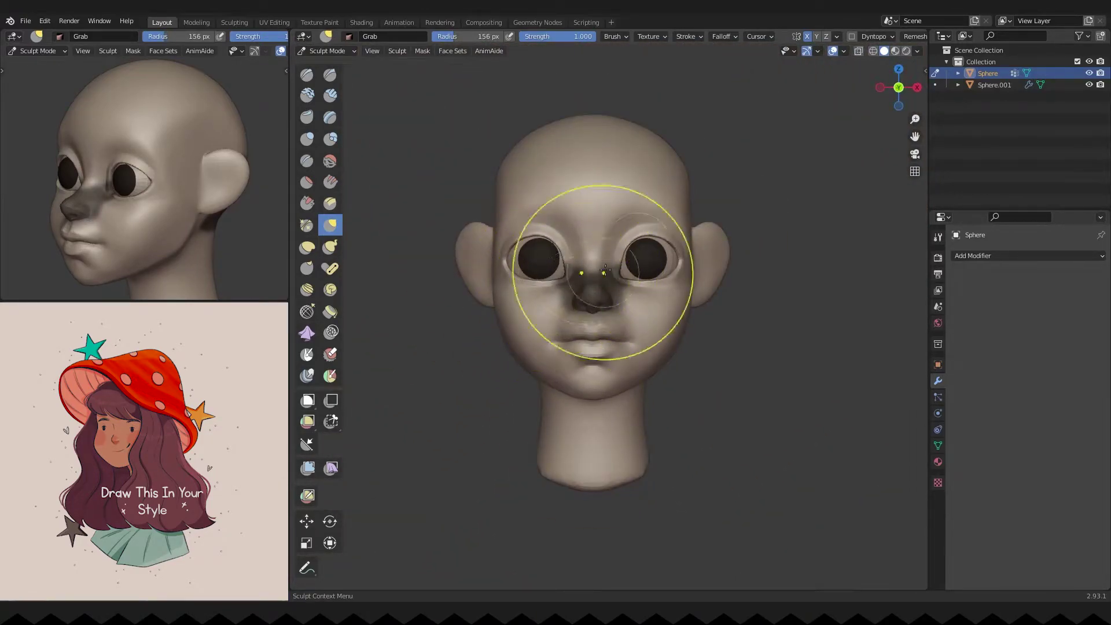
pyautogui.click(703, 287)
# Step: Clear the nose mask and undo the last unwanted change
pyautogui.hotkey('alt', 'm')
pyautogui.scroll(4, 620, 310)
pyautogui.moveTo(620, 310)
pyautogui.mouseDown(button='middle')
pyautogui.moveTo(634, 330)
pyautogui.moveTo(605, 266)
pyautogui.moveTo(664, 219)
pyautogui.moveTo(625, 298)
pyautogui.moveTo(504, 367)
pyautogui.moveTo(642, 365)
pyautogui.moveTo(565, 355)
pyautogui.moveTo(553, 368)
pyautogui.moveTo(573, 376)
pyautogui.moveTo(528, 397)
pyautogui.moveTo(588, 352)
pyautogui.moveTo(509, 255)
pyautogui.moveTo(640, 259)
pyautogui.mouseUp(button='middle')
pyautogui.hotkey('ctrl', 'z')
# Step: Shape the lower lip with the Grab brush at a 75 px radius
pyautogui.scroll(5, 606, 265)
pyautogui.press('p')
pyautogui.press('g')
pyautogui.press('f')
pyautogui.moveTo(608, 303)
pyautogui.mouseDown(button='middle')
pyautogui.moveTo(579, 359)
pyautogui.moveTo(557, 315)
pyautogui.mouseUp(button='middle')
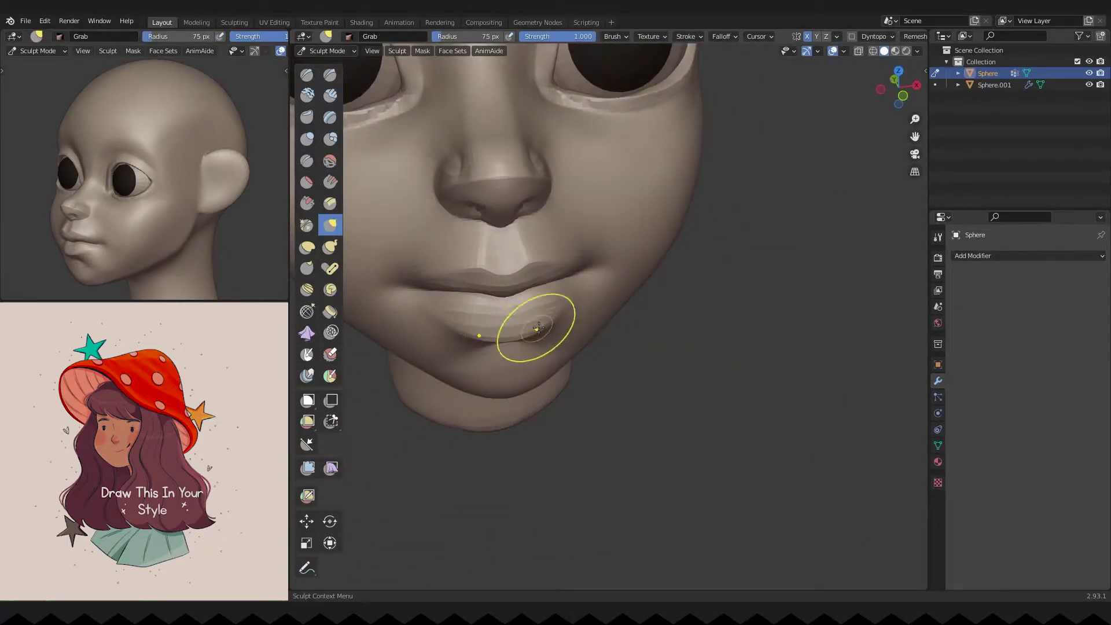
# Step: Tighten the lower lip edge and the mouth corner with the Pinch brush at a 41 px radius
pyautogui.press('p')
pyautogui.moveTo(432, 264)
pyautogui.mouseDown(button='middle')
pyautogui.moveTo(496, 261)
pyautogui.moveTo(463, 278)
pyautogui.mouseUp(button='middle')
pyautogui.press('f')
pyautogui.press('f')
pyautogui.click(456, 280)
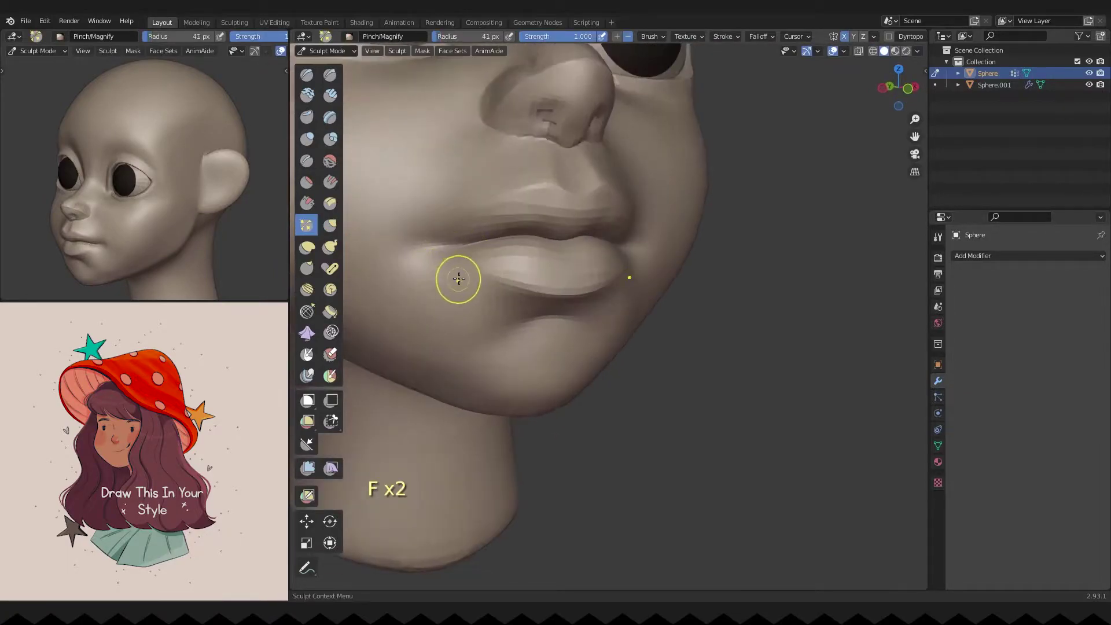
pyautogui.press('f')
pyautogui.click(548, 293)
# Step: Sculpt the area below the lower lip and mouth corner with Clay Strips at a 72 px radius, smoothing the strokes
pyautogui.click(330, 94)
pyautogui.moveTo(327, 133)
pyautogui.mouseDown(button='middle')
pyautogui.moveTo(578, 260)
pyautogui.moveTo(660, 288)
pyautogui.mouseUp(button='middle')
pyautogui.press('f')
pyautogui.click(675, 345)
pyautogui.moveTo(675, 345); pyautogui.dragTo(625, 330, button='middle')
pyautogui.keyDown('shift'); pyautogui.moveTo(625, 330); pyautogui.dragTo(590, 319, button='middle'); pyautogui.keyUp('shift')
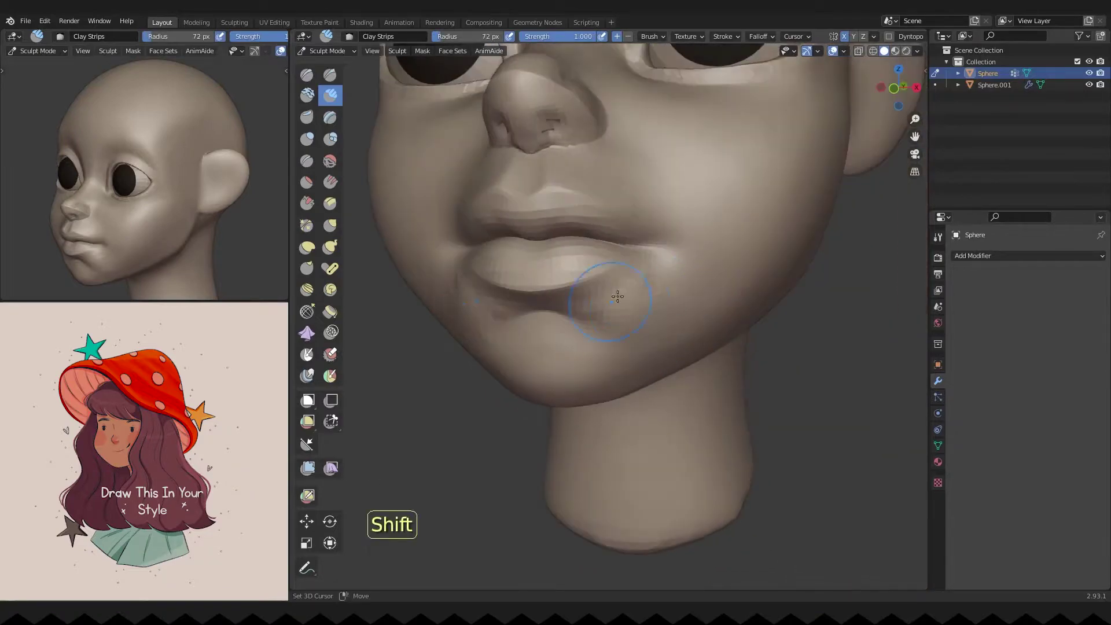
# Step: Adjust the cheek and mouth area from the front with the Grab brush at a 115 px radius
pyautogui.keyDown('shift'); pyautogui.moveTo(616, 395); pyautogui.dragTo(626, 359, button='middle'); pyautogui.keyUp('shift')
pyautogui.moveTo(508, 329)
pyautogui.keyDown('ctrl'); pyautogui.mouseDown(button='middle')
pyautogui.moveTo(603, 372)
pyautogui.moveTo(635, 326)
pyautogui.mouseUp(button='middle'); pyautogui.keyUp('ctrl')
pyautogui.press('g')
pyautogui.moveTo(422, 340)
pyautogui.mouseDown(button='middle')
pyautogui.moveTo(608, 348)
pyautogui.moveTo(521, 324)
pyautogui.moveTo(584, 35)
pyautogui.mouseUp(button='middle')
pyautogui.press('f')
pyautogui.press('f')
pyautogui.moveTo(584, 36); pyautogui.dragTo(602, 36)
pyautogui.moveTo(521, 289)
pyautogui.mouseDown(button='middle')
pyautogui.moveTo(666, 313)
pyautogui.moveTo(608, 248)
pyautogui.mouseUp(button='middle')
pyautogui.press('f')
pyautogui.click(679, 315)
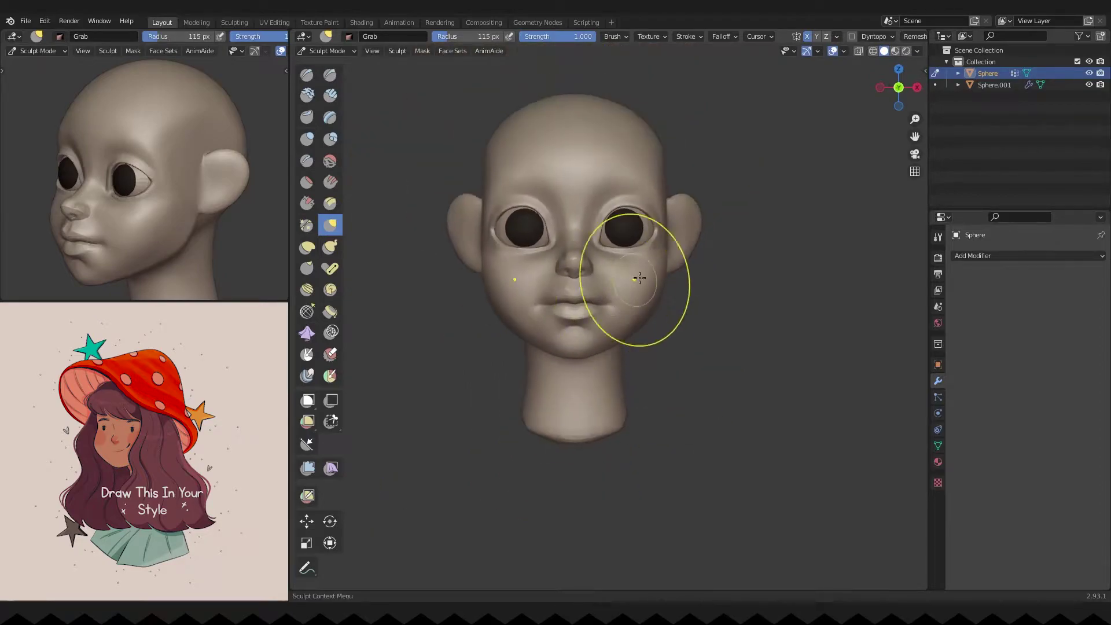
# Step: Refine the jaw in profile with the Grab brush at a 64 px radius and smooth the cheek toward the jawline
pyautogui.press('g')
pyautogui.press('f')
pyautogui.moveTo(552, 344)
pyautogui.keyDown('ctrl'); pyautogui.mouseDown(button='middle')
pyautogui.moveTo(660, 307)
pyautogui.moveTo(637, 300)
pyautogui.moveTo(669, 303)
pyautogui.mouseUp(button='middle'); pyautogui.keyUp('ctrl')
pyautogui.press('f')
pyautogui.press('f')
pyautogui.press('f')
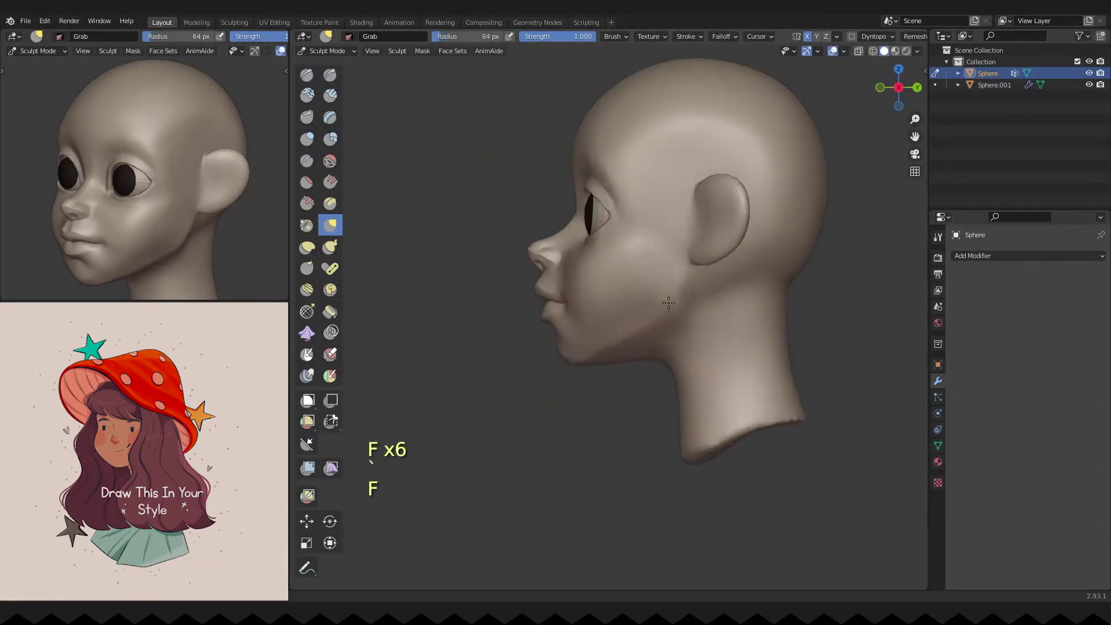
pyautogui.keyDown('shift'); pyautogui.moveTo(647, 265); pyautogui.dragTo(612, 363); pyautogui.keyUp('shift')
pyautogui.moveTo(627, 298)
pyautogui.mouseDown(button='middle')
pyautogui.moveTo(650, 298)
pyautogui.moveTo(614, 300)
pyautogui.moveTo(612, 312)
pyautogui.moveTo(669, 307)
pyautogui.moveTo(628, 299)
pyautogui.moveTo(583, 335)
pyautogui.moveTo(570, 297)
pyautogui.moveTo(546, 289)
pyautogui.moveTo(581, 316)
pyautogui.moveTo(565, 250)
pyautogui.moveTo(558, 275)
pyautogui.moveTo(531, 287)
pyautogui.moveTo(548, 290)
pyautogui.mouseUp(button='middle')
# Step: Undo the last change and build up the underside of the chin and jaw with Clay Strips at a 108 px radius
pyautogui.press('f')
pyautogui.hotkey('ctrl', 'z')
pyautogui.press('f')
pyautogui.press('f')
pyautogui.press('c')
pyautogui.press('f')
pyautogui.click(571, 278)
pyautogui.press('f')
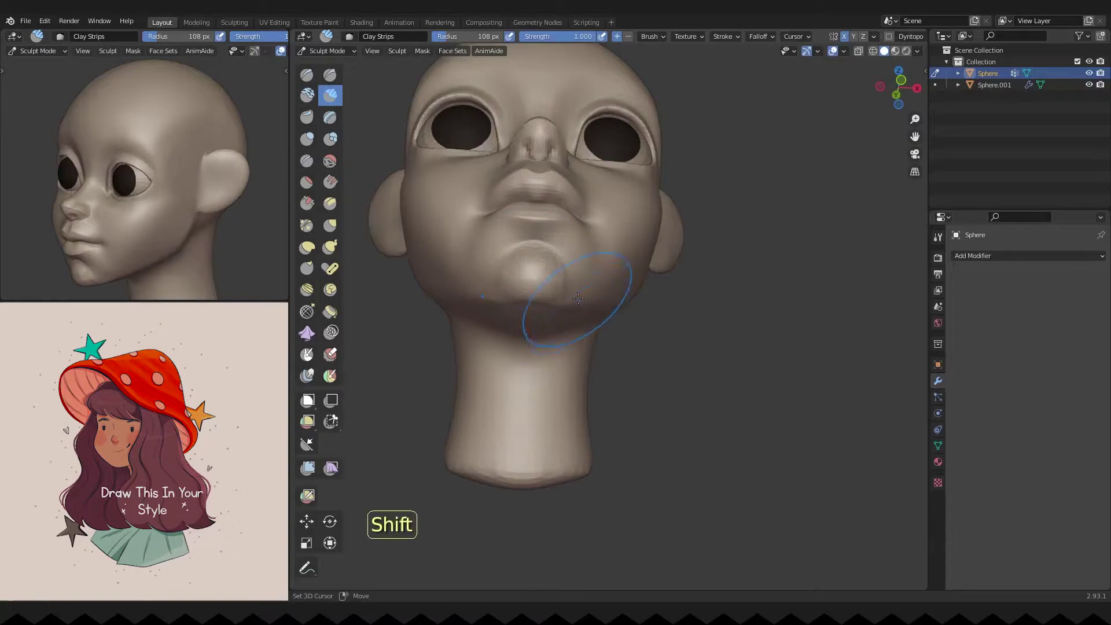
# Step: Mask the side of the face, ear and neck with a soft-edged lasso mask, leaving the nose, lips and chin free
pyautogui.press('`')
pyautogui.click(650, 318)
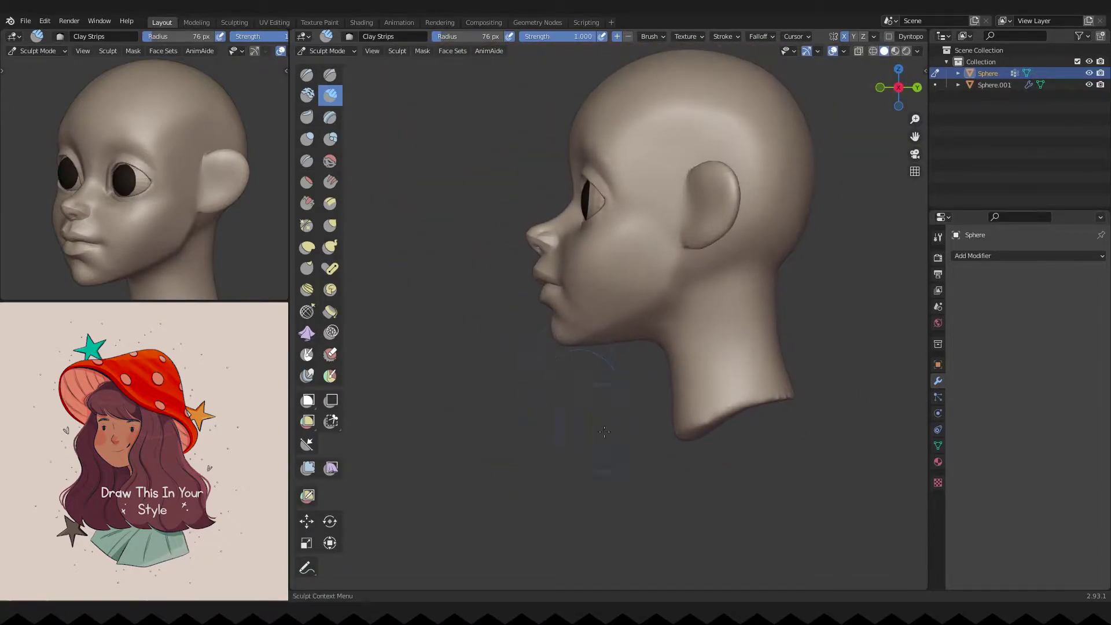
pyautogui.moveTo(555, 295)
pyautogui.mouseDown(button='middle')
pyautogui.moveTo(529, 293)
pyautogui.moveTo(551, 297)
pyautogui.mouseUp(button='middle')
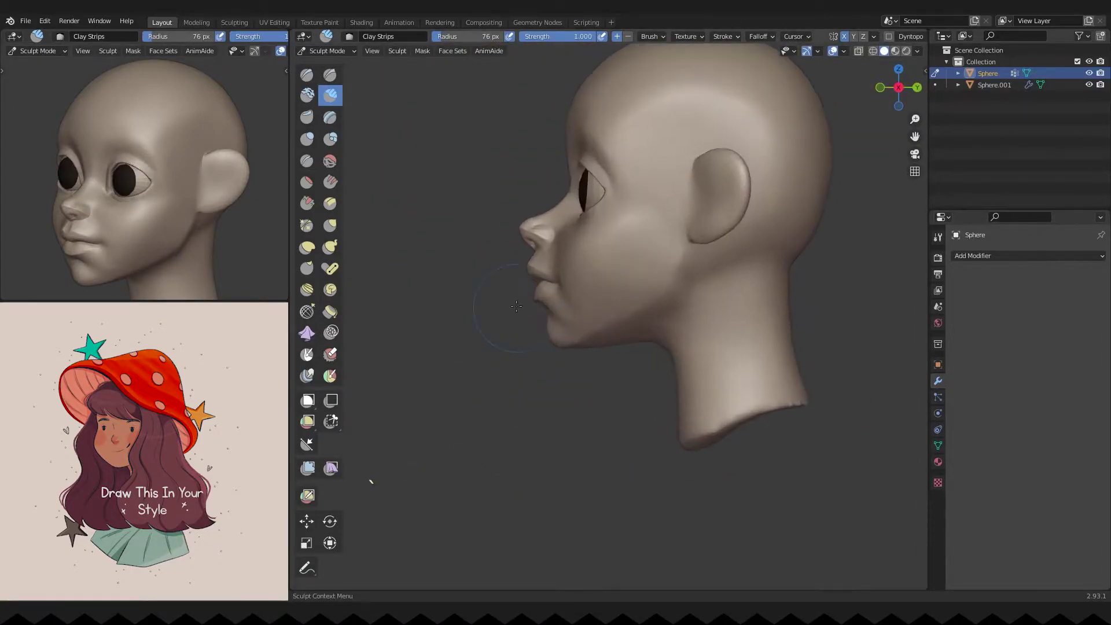
pyautogui.press('g')
pyautogui.press('f')
pyautogui.press('f')
pyautogui.press('f')
pyautogui.moveTo(570, 101)
pyautogui.keyDown('ctrl'); pyautogui.keyDown('shift'); pyautogui.mouseDown()
pyautogui.moveTo(670, 367)
pyautogui.moveTo(695, 362)
pyautogui.mouseUp(); pyautogui.keyUp('shift'); pyautogui.keyUp('ctrl')
pyautogui.click(422, 51)
pyautogui.click(444, 88)
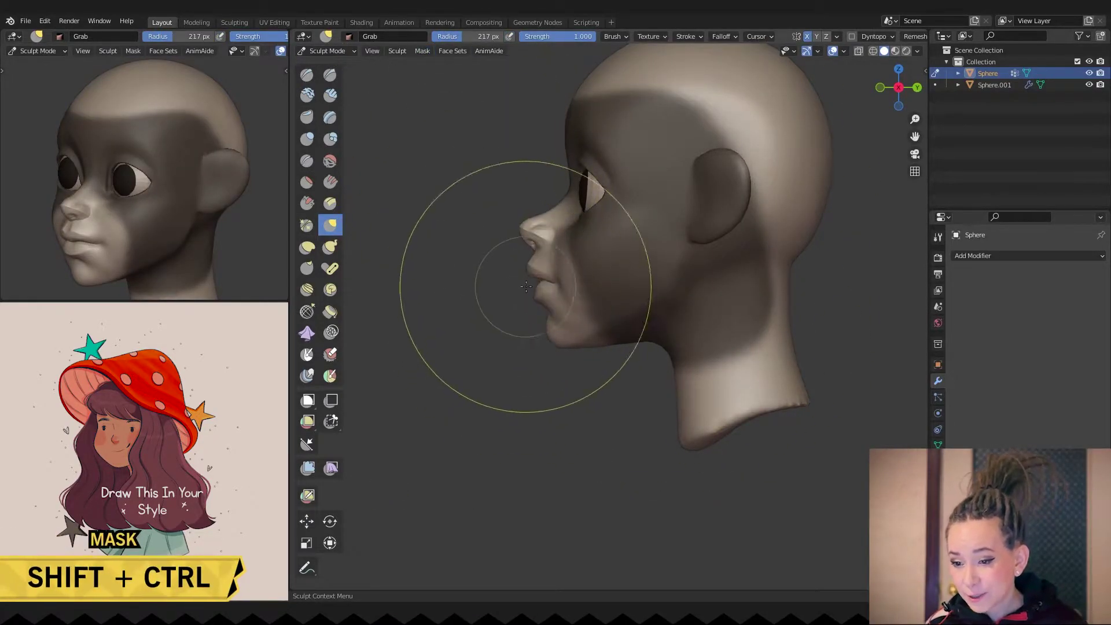
# Step: Reposition the lower lip and chin in profile with the Grab brush at a 120 px radius and clear the mask
pyautogui.press('f')
pyautogui.press('f')
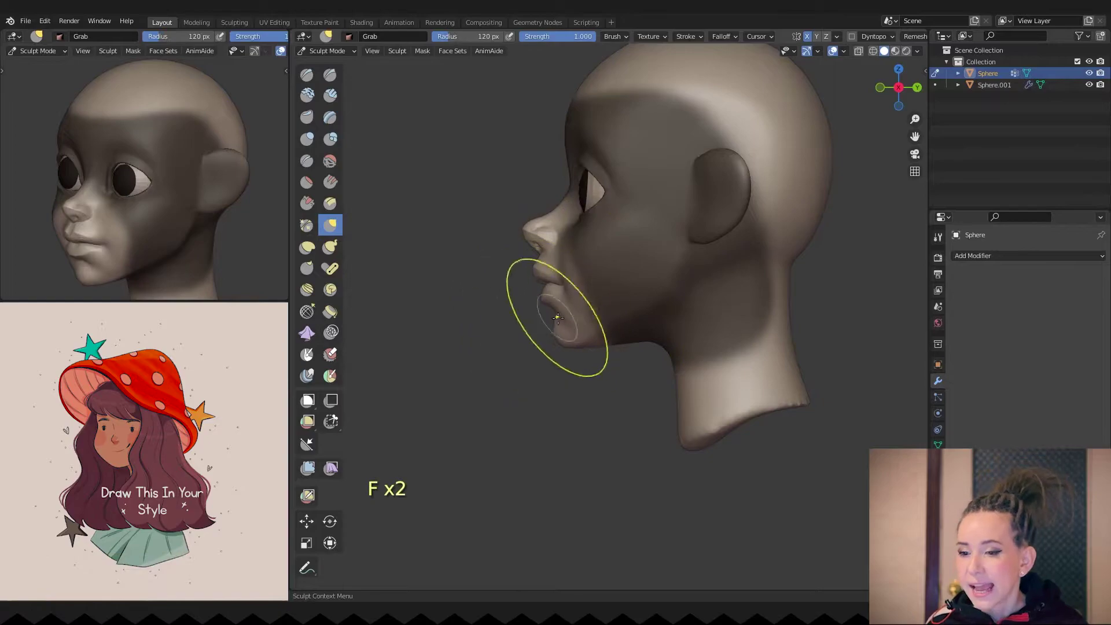
pyautogui.press('f')
pyautogui.hotkey('alt', 'm')
# Step: Refine the lip profile with the Grab brush at a 62 px radius and work the nose and upper lip area with Clay Strips
pyautogui.press('f')
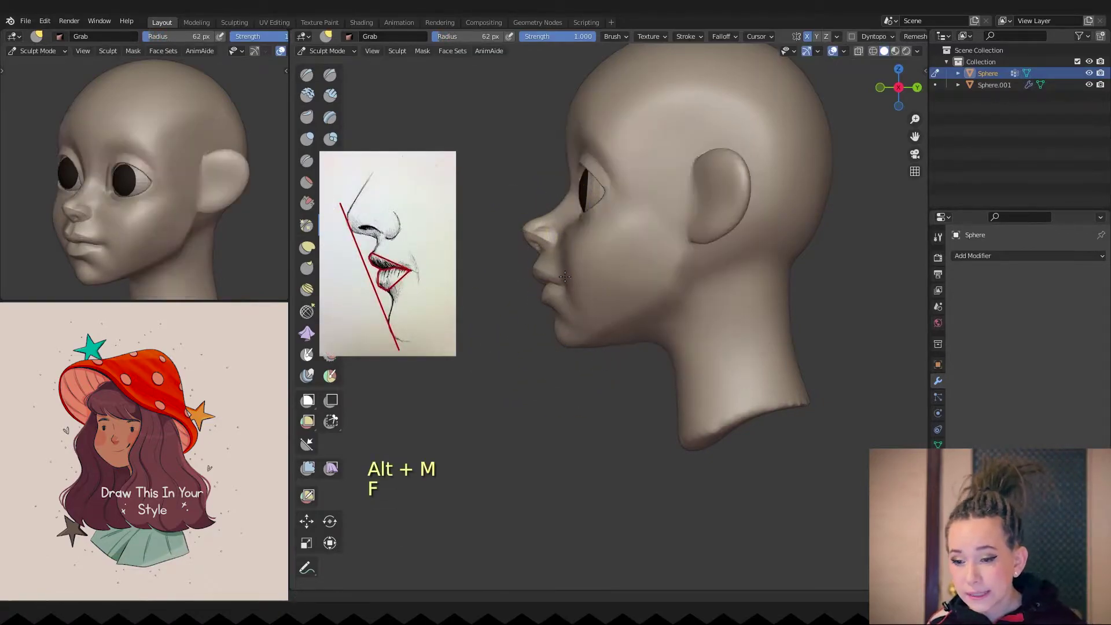
pyautogui.moveTo(561, 254); pyautogui.dragTo(694, 266, button='middle')
pyautogui.scroll(3, 579, 255)
pyautogui.press('c')
pyautogui.moveTo(570, 248); pyautogui.dragTo(601, 267)
pyautogui.moveTo(601, 267)
pyautogui.mouseDown(button='middle')
pyautogui.moveTo(583, 223)
pyautogui.moveTo(622, 280)
pyautogui.moveTo(575, 335)
pyautogui.moveTo(620, 405)
pyautogui.moveTo(600, 250)
pyautogui.moveTo(533, 259)
pyautogui.moveTo(526, 276)
pyautogui.moveTo(577, 322)
pyautogui.moveTo(630, 248)
pyautogui.moveTo(628, 278)
pyautogui.moveTo(579, 278)
pyautogui.moveTo(566, 302)
pyautogui.moveTo(578, 342)
pyautogui.moveTo(604, 317)
pyautogui.mouseUp(button='middle')
pyautogui.press('f')
# Step: Adjust the nose and lip shapes with the Grab brush and tighten their edges with the Pinch brush
pyautogui.press('g')
pyautogui.press('f')
pyautogui.press('f')
pyautogui.press('f')
pyautogui.press('p')
pyautogui.press('f')
pyautogui.press('f')
# Step: Reshape the nose tip and wings with the Grab brush at a 54 px radius
pyautogui.press('g')
pyautogui.press('f')
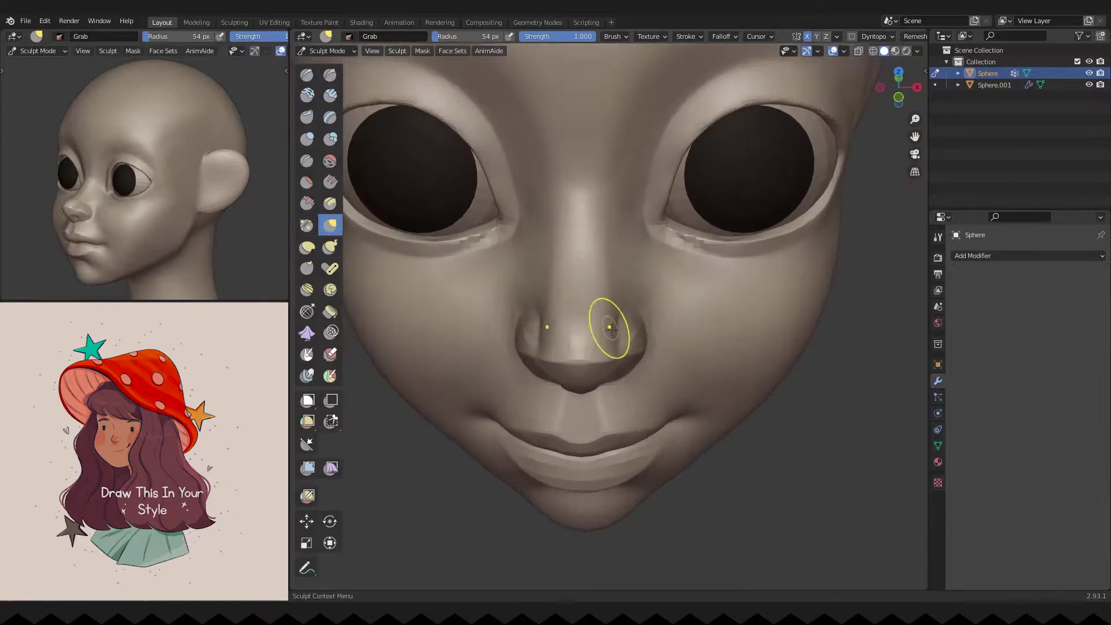
pyautogui.moveTo(589, 336)
pyautogui.mouseDown()
pyautogui.moveTo(612, 325)
pyautogui.moveTo(602, 277)
pyautogui.mouseUp()
pyautogui.scroll(-3, 602, 278)
pyautogui.scroll(3, 613, 218)
pyautogui.moveTo(603, 278); pyautogui.dragTo(612, 219, button='middle')
# Step: Carve the nostrils from below with the Draw brush at a 24 px radius
pyautogui.press('x')
pyautogui.press('f')
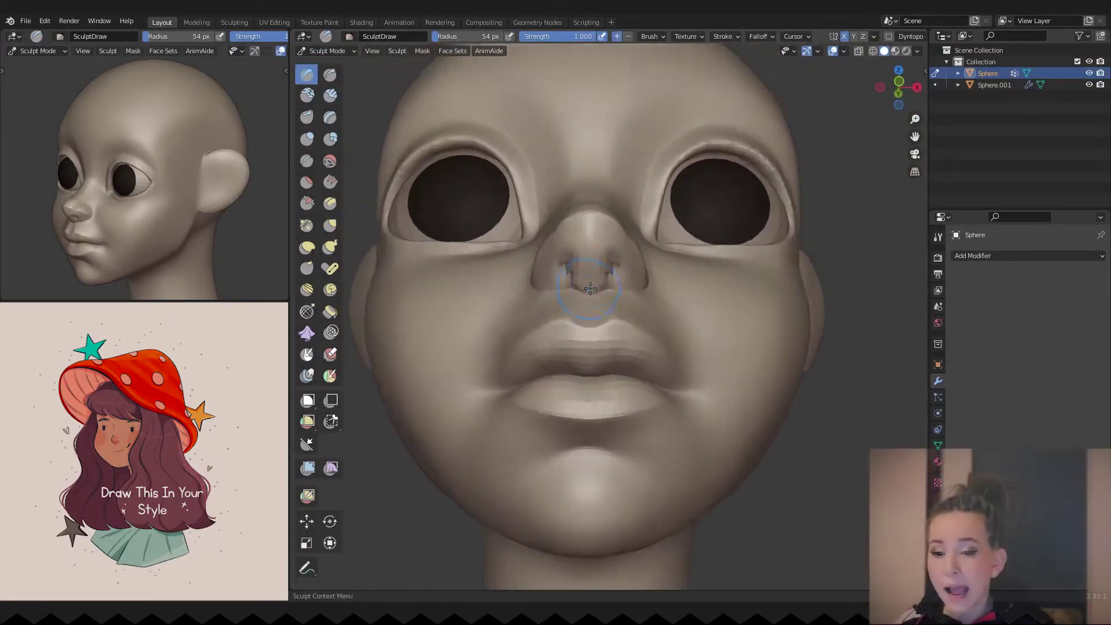
pyautogui.click(605, 230)
pyautogui.keyDown('ctrl'); pyautogui.moveTo(617, 275); pyautogui.dragTo(602, 324, button='middle'); pyautogui.keyUp('ctrl')
pyautogui.hotkey('ctrl', 'z')
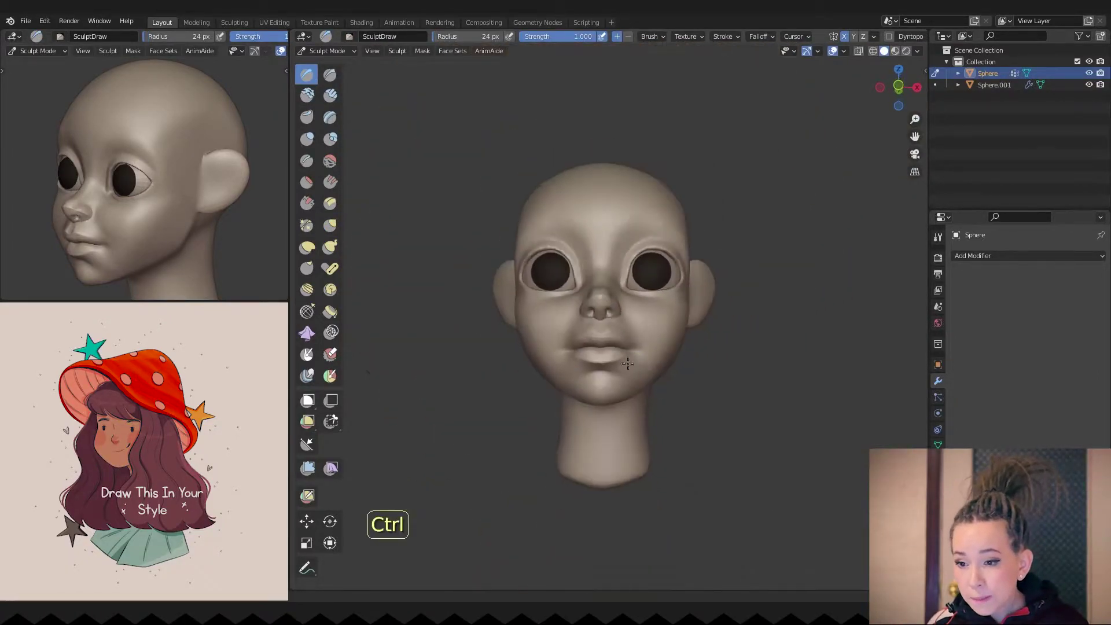
# Step: Cut in the mouth corners with the Draw brush at a 15 px radius and the Crease brush at 24 px
pyautogui.scroll(4, 372, 479)
pyautogui.moveTo(372, 479); pyautogui.dragTo(570, 363, button='middle')
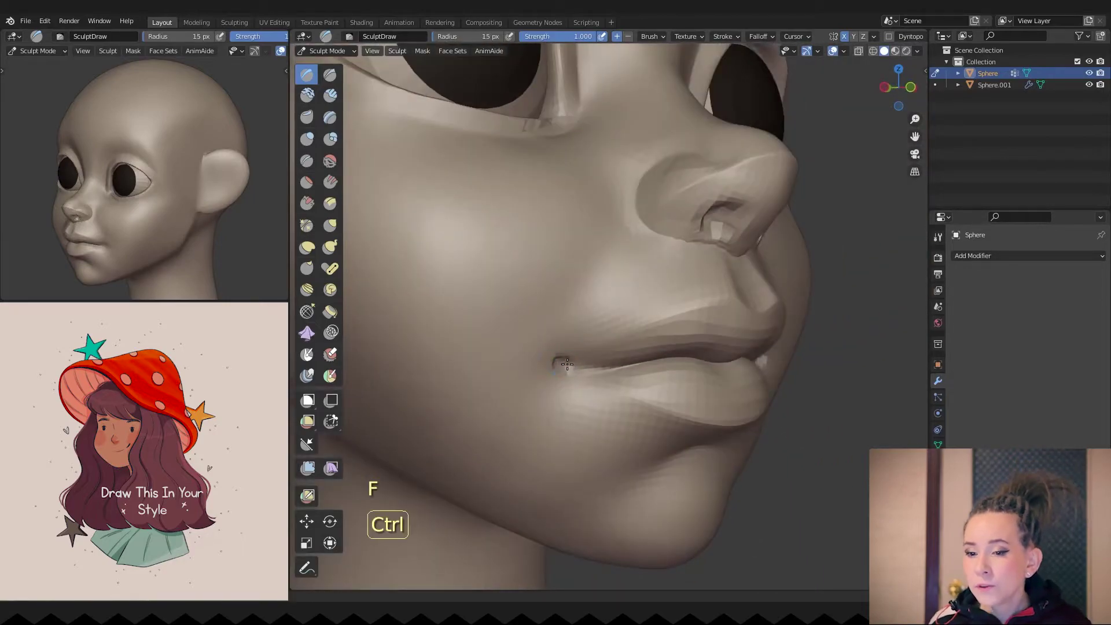
pyautogui.hotkey('shift', 'c')
pyautogui.scroll(-3, 570, 366)
pyautogui.scroll(3, 555, 378)
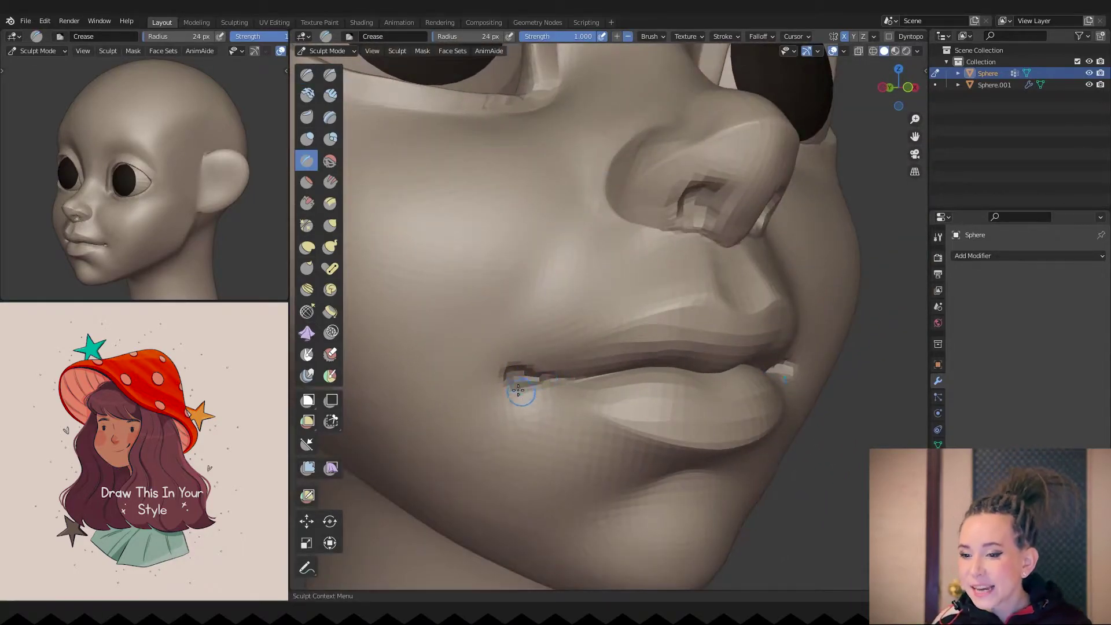
pyautogui.scroll(-3, 527, 377)
pyautogui.moveTo(526, 378); pyautogui.dragTo(607, 348, button='middle')
# Step: Rework the mouth corners with the Draw brush, varying its radius
pyautogui.scroll(4, 608, 347)
pyautogui.press('x')
pyautogui.press('f')
pyautogui.click(670, 296)
pyautogui.scroll(-2, 670, 296)
pyautogui.press('f')
pyautogui.click(641, 249)
pyautogui.moveTo(675, 311)
pyautogui.mouseDown(button='middle')
pyautogui.moveTo(685, 312)
pyautogui.moveTo(682, 280)
pyautogui.moveTo(640, 311)
pyautogui.mouseUp(button='middle')
# Step: Crease the folds beside and below the mouth corners at a 49 px radius and smooth them
pyautogui.hotkey('shift', 'c')
pyautogui.press('f')
pyautogui.click(682, 280)
pyautogui.scroll(2, 641, 311)
pyautogui.press('f')
pyautogui.click(649, 303)
pyautogui.scroll(2, 678, 277)
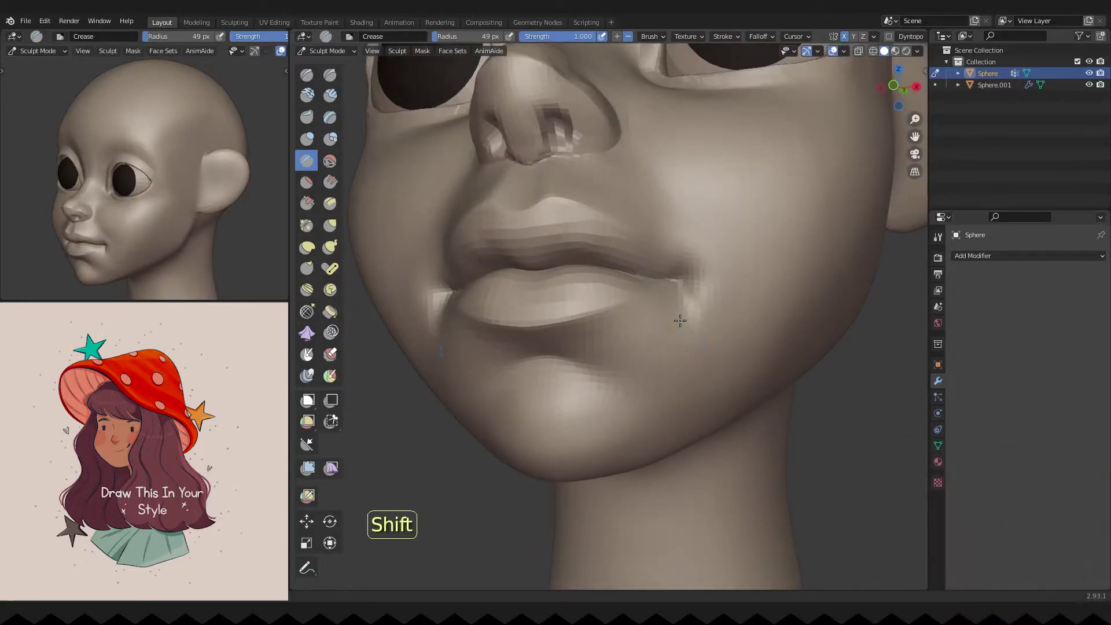
pyautogui.scroll(-5, 679, 362)
pyautogui.scroll(2, 666, 324)
pyautogui.scroll(-2, 660, 304)
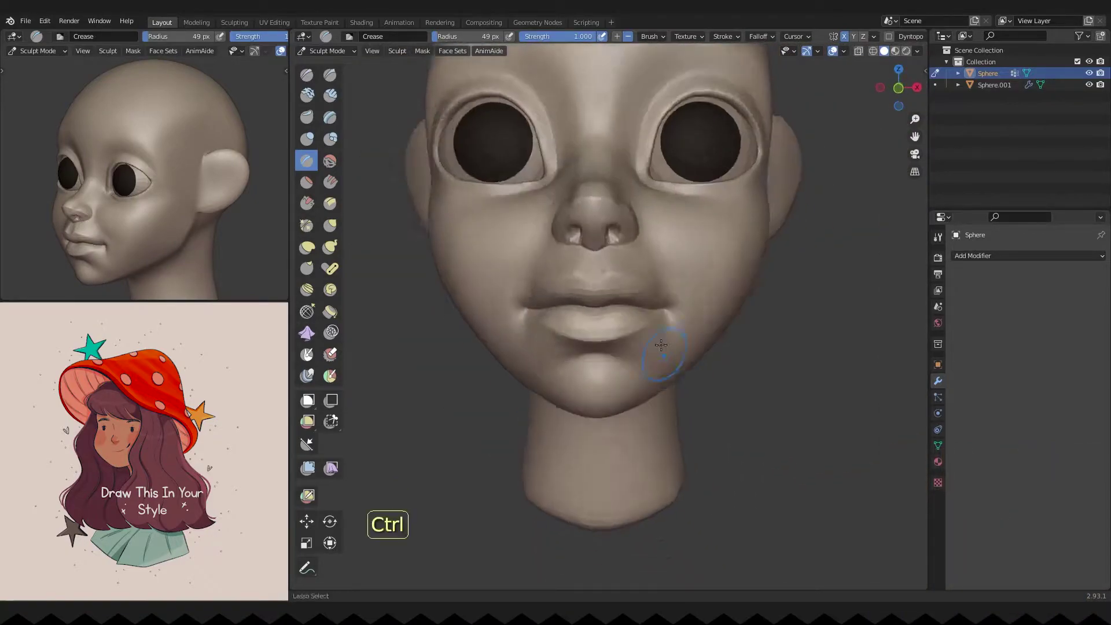
pyautogui.scroll(-1, 661, 304)
# Step: Adjust the cheek and jaw outline from the front with the Grab brush at a 103 px radius
pyautogui.moveTo(661, 304)
pyautogui.mouseDown(button='middle')
pyautogui.moveTo(640, 298)
pyautogui.moveTo(588, 322)
pyautogui.moveTo(642, 290)
pyautogui.moveTo(703, 289)
pyautogui.moveTo(680, 322)
pyautogui.mouseUp(button='middle')
pyautogui.press('g')
pyautogui.press('f')
pyautogui.press('f')
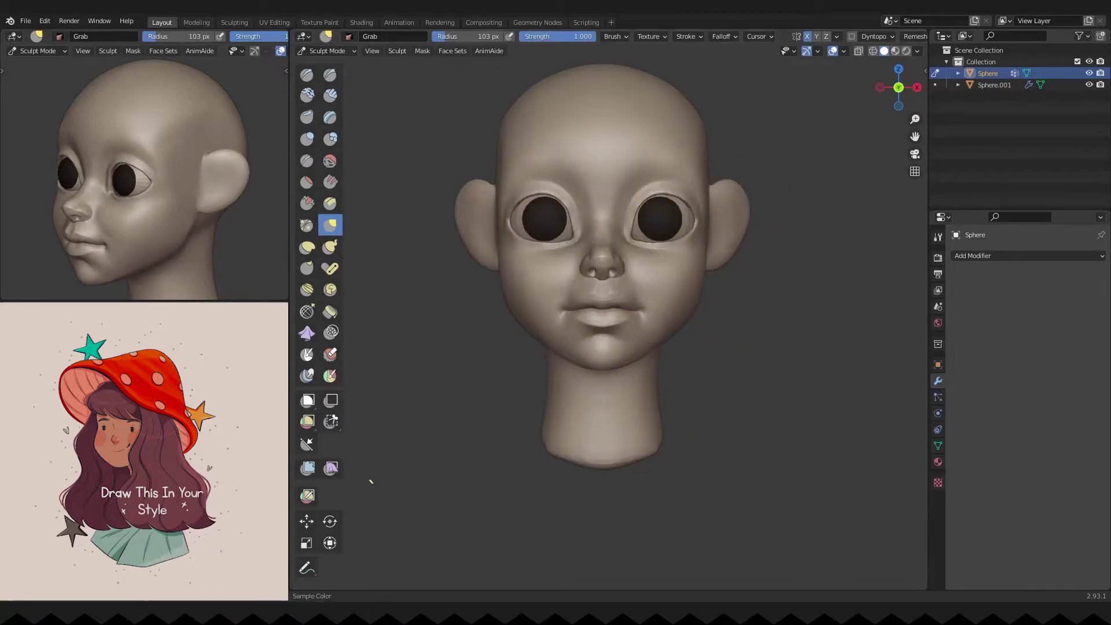
pyautogui.press('f')
pyautogui.click(670, 322)
# Step: Define the jawline in profile with the Pinch brush at a 46 px radius, smoothing the edge
pyautogui.press('KP_3')
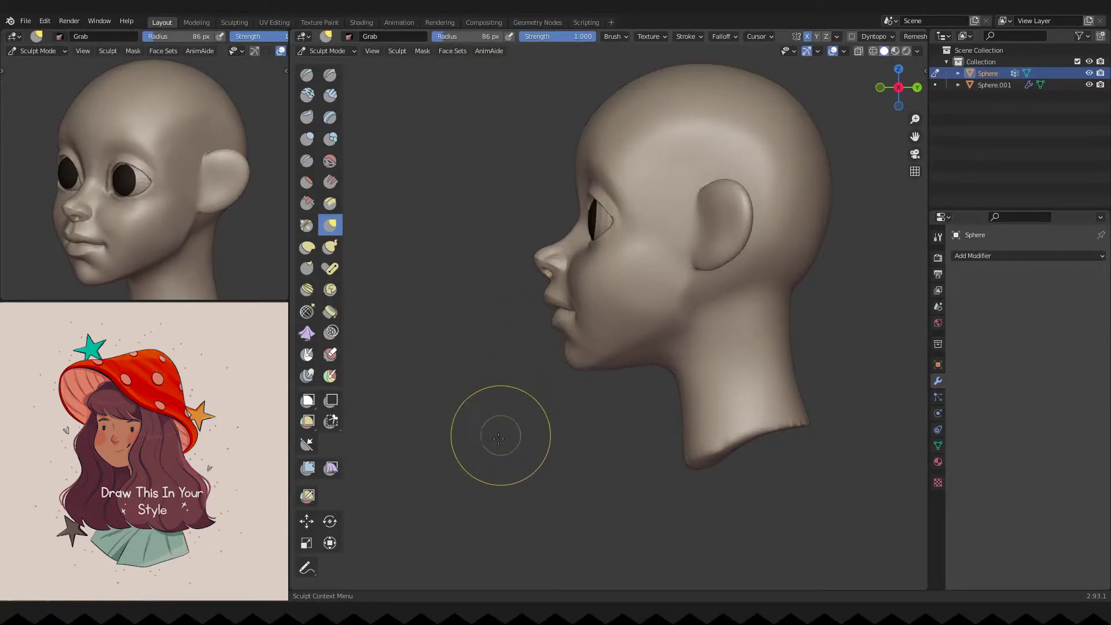
pyautogui.scroll(1, 661, 357)
pyautogui.press('p')
pyautogui.press('f')
pyautogui.press('f')
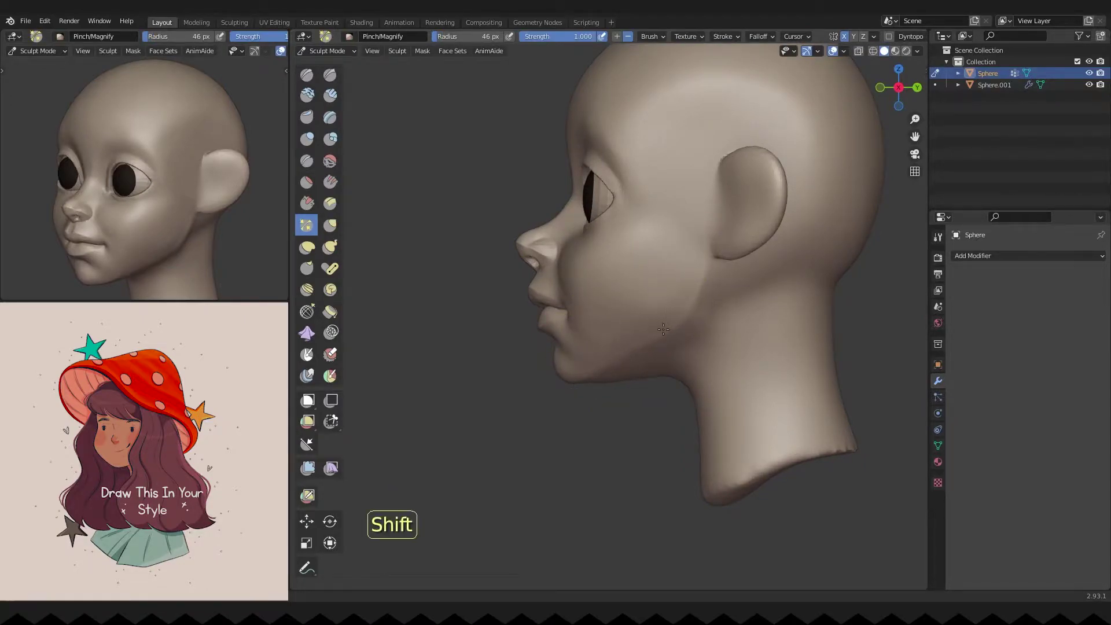
pyautogui.press('KP_1')
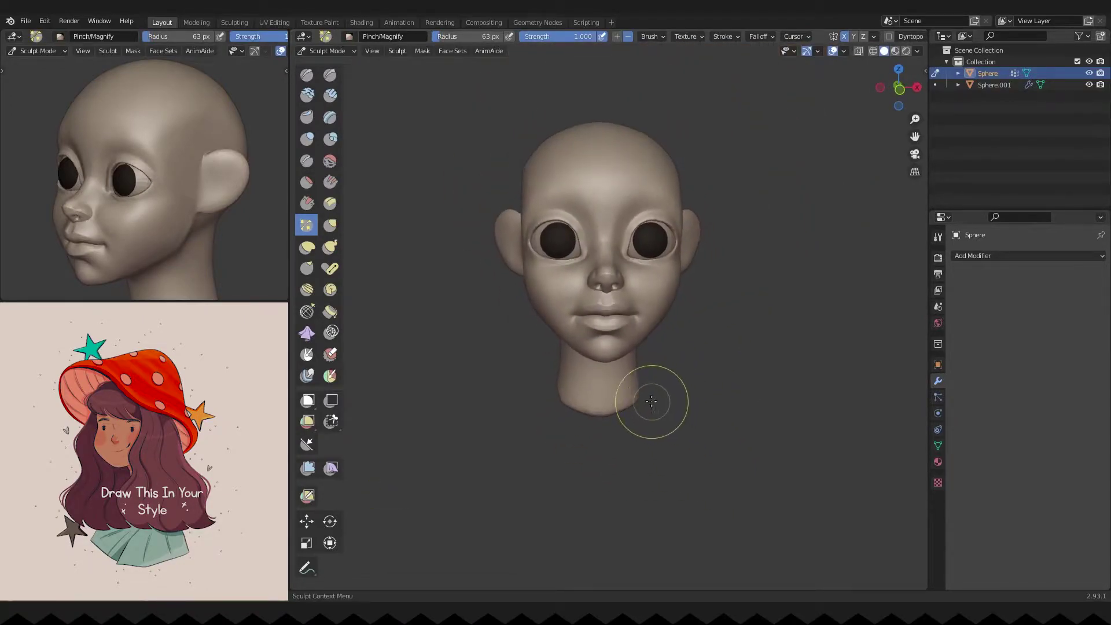
# Step: Reshape the lower cheek and jaw with the Grab brush at a 91 px radius and smooth the side of the jaw
pyautogui.press('ctrl+KP_7')
pyautogui.press('g')
pyautogui.press('f')
pyautogui.click(644, 352)
pyautogui.moveTo(644, 352); pyautogui.dragTo(724, 276, button='middle')
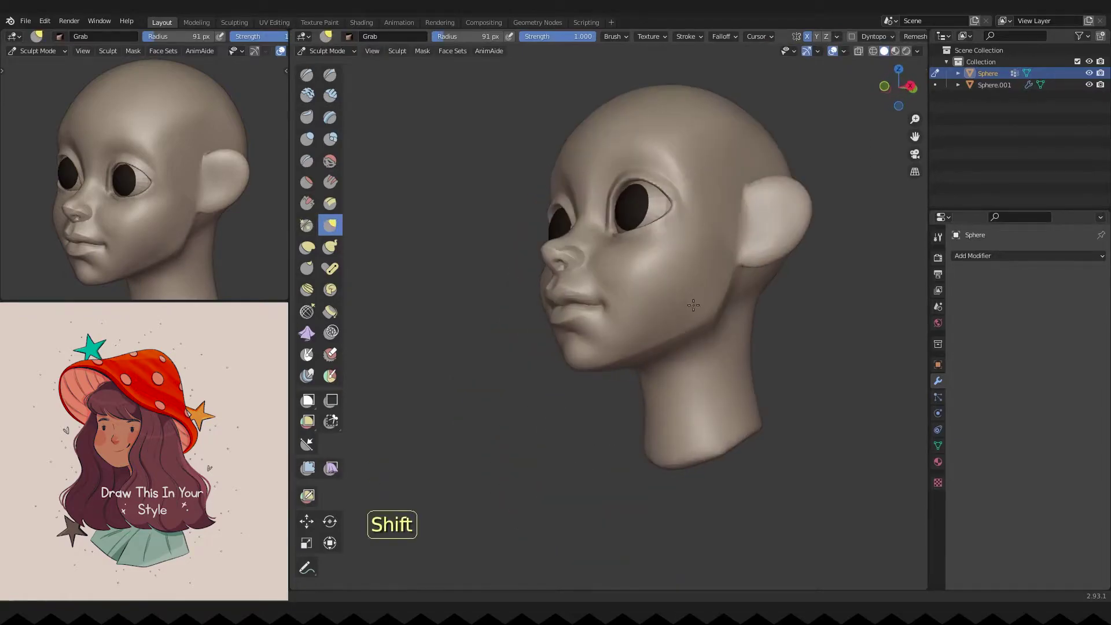
# Step: Refine the face outline from the front with the Grab brush at radii of 106 px and 101 px
pyautogui.press('KP_1')
pyautogui.press('g')
pyautogui.press('f')
pyautogui.click(688, 332)
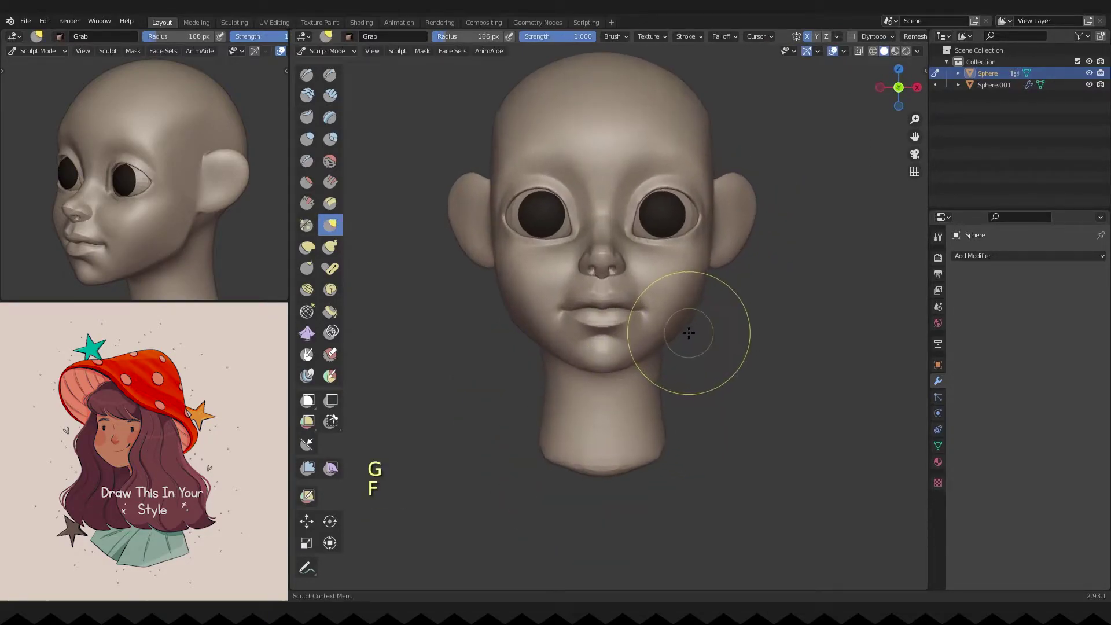
pyautogui.press('ctrl+KP_1')
pyautogui.press('KP_1')
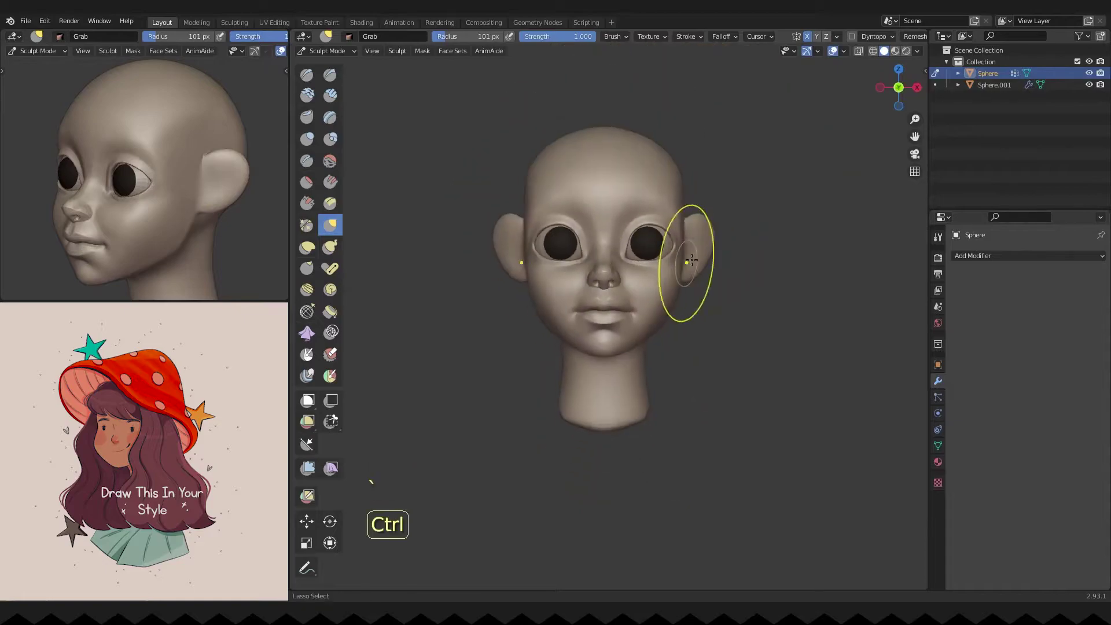
pyautogui.scroll(2, 683, 248)
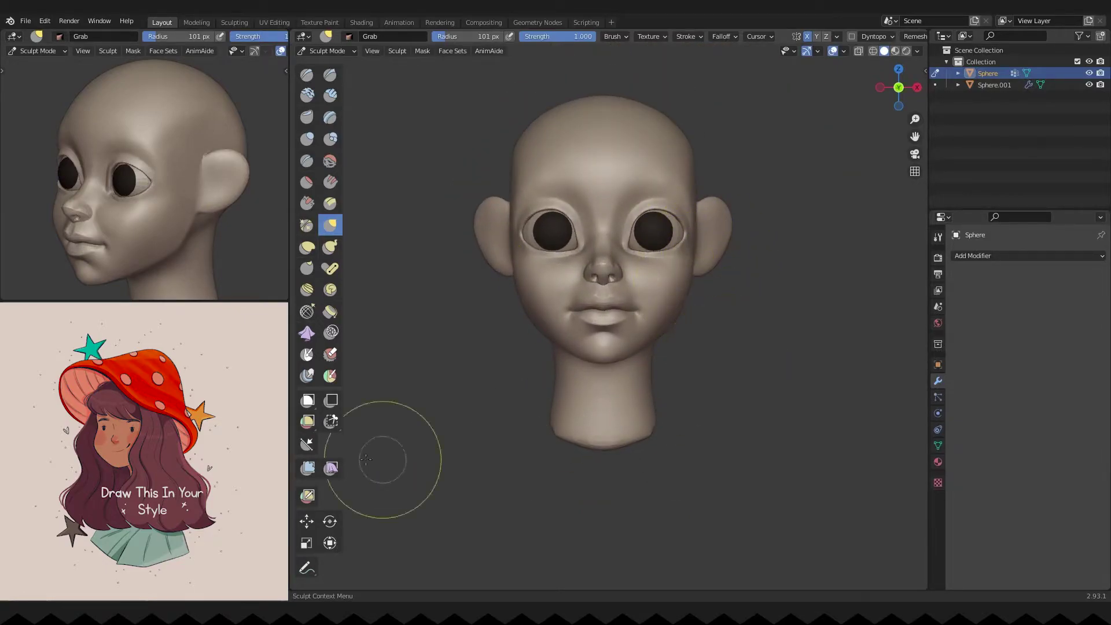
# Step: Push the lower cheek and jaw with the Grab brush at a 132 px radius, undoing the last unwanted stroke
pyautogui.press('g')
pyautogui.press('f')
pyautogui.click(674, 324)
pyautogui.moveTo(674, 324); pyautogui.dragTo(698, 317, button='middle')
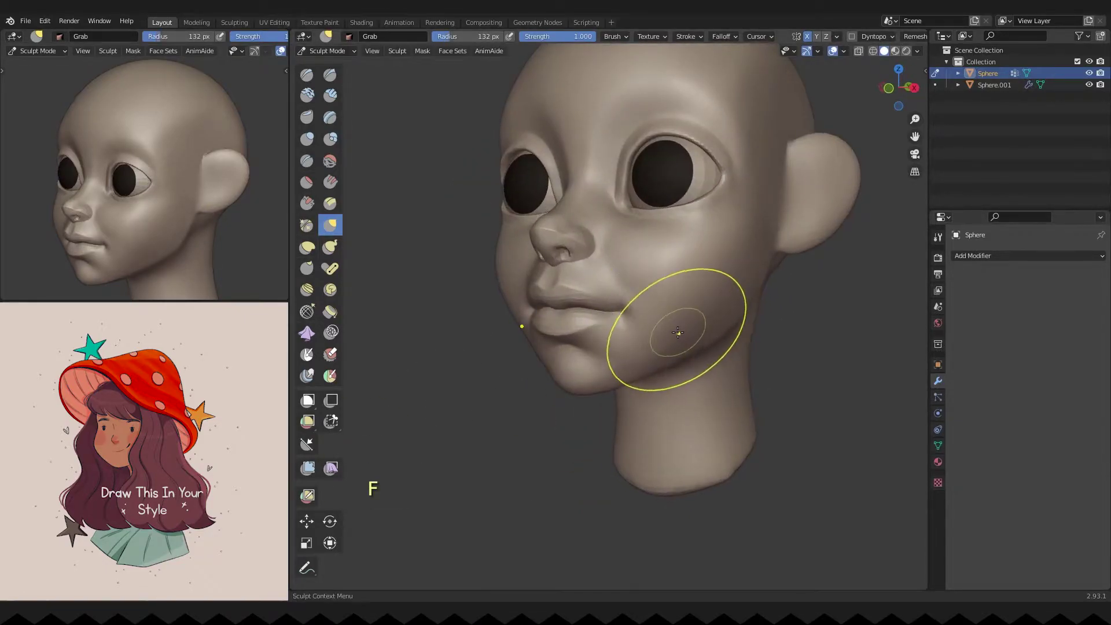
pyautogui.press('KP_1')
pyautogui.hotkey('ctrl', 'z')
pyautogui.press('ctrl+KP_3')
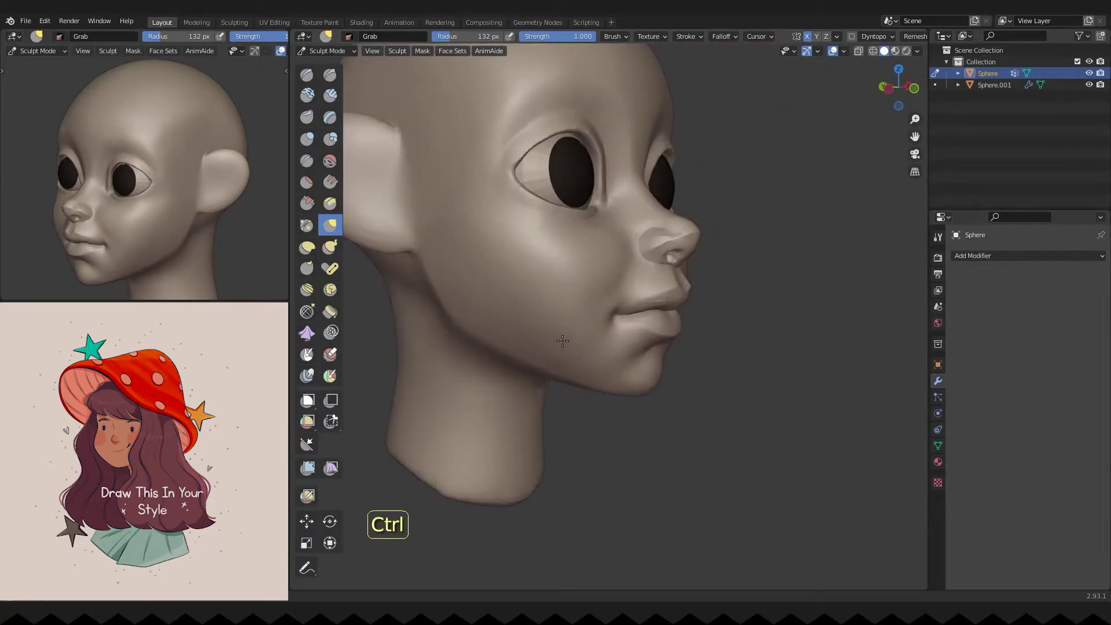
pyautogui.press('KP_1')
pyautogui.moveTo(272, 238); pyautogui.dragTo(238, 235, button='middle')
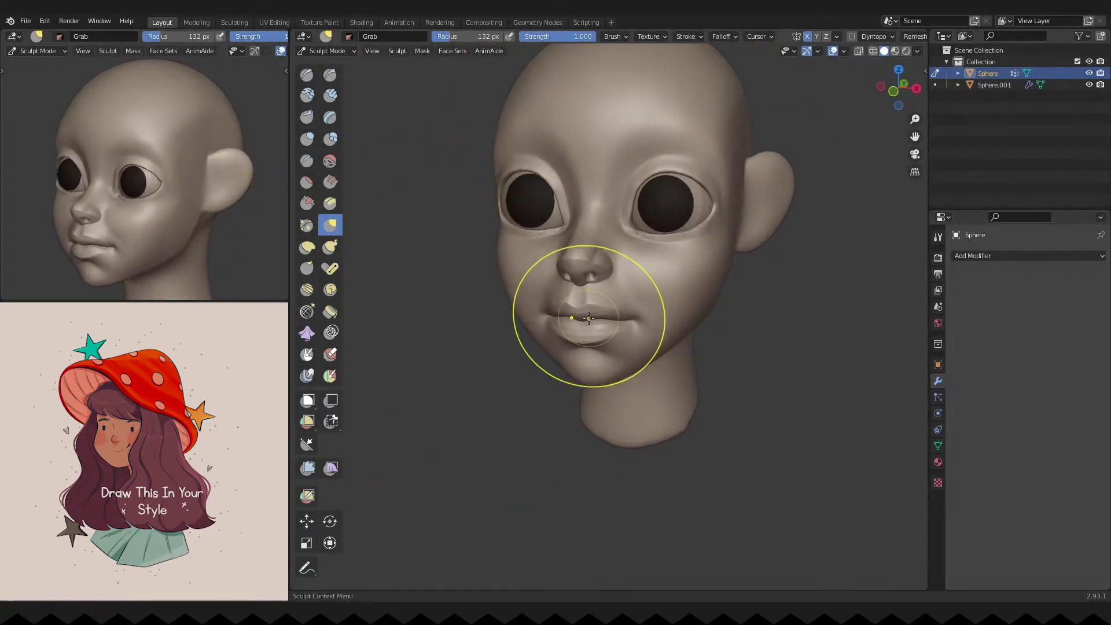
# Step: Define the brow ridge and temple with the Crease brush and the Pinch brush at a 46 px radius
pyautogui.moveTo(605, 207)
pyautogui.mouseDown(button='middle')
pyautogui.moveTo(596, 249)
pyautogui.moveTo(575, 216)
pyautogui.moveTo(578, 280)
pyautogui.moveTo(609, 283)
pyautogui.moveTo(648, 242)
pyautogui.mouseUp(button='middle')
pyautogui.hotkey('shift', 'c')
pyautogui.press('KP_3')
pyautogui.press('p')
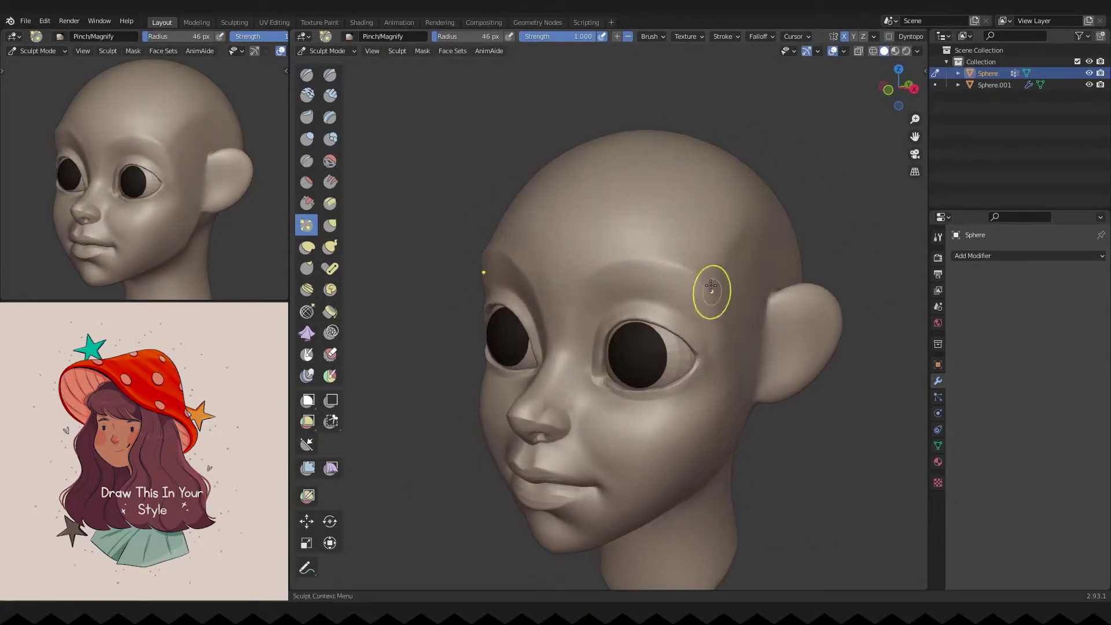
pyautogui.moveTo(714, 298); pyautogui.dragTo(690, 259, button='middle')
pyautogui.moveTo(738, 201); pyautogui.dragTo(602, 260, button='middle')
pyautogui.press('f')
# Step: Carve into the inner ear from the side with Clay Strips at a 30 px radius
pyautogui.press('`')
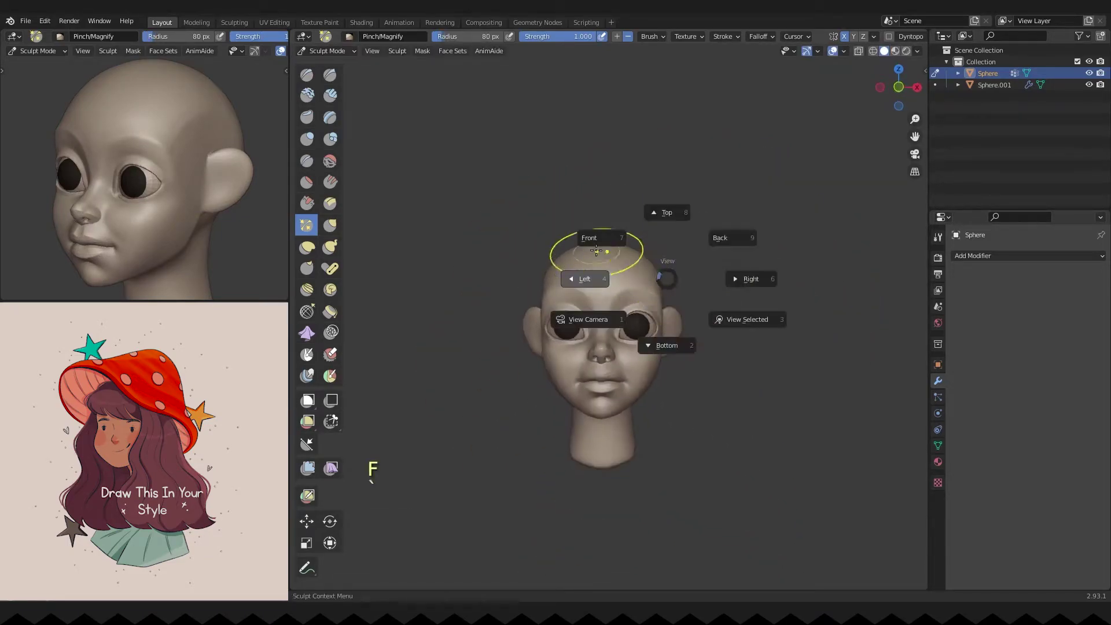
pyautogui.scroll(5, 585, 218)
pyautogui.press('f')
pyautogui.press('f')
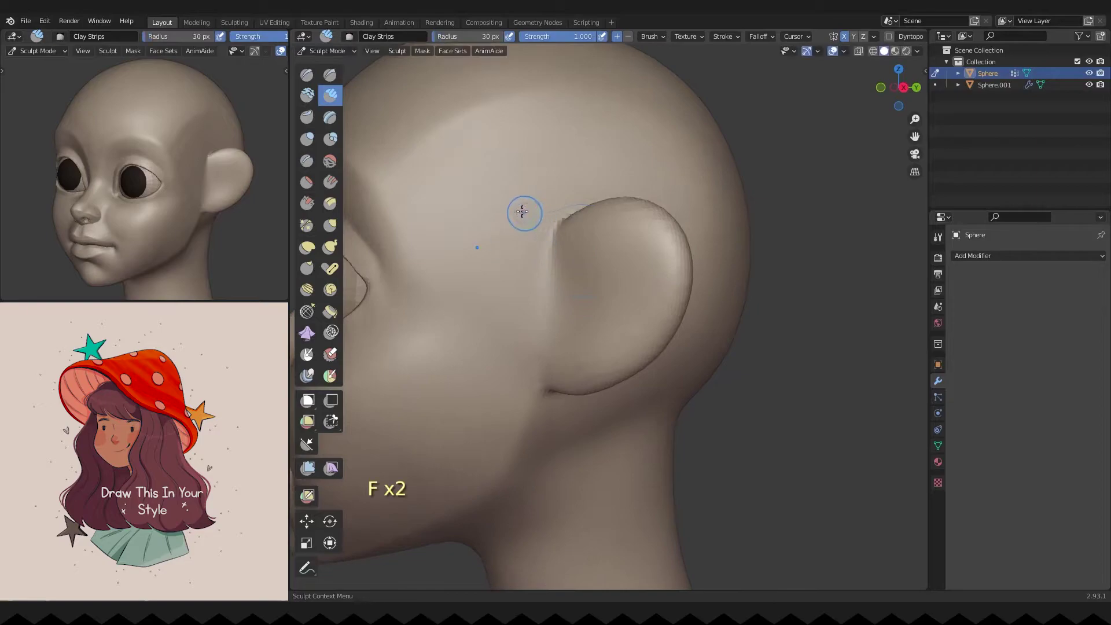
pyautogui.moveTo(579, 248)
pyautogui.keyDown('ctrl'); pyautogui.mouseDown()
pyautogui.moveTo(613, 312)
pyautogui.moveTo(642, 307)
pyautogui.moveTo(614, 324)
pyautogui.mouseUp(); pyautogui.keyUp('ctrl')
pyautogui.press('f')
pyautogui.press('f')
# Step: Trace the inner outline of the ear with the Crease brush at a 28 px radius
pyautogui.moveTo(601, 255)
pyautogui.keyDown('ctrl'); pyautogui.mouseDown()
pyautogui.moveTo(594, 322)
pyautogui.moveTo(573, 301)
pyautogui.mouseUp(); pyautogui.keyUp('ctrl')
pyautogui.press('f')
pyautogui.click(576, 298)
pyautogui.press('f')
pyautogui.click(595, 245)
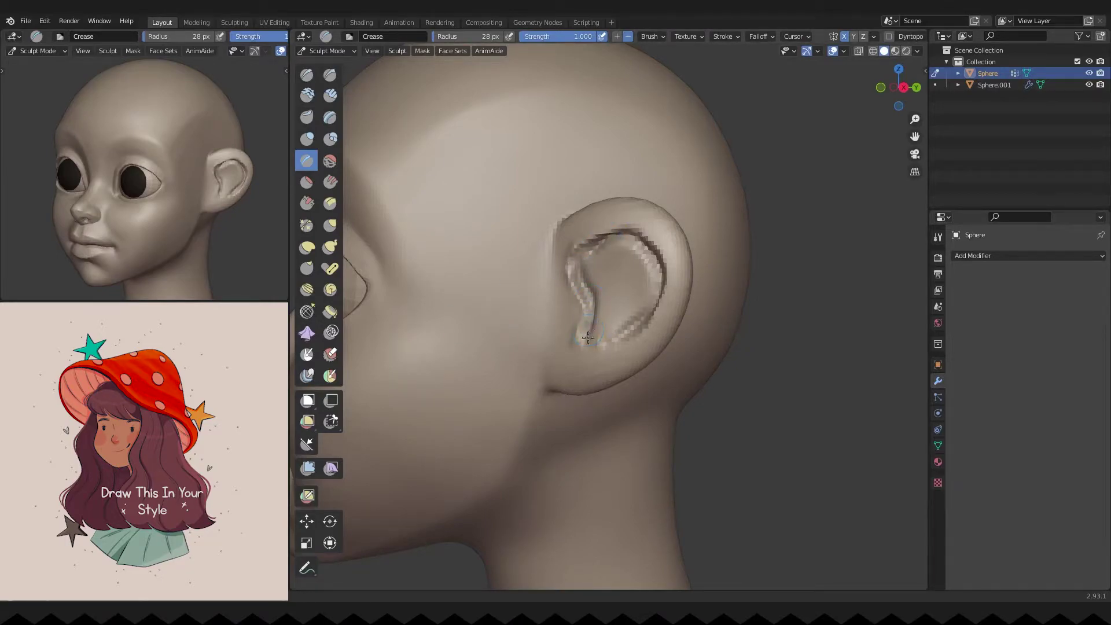
# Step: Hollow out the inside of the ear with Clay Strips at a 56 px radius
pyautogui.press('f')
pyautogui.click(430, 202)
pyautogui.moveTo(430, 202); pyautogui.dragTo(617, 298, button='middle')
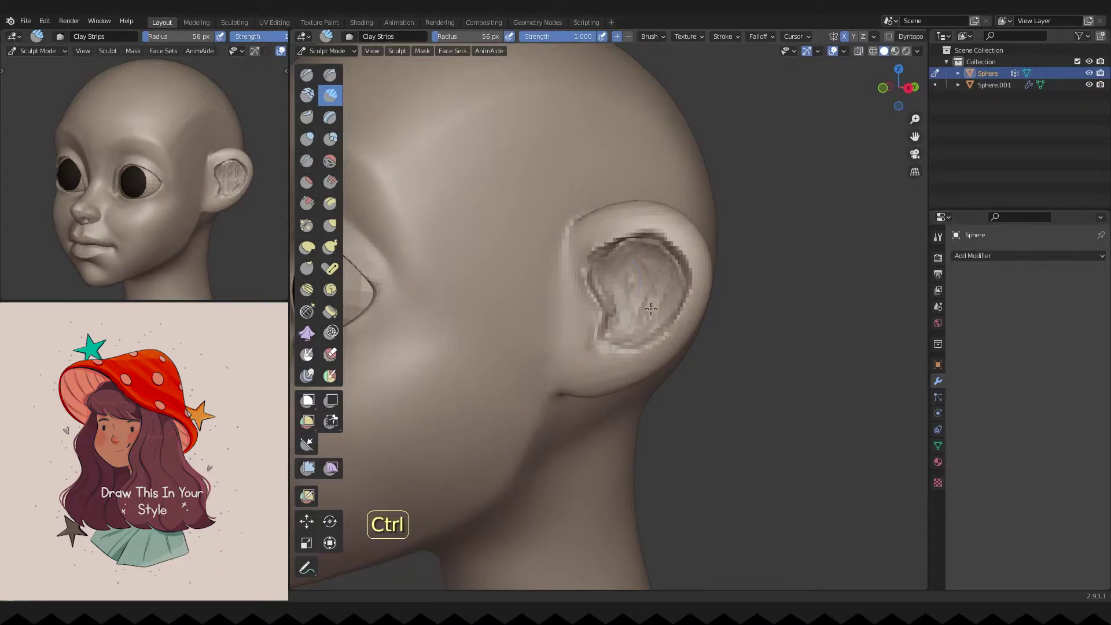
# Step: Reshape the contour of the hollowed ear opening with the Grab brush and smooth its surface
pyautogui.press('g')
pyautogui.press('f')
pyautogui.click(598, 287)
pyautogui.moveTo(680, 290)
pyautogui.mouseDown(button='middle')
pyautogui.moveTo(569, 283)
pyautogui.moveTo(670, 281)
pyautogui.moveTo(612, 355)
pyautogui.moveTo(591, 283)
pyautogui.moveTo(666, 299)
pyautogui.moveTo(608, 239)
pyautogui.mouseUp(button='middle')
pyautogui.press('g')
pyautogui.press('f')
pyautogui.click(583, 288)
pyautogui.scroll(-3, 670, 280)
pyautogui.scroll(5, 591, 283)
pyautogui.press('f')
pyautogui.click(592, 283)
# Step: Sharpen the ear's inner folds and rim with the Crease brush and the Pinch brush at a 27 px radius
pyautogui.click(307, 161)
pyautogui.press('f')
pyautogui.press('f')
pyautogui.press('p')
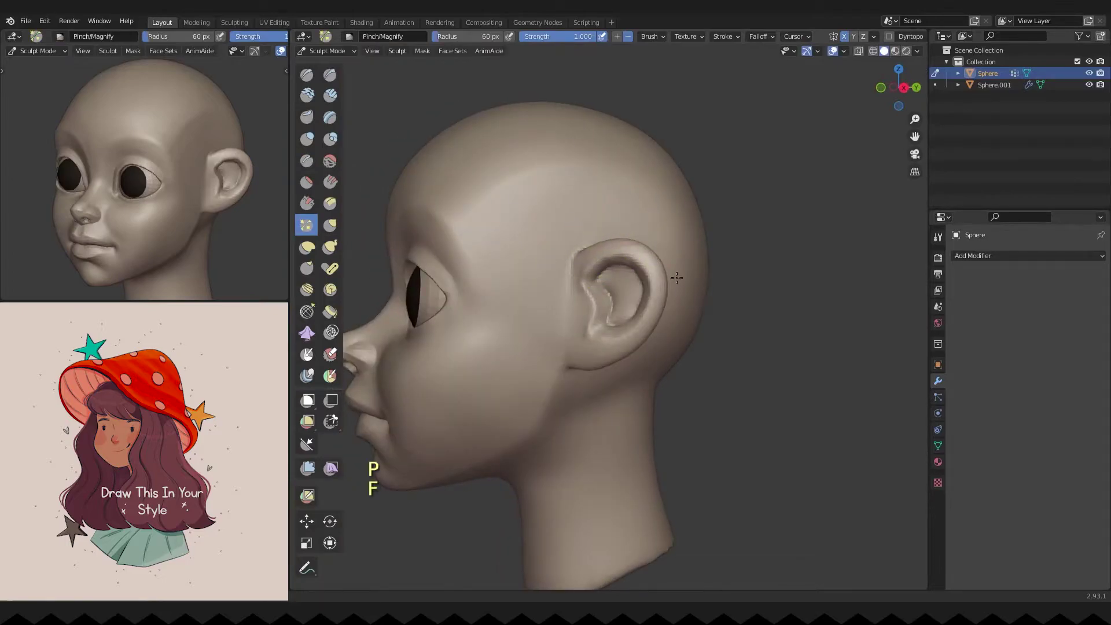
pyautogui.scroll(4, 610, 258)
pyautogui.press('f')
pyautogui.press('f')
pyautogui.click(644, 217)
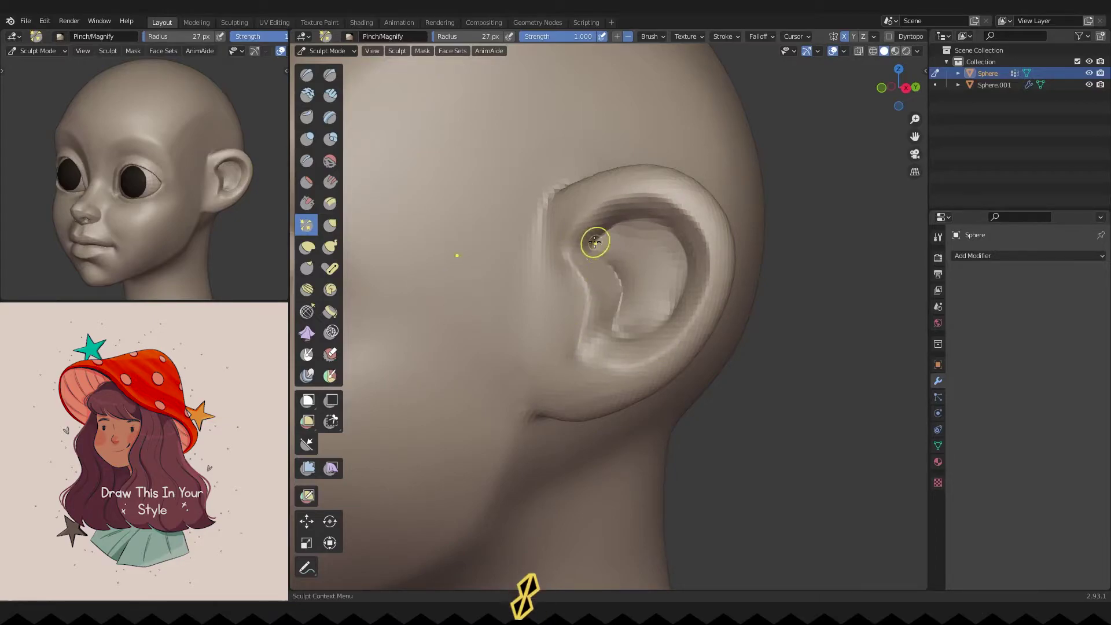
# Step: Reshape the fold inside the ear with Grab at a 32 px radius and smooth the hollow
pyautogui.press('g')
pyautogui.press('f')
pyautogui.hotkey('ctrl', 'z')
pyautogui.press('shift')
pyautogui.moveTo(636, 244)
pyautogui.keyDown('shift'); pyautogui.mouseDown()
pyautogui.moveTo(645, 278)
pyautogui.moveTo(668, 270)
pyautogui.moveTo(636, 263)
pyautogui.moveTo(651, 324)
pyautogui.mouseUp(); pyautogui.keyUp('shift')
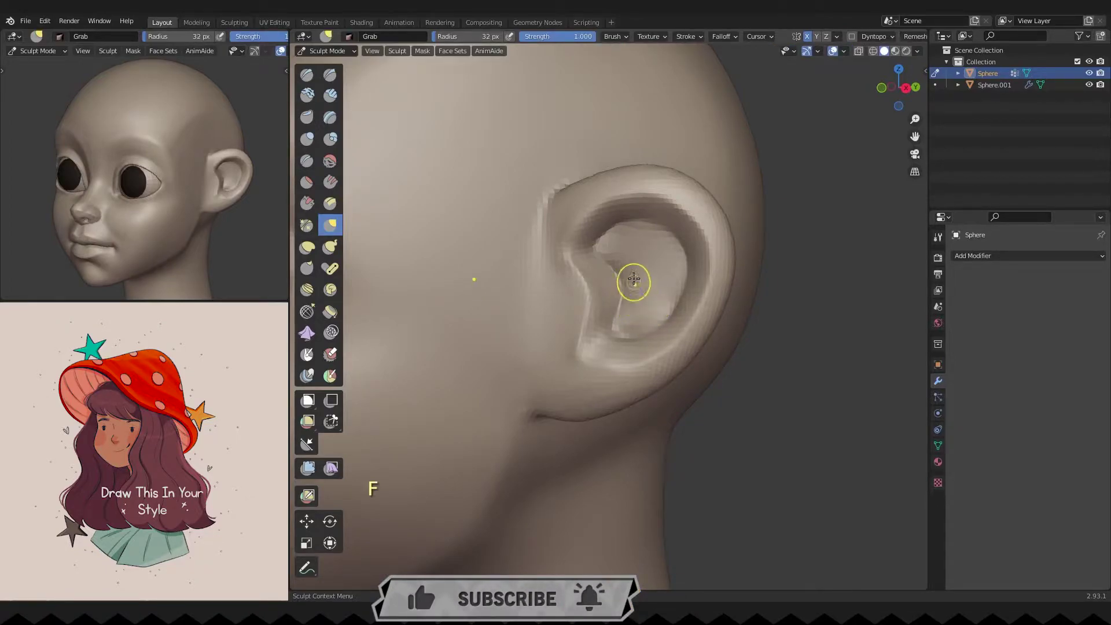
pyautogui.press('shift')
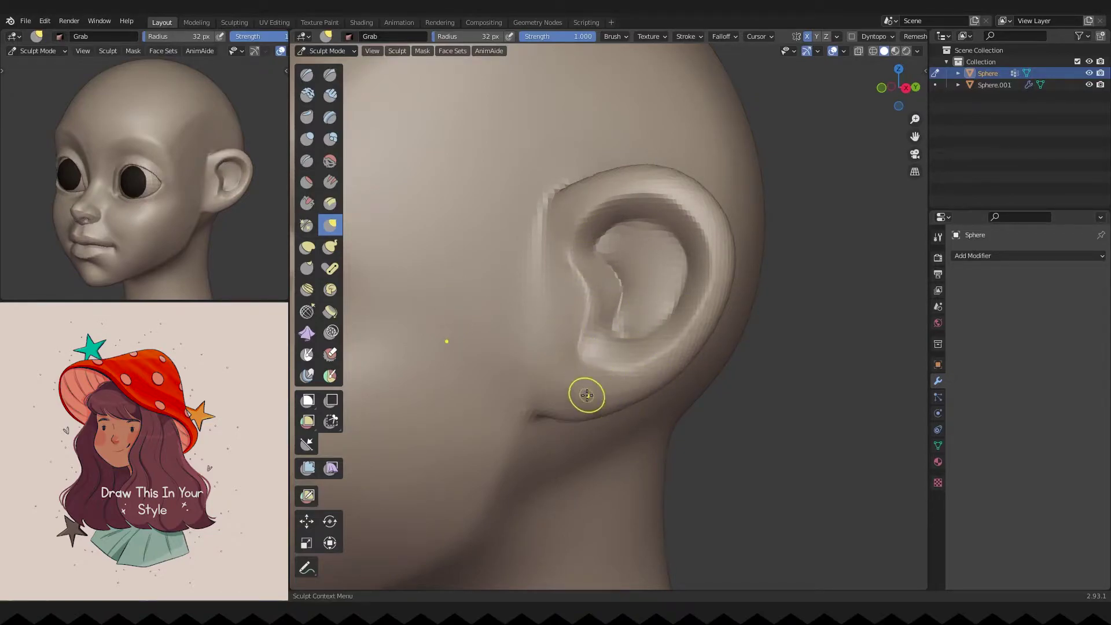
# Step: Pull the earlobe down with Grab at a 76 px radius while the rest of the ear is temporarily masked
pyautogui.keyDown('ctrl'); pyautogui.keyDown('shift'); pyautogui.moveTo(521, 217); pyautogui.dragTo(431, 217); pyautogui.keyUp('shift'); pyautogui.keyUp('ctrl')
pyautogui.press('g')
pyautogui.press('f')
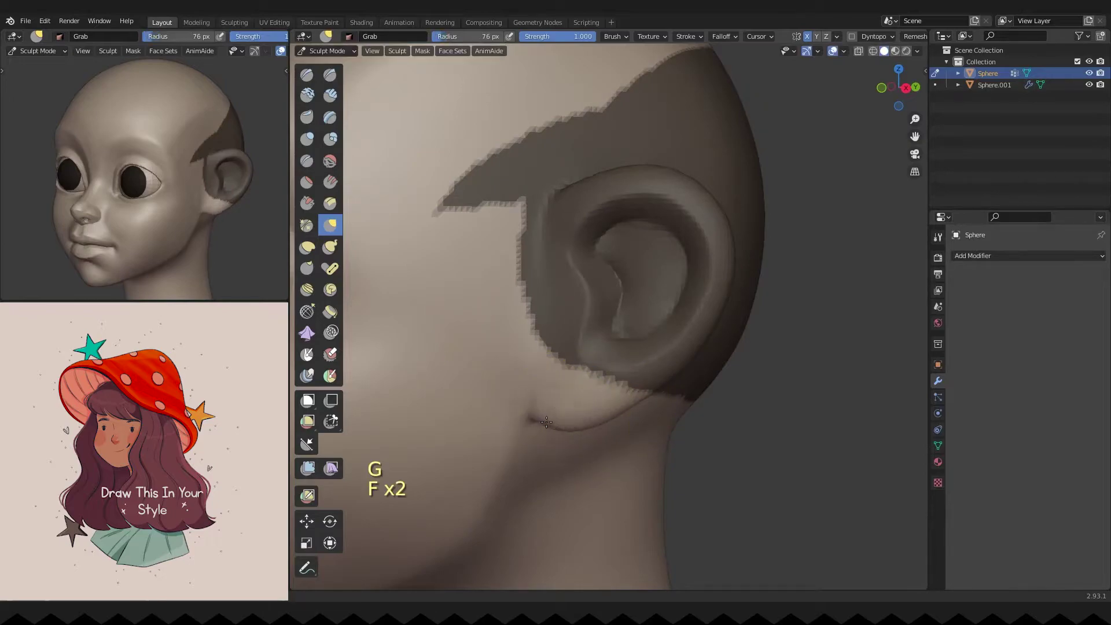
pyautogui.hotkey('alt', 'm')
# Step: Refine the ear's outline and front edge from an angled view with Grab, ending at a 43 px radius
pyautogui.scroll(-5, 600, 423)
pyautogui.scroll(1, 579, 330)
pyautogui.press('f')
pyautogui.press('f')
pyautogui.press('f')
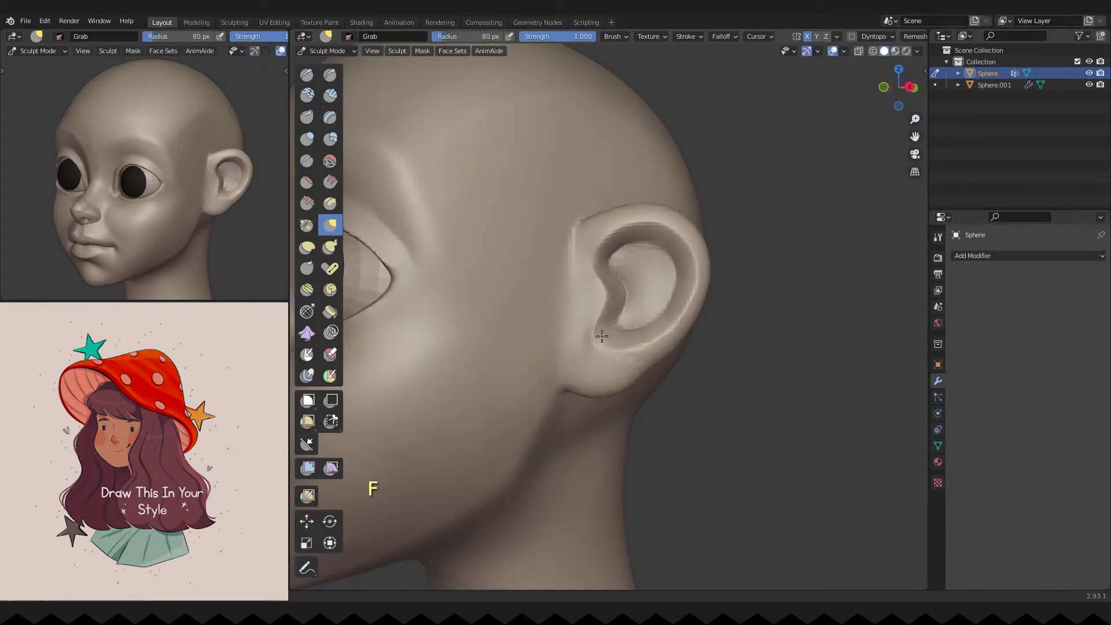
pyautogui.press('f')
pyautogui.press('f')
pyautogui.press('f')
pyautogui.keyDown('ctrl'); pyautogui.moveTo(565, 298); pyautogui.dragTo(597, 325, button='middle'); pyautogui.keyUp('ctrl')
pyautogui.press('f')
pyautogui.click(598, 325)
# Step: Mask the whole head except the ears by inverting a lasso mask, and soften the mask edge
pyautogui.press('`')
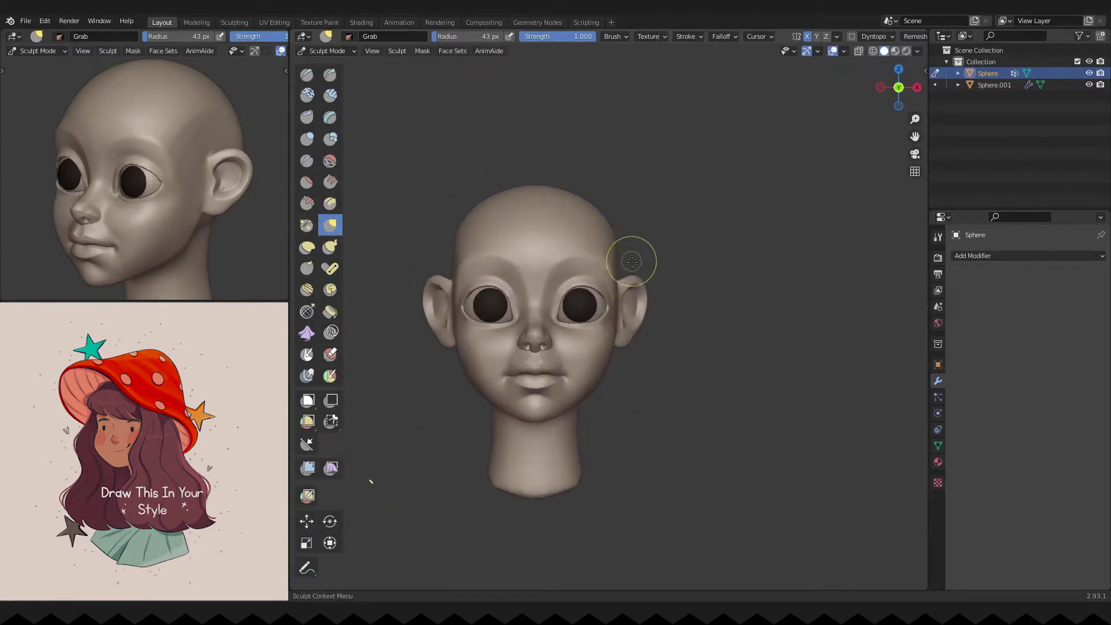
pyautogui.press('`')
pyautogui.moveTo(592, 266)
pyautogui.keyDown('ctrl'); pyautogui.keyDown('shift'); pyautogui.mouseDown()
pyautogui.moveTo(562, 335)
pyautogui.moveTo(648, 300)
pyautogui.mouseUp(); pyautogui.keyUp('shift'); pyautogui.keyUp('ctrl')
pyautogui.moveTo(647, 300); pyautogui.dragTo(583, 220, button='middle')
pyautogui.hotkey('ctrl', 'i')
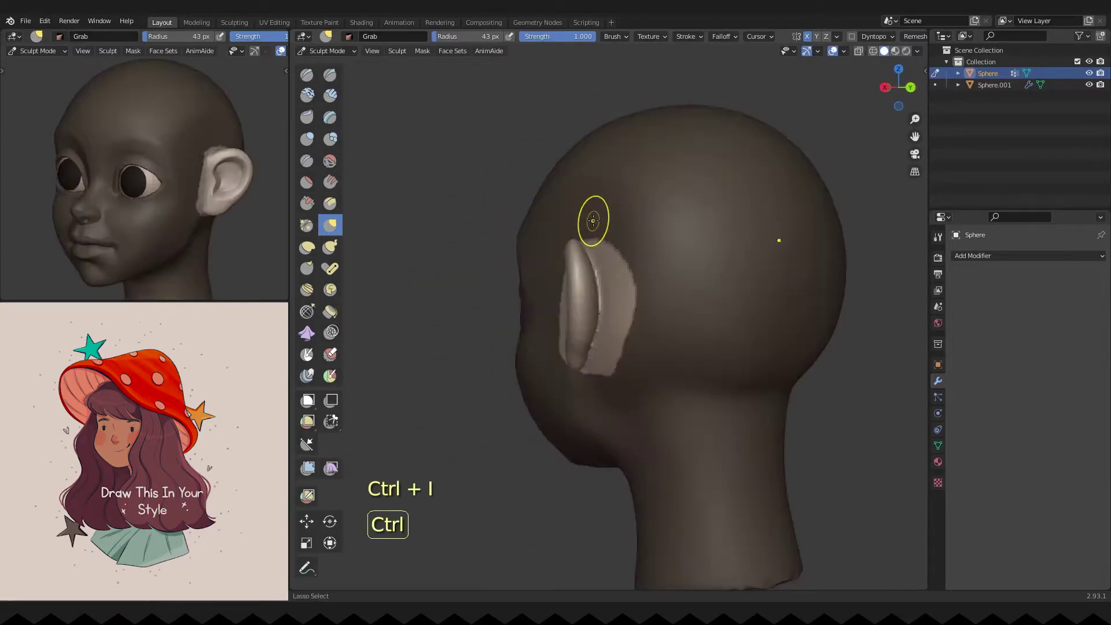
pyautogui.keyDown('ctrl'); pyautogui.keyDown('shift'); pyautogui.moveTo(594, 351); pyautogui.dragTo(594, 353); pyautogui.keyUp('shift'); pyautogui.keyUp('ctrl')
pyautogui.moveTo(593, 353); pyautogui.dragTo(524, 273, button='middle')
pyautogui.hotkey('ctrl', 'z')
pyautogui.click(423, 51)
pyautogui.click(442, 123)
pyautogui.moveTo(443, 123); pyautogui.dragTo(559, 297, button='middle')
# Step: Reposition and reshape the unmasked ears with the Grab brush from the side, and clear the mask
pyautogui.press('`')
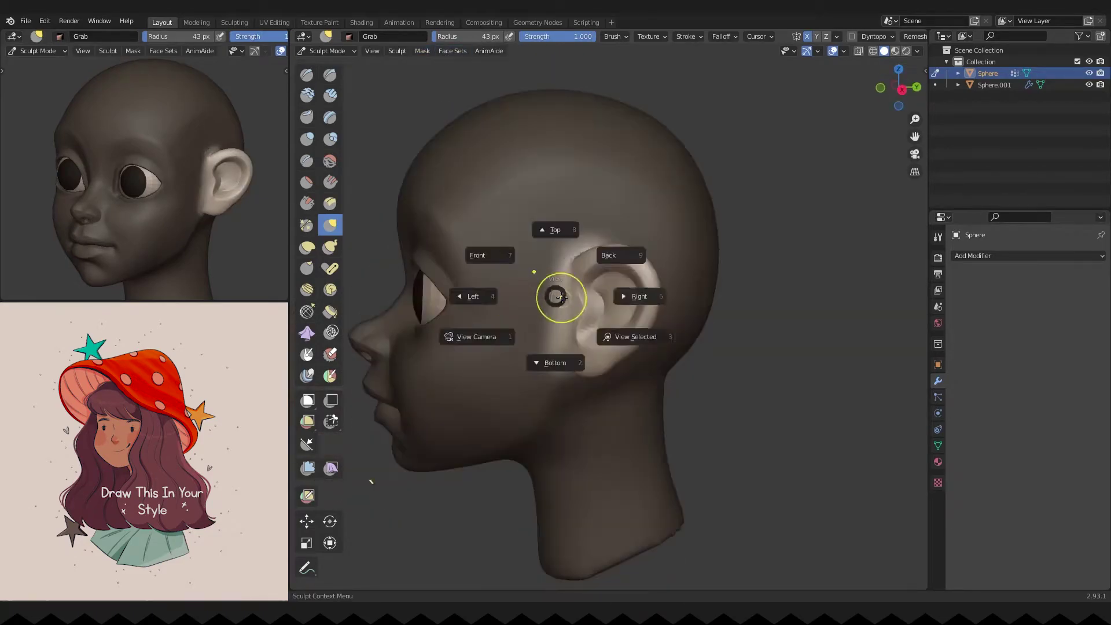
pyautogui.press('g')
pyautogui.press('f')
pyautogui.press('f')
pyautogui.press('f')
pyautogui.press('f')
pyautogui.click(512, 247)
pyautogui.press('f')
pyautogui.click(617, 352)
pyautogui.moveTo(625, 348)
pyautogui.mouseDown(button='middle')
pyautogui.moveTo(697, 257)
pyautogui.moveTo(620, 303)
pyautogui.mouseUp(button='middle')
pyautogui.press('f')
pyautogui.click(677, 277)
pyautogui.hotkey('alt', 'm')
# Step: Adjust the neck base and the crown of the head with Grab at radii of 73 and 149 px
pyautogui.scroll(2, 692, 158)
pyautogui.moveTo(650, 377); pyautogui.dragTo(609, 388, button='middle')
pyautogui.scroll(3, 609, 387)
pyautogui.press('KP_1')
pyautogui.scroll(-3, 655, 369)
pyautogui.press('g')
pyautogui.press('f')
pyautogui.press('f')
pyautogui.press('f')
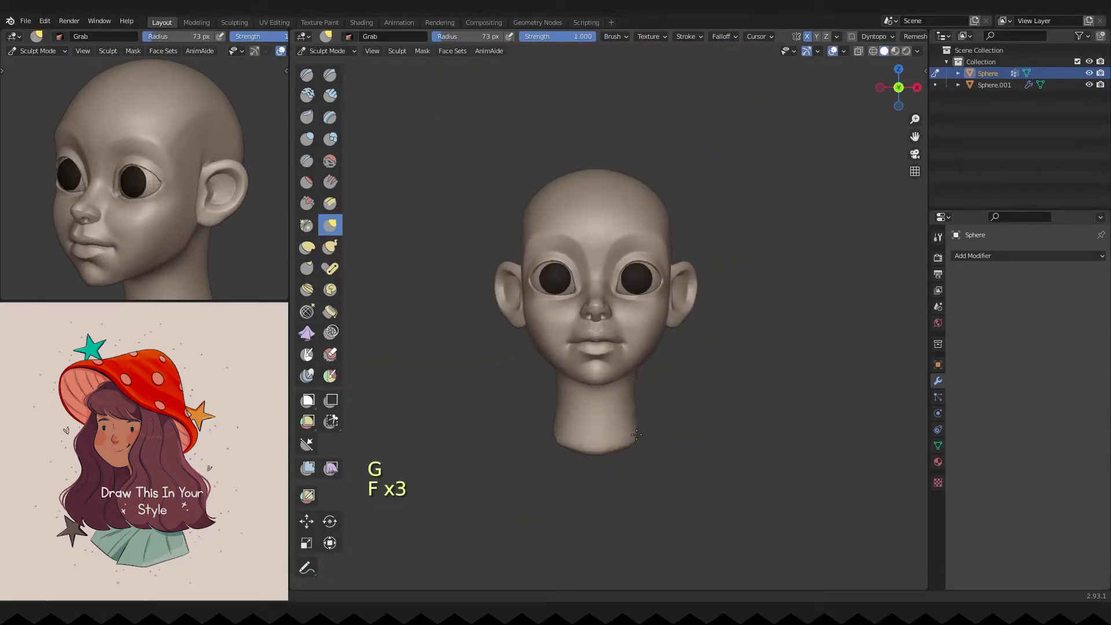
pyautogui.press('g')
pyautogui.moveTo(614, 167); pyautogui.dragTo(608, 182, button='middle')
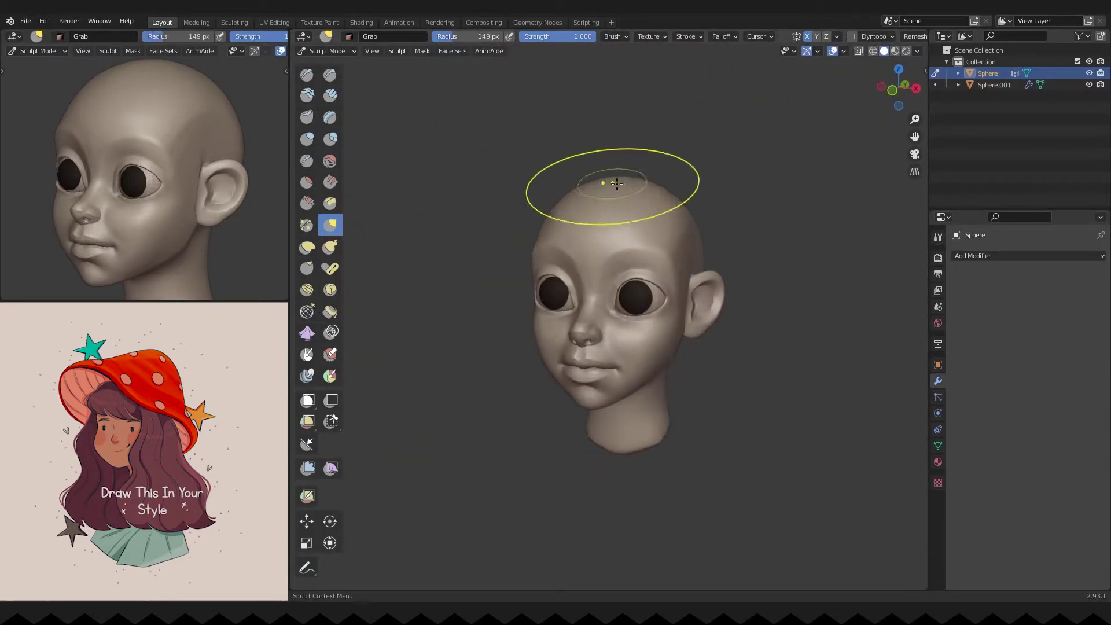
# Step: Build up the forehead and crown with Clay Strips at a 163 px radius and smooth the strokes
pyautogui.click(329, 95)
pyautogui.press('f')
pyautogui.scroll(2, 651, 256)
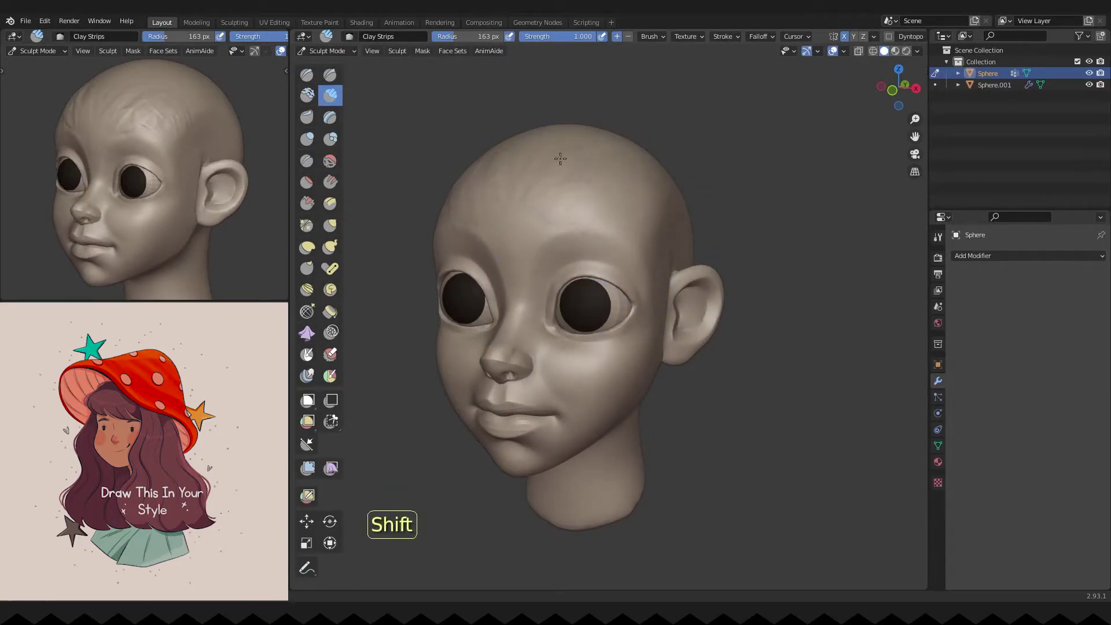
pyautogui.scroll(-2, 563, 193)
pyautogui.press('f')
pyautogui.scroll(3, 578, 261)
pyautogui.press('f')
# Step: Adjust the face and head shape with the Grab brush, turning the secondary view to face the head frontally
pyautogui.press('g')
pyautogui.press('f')
pyautogui.press('f')
pyautogui.press('f')
pyautogui.press('f')
pyautogui.moveTo(627, 310); pyautogui.dragTo(608, 310, button='middle')
pyautogui.moveTo(215, 190); pyautogui.dragTo(173, 191, button='middle')
pyautogui.scroll(2, 173, 191)
pyautogui.press('f')
pyautogui.click(248, 232)
# Step: Lasso-mask the cheek and jaw in front of the ear and work the ear's front edge with a 39 px brush
pyautogui.moveTo(665, 243); pyautogui.dragTo(703, 230, button='middle')
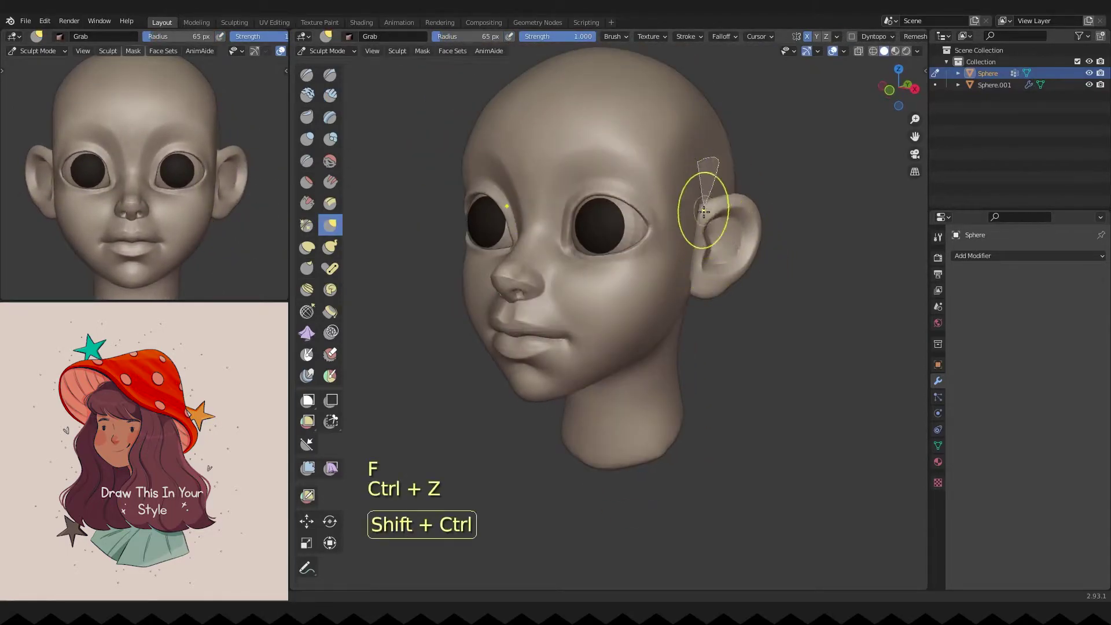
pyautogui.keyDown('ctrl'); pyautogui.keyDown('shift'); pyautogui.moveTo(704, 207); pyautogui.dragTo(711, 216); pyautogui.keyUp('shift'); pyautogui.keyUp('ctrl')
pyautogui.moveTo(712, 216); pyautogui.dragTo(753, 253, button='middle')
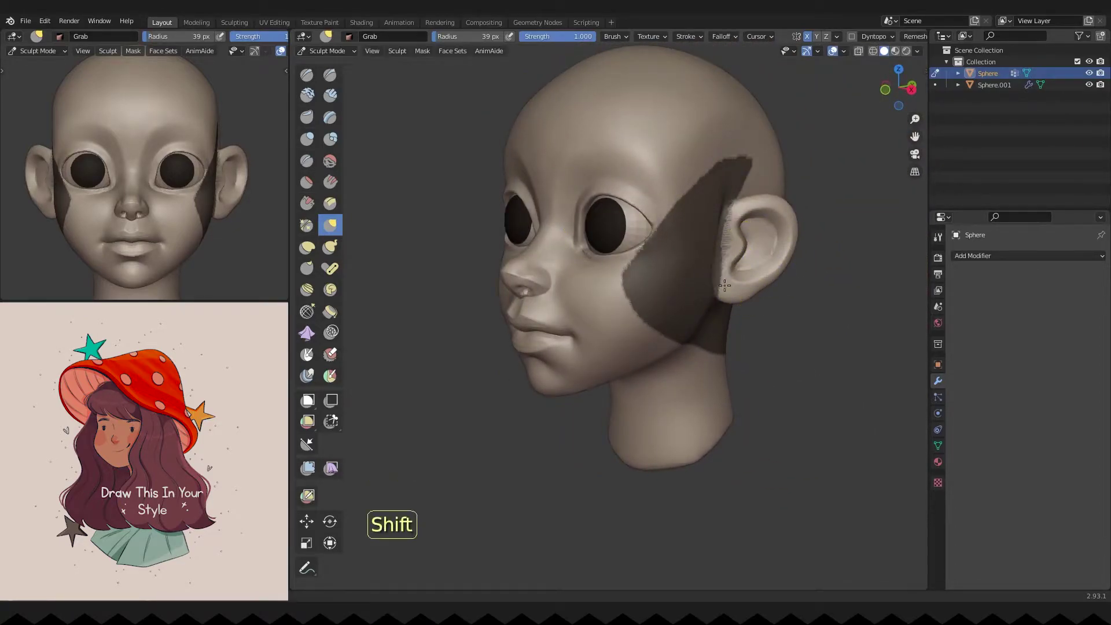
# Step: Try to reshape the back of the ear with Grab at a 65 px radius
pyautogui.moveTo(777, 294); pyautogui.dragTo(625, 254, button='middle')
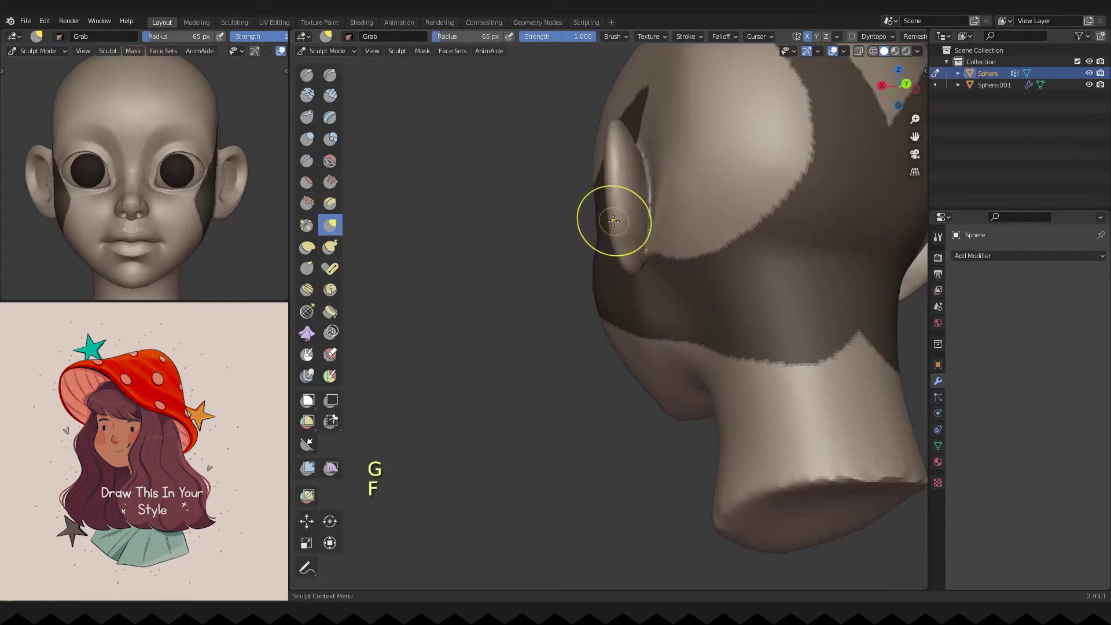
pyautogui.hotkey('ctrl', 'z')
pyautogui.hotkey('ctrl', 'z')
# Step: Crease the edges of the ear at a 29 px radius and clear the cheek mask
pyautogui.moveTo(635, 213)
pyautogui.mouseDown(button='middle')
pyautogui.moveTo(616, 192)
pyautogui.moveTo(647, 239)
pyautogui.moveTo(613, 232)
pyautogui.moveTo(585, 202)
pyautogui.mouseUp(button='middle')
pyautogui.scroll(3, 616, 192)
pyautogui.hotkey('shift', 'c')
pyautogui.press('f')
pyautogui.click(616, 191)
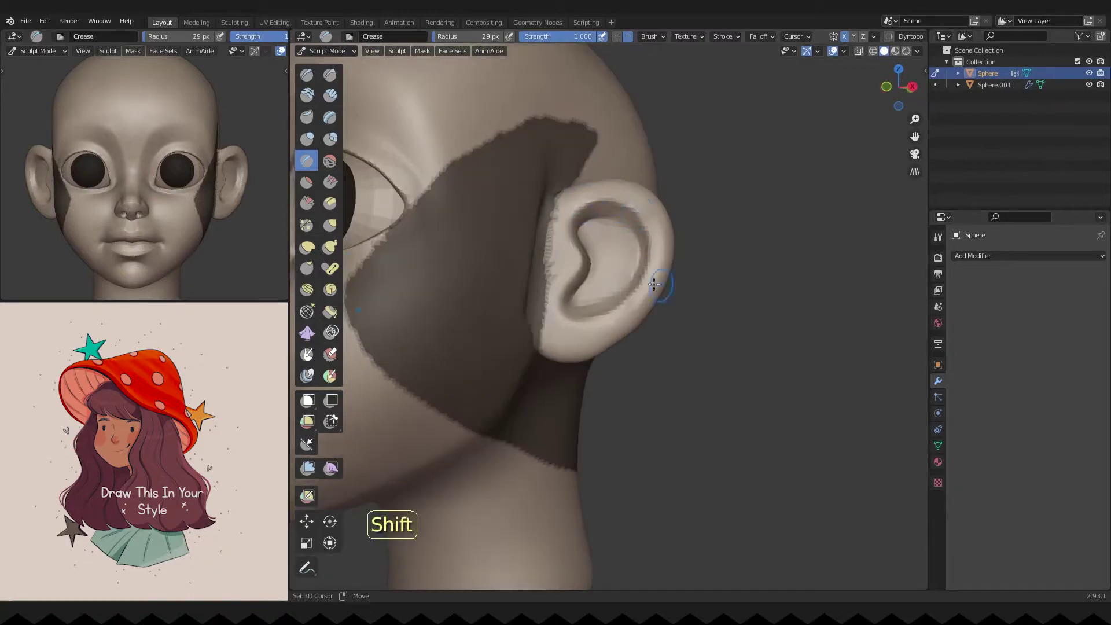
pyautogui.hotkey('shift', 'c')
pyautogui.hotkey('alt', 'm')
# Step: Adjust the ears and the outline of the face with the Grab brush from the front
pyautogui.scroll(3, 562, 331)
pyautogui.moveTo(561, 331)
pyautogui.mouseDown(button='middle')
pyautogui.moveTo(685, 273)
pyautogui.moveTo(694, 203)
pyautogui.moveTo(681, 269)
pyautogui.moveTo(650, 203)
pyautogui.moveTo(596, 268)
pyautogui.mouseUp(button='middle')
pyautogui.press('g')
pyautogui.scroll(-3, 699, 252)
pyautogui.press('f')
pyautogui.scroll(-2, 682, 269)
pyautogui.press('f')
pyautogui.click(663, 224)
pyautogui.scroll(3, 596, 268)
# Step: Refine the mouth and its corners from the front with Grab at radii of 71 and 53 px
pyautogui.press('f')
pyautogui.press('f')
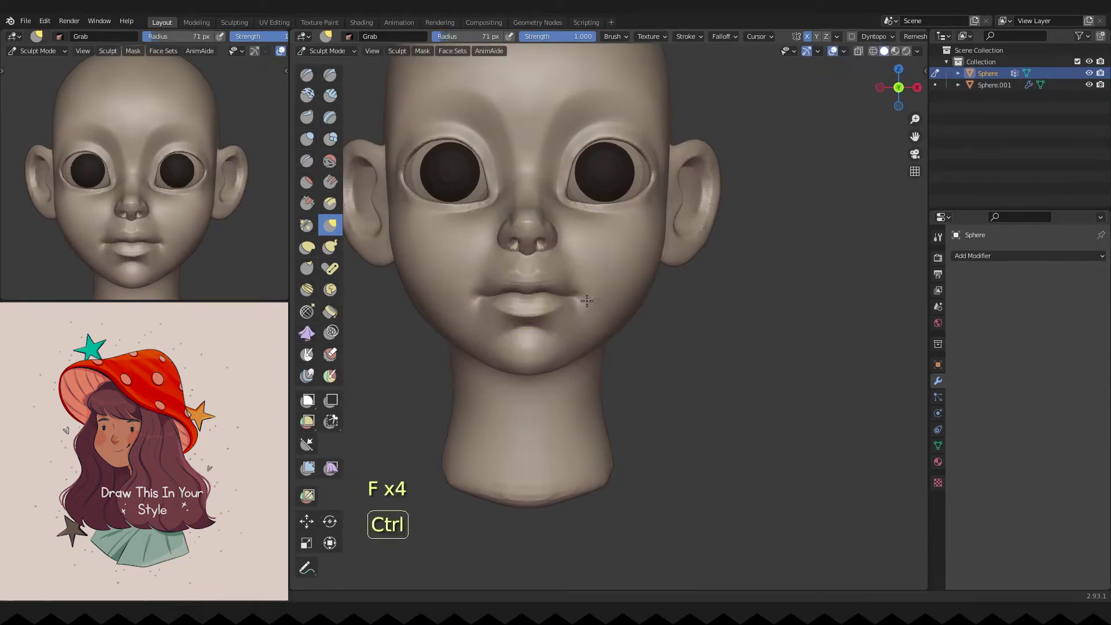
pyautogui.scroll(2, 578, 305)
pyautogui.press('f')
pyautogui.click(539, 317)
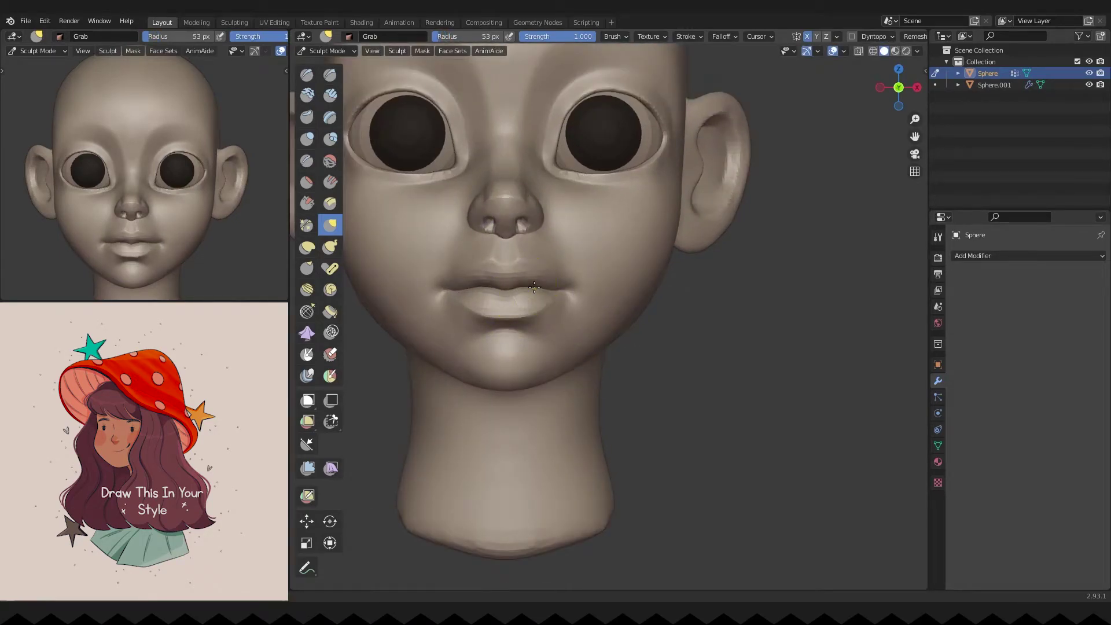
# Step: Refine the contours of the face from angled views with the Grab brush at varying radii
pyautogui.scroll(-3, 512, 292)
pyautogui.moveTo(640, 327); pyautogui.dragTo(595, 243, button='middle')
pyautogui.press('f')
pyautogui.press('f')
pyautogui.press('f')
pyautogui.click(566, 192)
pyautogui.scroll(2, 566, 193)
pyautogui.press('f')
pyautogui.press('f')
pyautogui.press('f')
pyautogui.click(608, 209)
# Step: Sculpt the jaw area below the ear with Clay Strips at a 47 px radius and smooth it
pyautogui.scroll(-4, 533, 280)
pyautogui.scroll(2, 541, 472)
pyautogui.keyDown('ctrl'); pyautogui.moveTo(599, 386); pyautogui.dragTo(665, 359, button='middle'); pyautogui.keyUp('ctrl')
pyautogui.scroll(2, 699, 327)
pyautogui.moveTo(699, 327)
pyautogui.mouseDown(button='middle')
pyautogui.moveTo(719, 293)
pyautogui.moveTo(641, 280)
pyautogui.mouseUp(button='middle')
pyautogui.press('d')
pyautogui.press('f')
pyautogui.press('f')
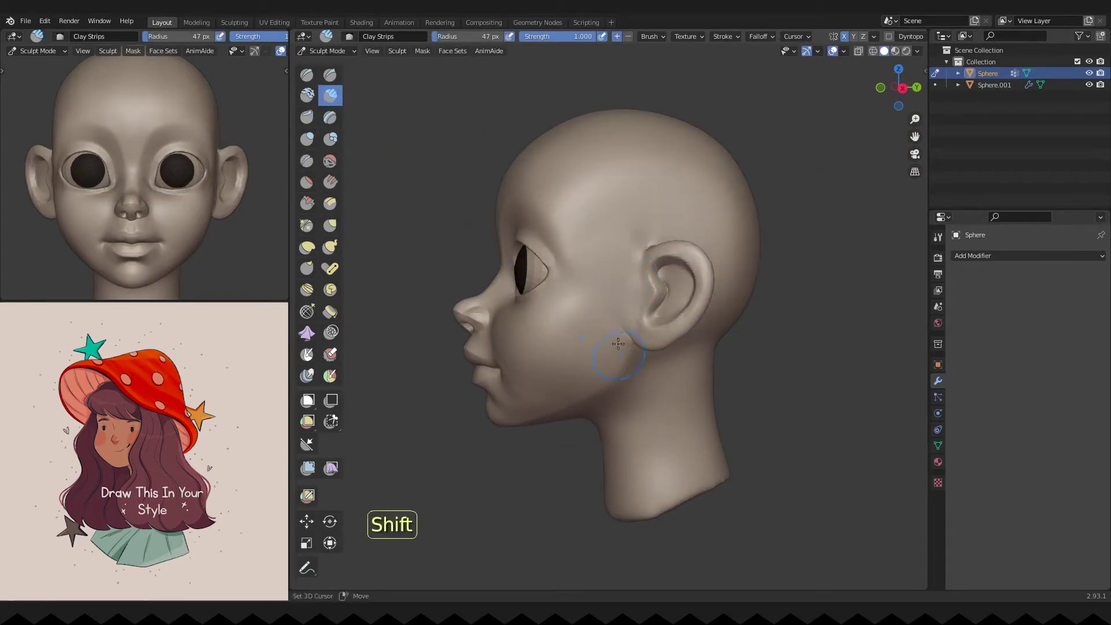
# Step: Adjust the cheeks and jawline with Grab at a 139 px radius, viewing the face from slightly above
pyautogui.moveTo(621, 361); pyautogui.dragTo(637, 324, button='middle')
pyautogui.scroll(4, 636, 324)
pyautogui.press('g')
pyautogui.press('f')
pyautogui.press('f')
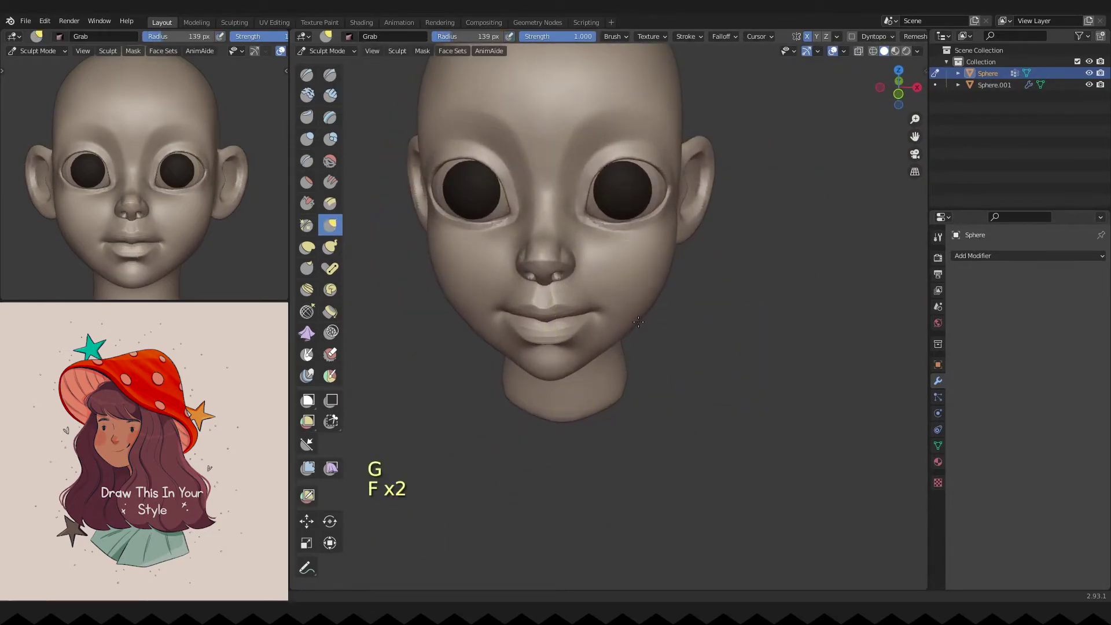
# Step: Reshape the lips from above and below with Grab at radii of 54 and 52 px
pyautogui.keyDown('ctrl'); pyautogui.moveTo(546, 379); pyautogui.dragTo(576, 322, button='middle'); pyautogui.keyUp('ctrl')
pyautogui.press('f')
pyautogui.press('f')
pyautogui.press('f')
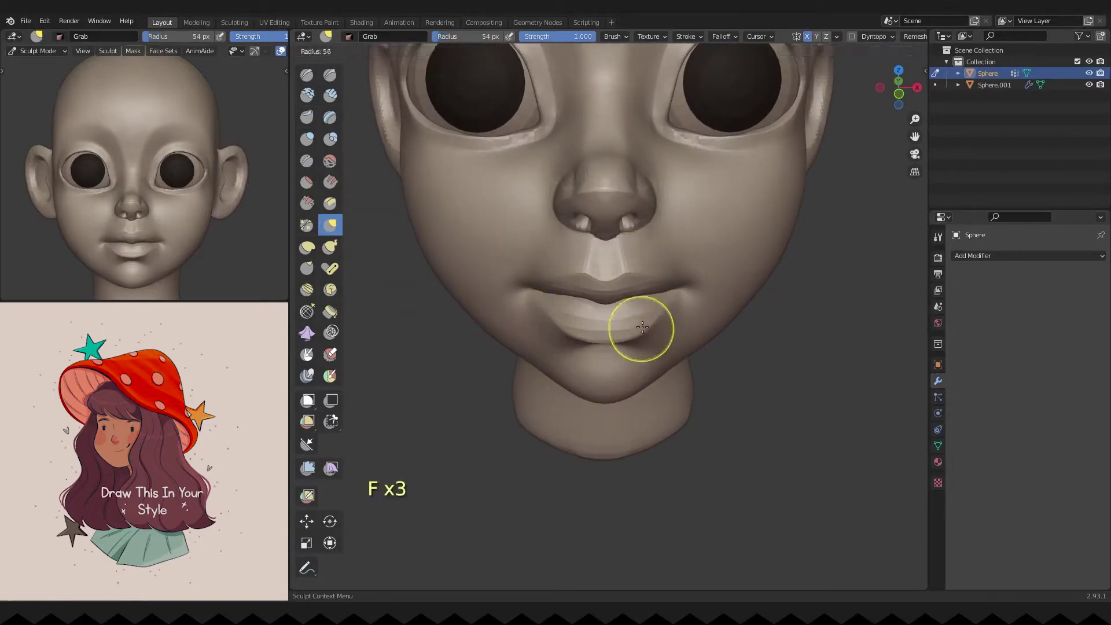
pyautogui.keyDown('ctrl'); pyautogui.moveTo(636, 373); pyautogui.dragTo(650, 302, button='middle'); pyautogui.keyUp('ctrl')
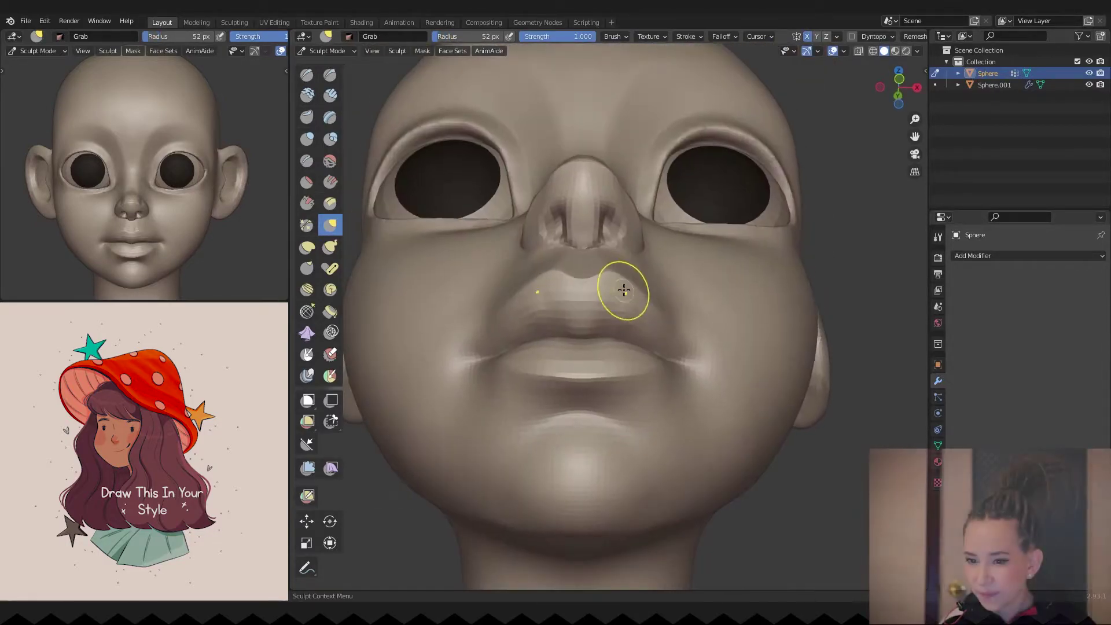
# Step: Reshape the lips and the base of the nose from below with Clay Strips and Grab at a 58 px radius
pyautogui.press('g')
pyautogui.press('f')
pyautogui.moveTo(620, 292)
pyautogui.mouseDown(button='middle')
pyautogui.moveTo(633, 312)
pyautogui.moveTo(586, 350)
pyautogui.moveTo(637, 318)
pyautogui.moveTo(596, 327)
pyautogui.moveTo(589, 309)
pyautogui.moveTo(528, 293)
pyautogui.moveTo(555, 271)
pyautogui.moveTo(587, 193)
pyautogui.mouseUp(button='middle')
pyautogui.press('c')
pyautogui.press('f')
pyautogui.click(633, 347)
pyautogui.press('g')
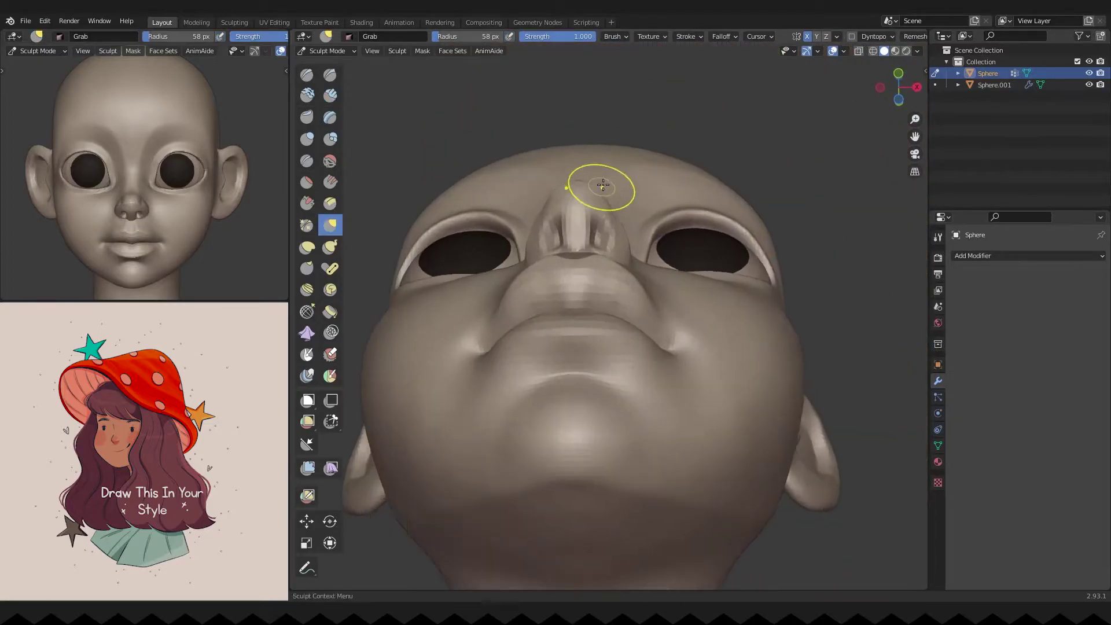
# Step: Adjust the nose from below and the mouth area from the front with Grab, raising the radius to 74 px
pyautogui.press('f')
pyautogui.click(599, 191)
pyautogui.moveTo(637, 263)
pyautogui.mouseDown(button='middle')
pyautogui.moveTo(620, 365)
pyautogui.moveTo(620, 347)
pyautogui.mouseUp(button='middle')
pyautogui.scroll(4, 543, 359)
pyautogui.press('f')
pyautogui.click(543, 360)
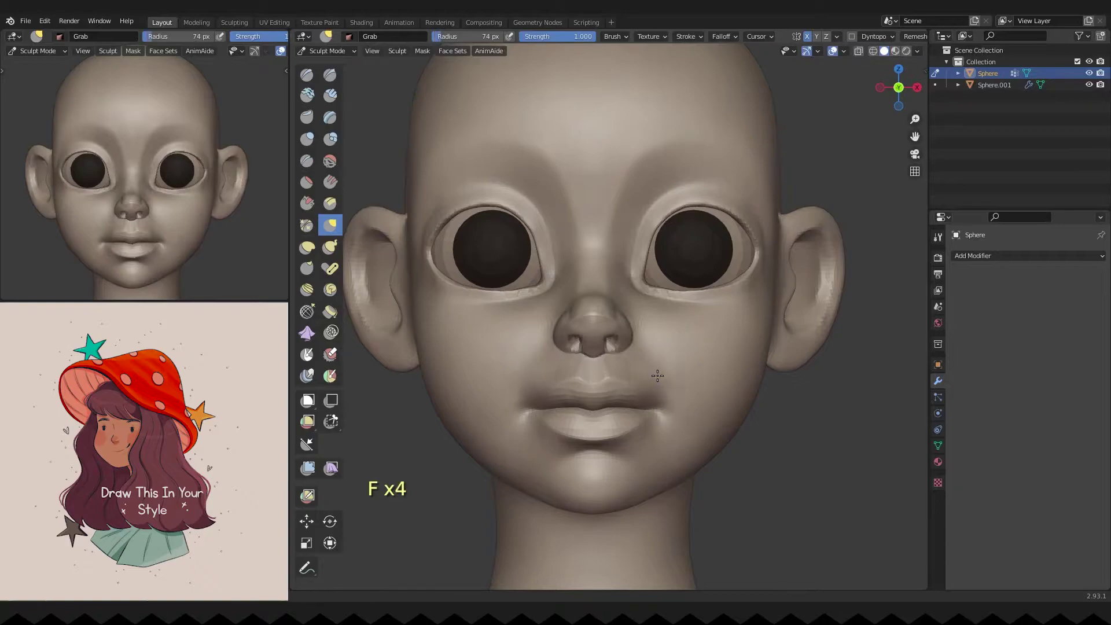
# Step: Try further Grab strokes on the lower face at a larger radius and undo the last two changes
pyautogui.moveTo(654, 376)
pyautogui.keyDown('ctrl'); pyautogui.mouseDown(button='middle')
pyautogui.moveTo(642, 336)
pyautogui.moveTo(640, 389)
pyautogui.moveTo(640, 342)
pyautogui.mouseUp(button='middle'); pyautogui.keyUp('ctrl')
pyautogui.press('g')
pyautogui.press('f')
pyautogui.click(649, 385)
pyautogui.press('f')
pyautogui.hotkey('ctrl', 'z')
pyautogui.hotkey('ctrl', 'z')
# Step: Lasso-mask the cheeks on both sides and invert the mask to protect the rest of the head
pyautogui.moveTo(607, 360)
pyautogui.keyDown('ctrl'); pyautogui.keyDown('shift'); pyautogui.mouseDown()
pyautogui.moveTo(734, 496)
pyautogui.moveTo(620, 340)
pyautogui.mouseUp(); pyautogui.keyUp('shift'); pyautogui.keyUp('ctrl')
pyautogui.hotkey('ctrl', 'z')
pyautogui.click(423, 51)
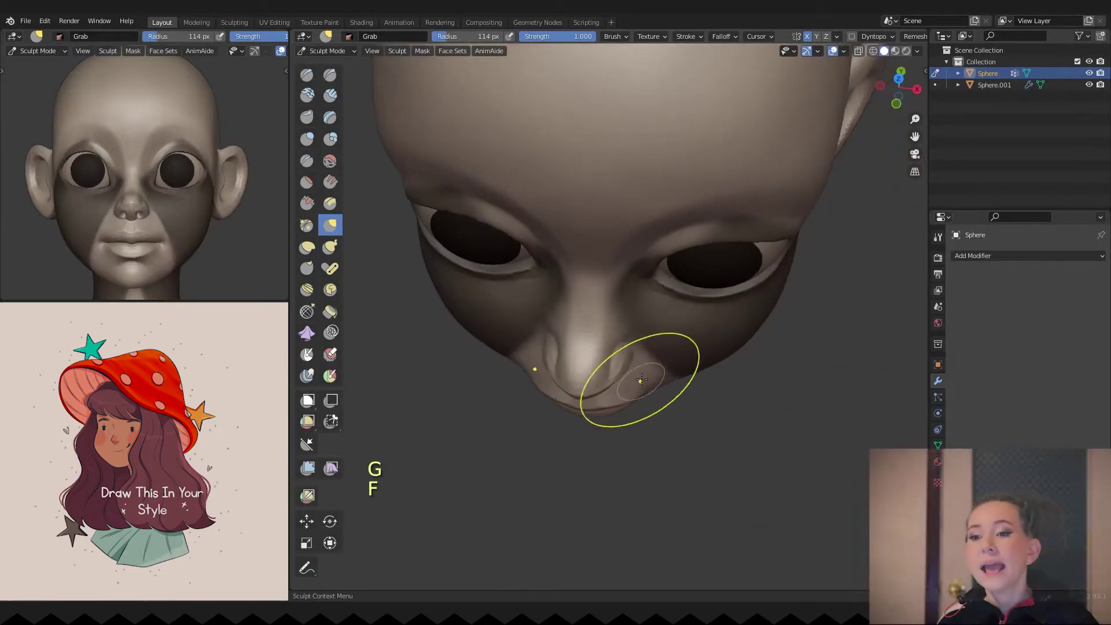
pyautogui.moveTo(640, 367); pyautogui.dragTo(657, 418, button='middle')
pyautogui.scroll(-3, 657, 417)
pyautogui.moveTo(619, 372); pyautogui.dragTo(642, 347, button='middle')
pyautogui.hotkey('ctrl', 'i')
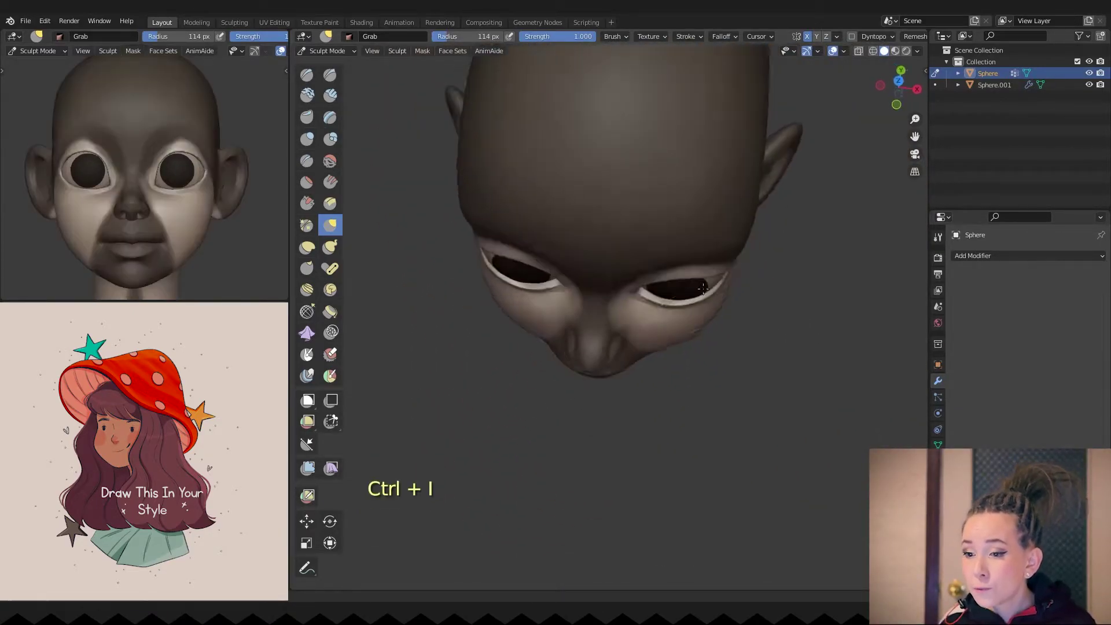
# Step: Reshape the unmasked cheeks from above and from the side with Grab at a 166 px radius, and clear the mask
pyautogui.press('g')
pyautogui.press('f')
pyautogui.click(733, 335)
pyautogui.moveTo(733, 334); pyautogui.dragTo(706, 422, button='middle')
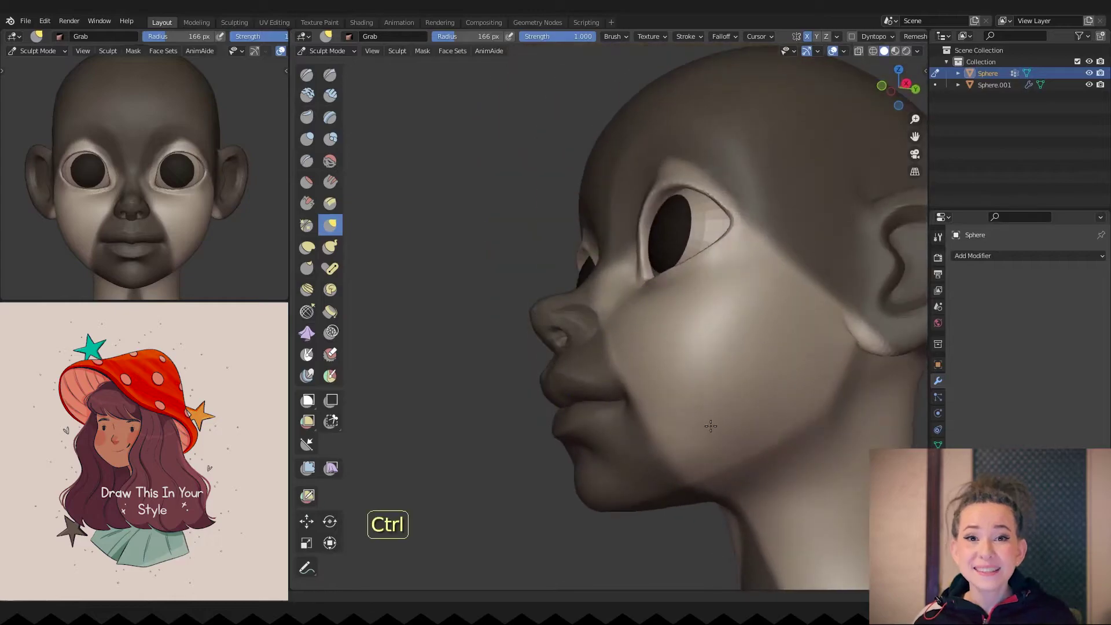
pyautogui.scroll(2, 702, 410)
pyautogui.moveTo(144, 214); pyautogui.dragTo(173, 200, button='middle')
pyautogui.moveTo(637, 348)
pyautogui.keyDown('ctrl'); pyautogui.mouseDown(button='middle')
pyautogui.moveTo(637, 382)
pyautogui.moveTo(595, 344)
pyautogui.moveTo(642, 397)
pyautogui.moveTo(625, 441)
pyautogui.moveTo(566, 438)
pyautogui.mouseUp(button='middle'); pyautogui.keyUp('ctrl')
pyautogui.hotkey('alt', 'm')
# Step: Refine the lower face with the Grab and Inflate/Deflate brushes, adapting the brush radius to each area
pyautogui.press('f')
pyautogui.press('f')
pyautogui.click(585, 364)
pyautogui.scroll(3, 645, 367)
pyautogui.press('i')
pyautogui.press('f')
pyautogui.press('f')
pyautogui.click(586, 494)
pyautogui.moveTo(586, 494)
pyautogui.mouseDown(button='middle')
pyautogui.moveTo(578, 397)
pyautogui.moveTo(571, 509)
pyautogui.moveTo(579, 463)
pyautogui.mouseUp(button='middle')
# Step: Adjust the overall face contours from the front with Grab, ending at a 110 px radius
pyautogui.press('g')
pyautogui.press('f')
pyautogui.click(610, 303)
pyautogui.moveTo(610, 303)
pyautogui.mouseDown(button='middle')
pyautogui.moveTo(631, 393)
pyautogui.moveTo(654, 348)
pyautogui.moveTo(636, 405)
pyautogui.moveTo(626, 316)
pyautogui.mouseUp(button='middle')
pyautogui.press('f')
pyautogui.click(654, 347)
pyautogui.scroll(2, 748, 346)
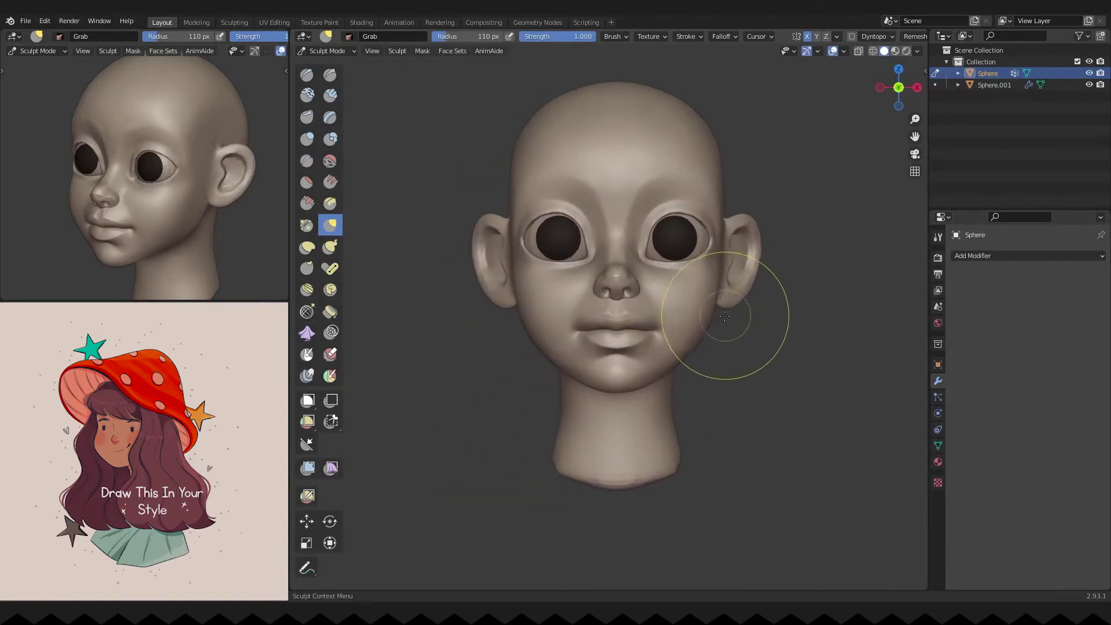
# Step: Refine the chin and the underside of the jaw in profile with Grab at an 88 px radius
pyautogui.moveTo(729, 314); pyautogui.dragTo(669, 327, button='middle')
pyautogui.scroll(2, 670, 328)
pyautogui.scroll(1, 564, 427)
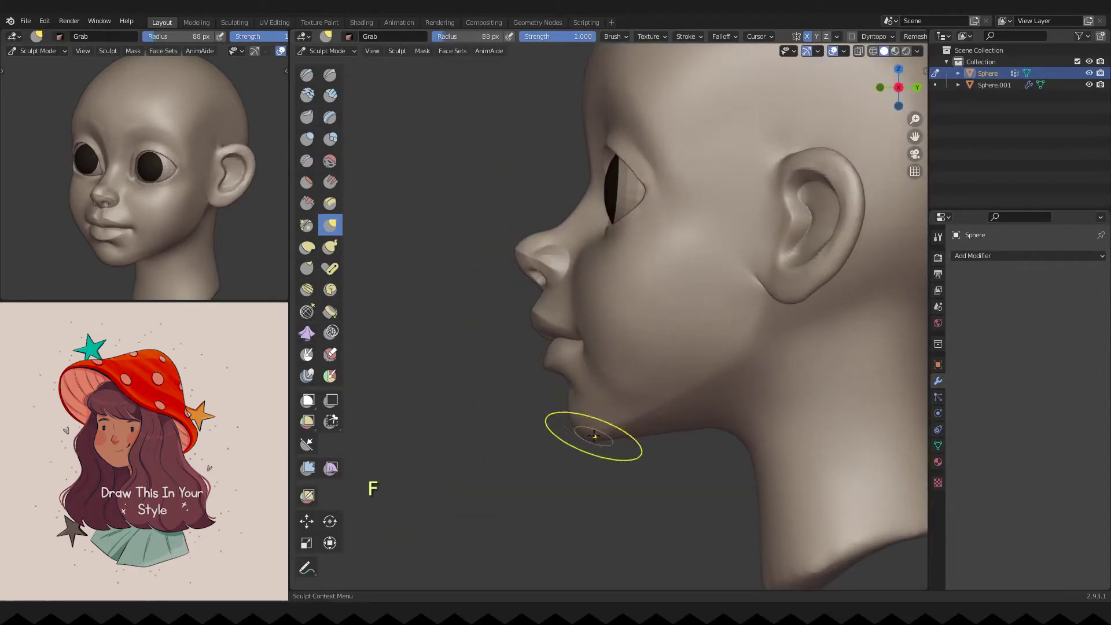
pyautogui.scroll(2, 538, 452)
pyautogui.moveTo(495, 416)
pyautogui.mouseDown(button='middle')
pyautogui.moveTo(556, 405)
pyautogui.moveTo(627, 414)
pyautogui.mouseUp(button='middle')
# Step: Shape the area between the nose and upper lip with SculptDraw and Grab at a 100 px radius
pyautogui.press('x')
pyautogui.scroll(-2, 571, 397)
pyautogui.scroll(5, 504, 353)
pyautogui.press('g')
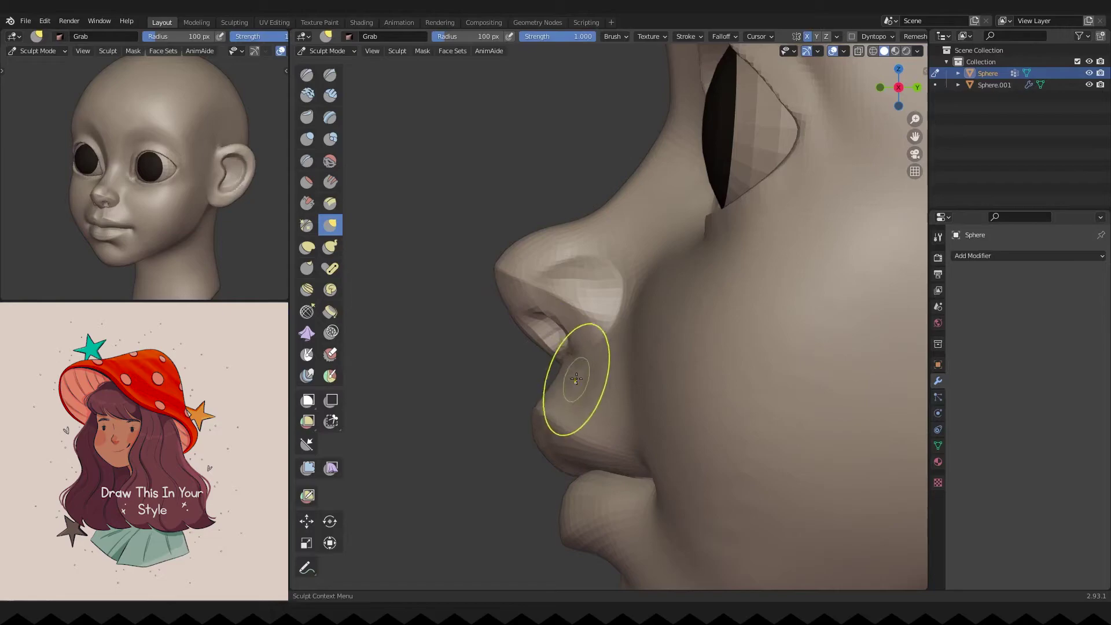
pyautogui.scroll(-4, 580, 392)
pyautogui.moveTo(533, 367)
pyautogui.mouseDown(button='middle')
pyautogui.moveTo(650, 372)
pyautogui.moveTo(638, 357)
pyautogui.moveTo(649, 352)
pyautogui.mouseUp(button='middle')
# Step: Add volume around the mouth with Inflate/Deflate at a 65 px radius
pyautogui.press('i')
pyautogui.scroll(-4, 639, 357)
pyautogui.scroll(6, 650, 352)
pyautogui.press('f')
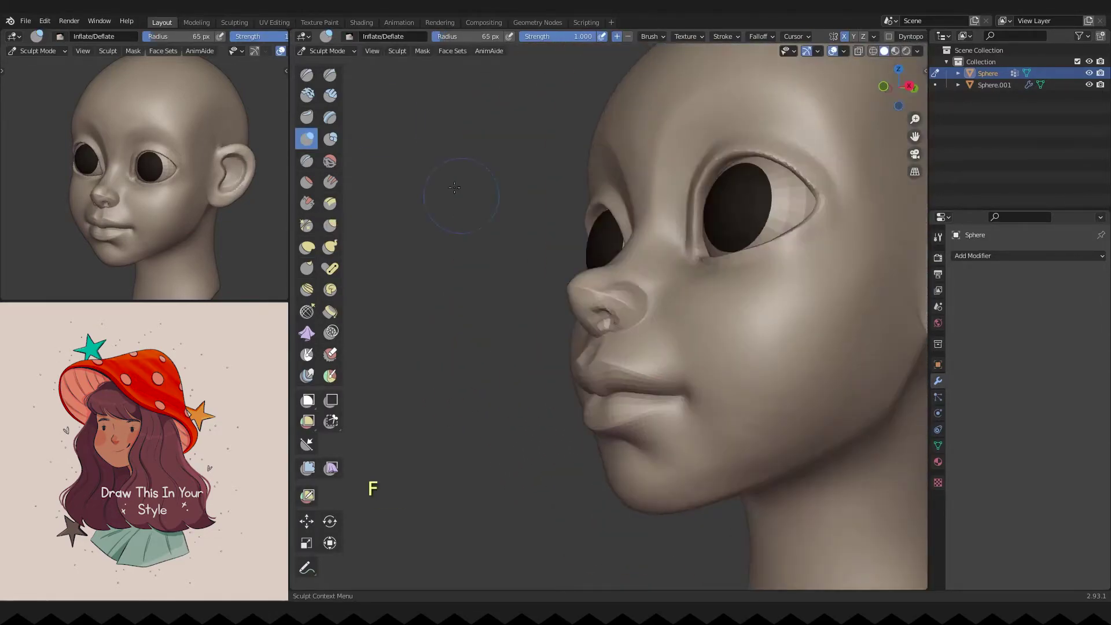
pyautogui.moveTo(691, 403)
pyautogui.keyDown('ctrl'); pyautogui.mouseDown(button='middle')
pyautogui.moveTo(633, 293)
pyautogui.moveTo(622, 396)
pyautogui.mouseUp(button='middle'); pyautogui.keyUp('ctrl')
# Step: Build up the area above the upper lip with SculptDraw at a 58 px radius and lower the brush strength to 0.644
pyautogui.press('x')
pyautogui.press('f')
pyautogui.press('f')
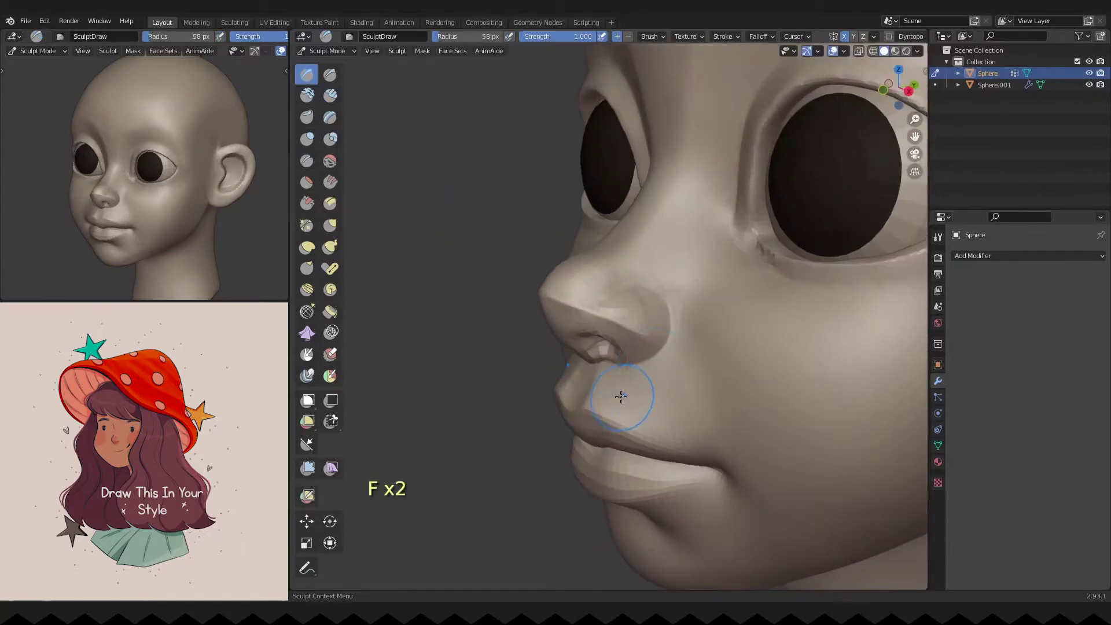
pyautogui.moveTo(678, 421)
pyautogui.mouseDown(button='middle')
pyautogui.moveTo(736, 397)
pyautogui.moveTo(627, 375)
pyautogui.mouseUp(button='middle')
pyautogui.hotkey('shift', 'f')
pyautogui.keyDown('ctrl'); pyautogui.moveTo(691, 393); pyautogui.dragTo(615, 116, button='middle'); pyautogui.keyUp('ctrl')
pyautogui.scroll(3, 659, 381)
pyautogui.hotkey('shift', 'f')
pyautogui.moveTo(707, 345)
pyautogui.mouseDown(button='middle')
pyautogui.moveTo(657, 278)
pyautogui.moveTo(702, 367)
pyautogui.moveTo(617, 288)
pyautogui.moveTo(709, 405)
pyautogui.moveTo(776, 335)
pyautogui.moveTo(702, 384)
pyautogui.moveTo(726, 357)
pyautogui.moveTo(662, 427)
pyautogui.moveTo(745, 404)
pyautogui.moveTo(585, 383)
pyautogui.moveTo(613, 405)
pyautogui.moveTo(649, 370)
pyautogui.moveTo(667, 377)
pyautogui.mouseUp(button='middle')
# Step: Refine the nose, cheeks and jawline with Grab at varying radii, ending at 94 px with 0.644 strength
pyautogui.press('g')
pyautogui.press('f')
pyautogui.click(649, 261)
pyautogui.press('f')
pyautogui.click(682, 361)
pyautogui.press('f')
pyautogui.click(683, 417)
pyautogui.press('g')
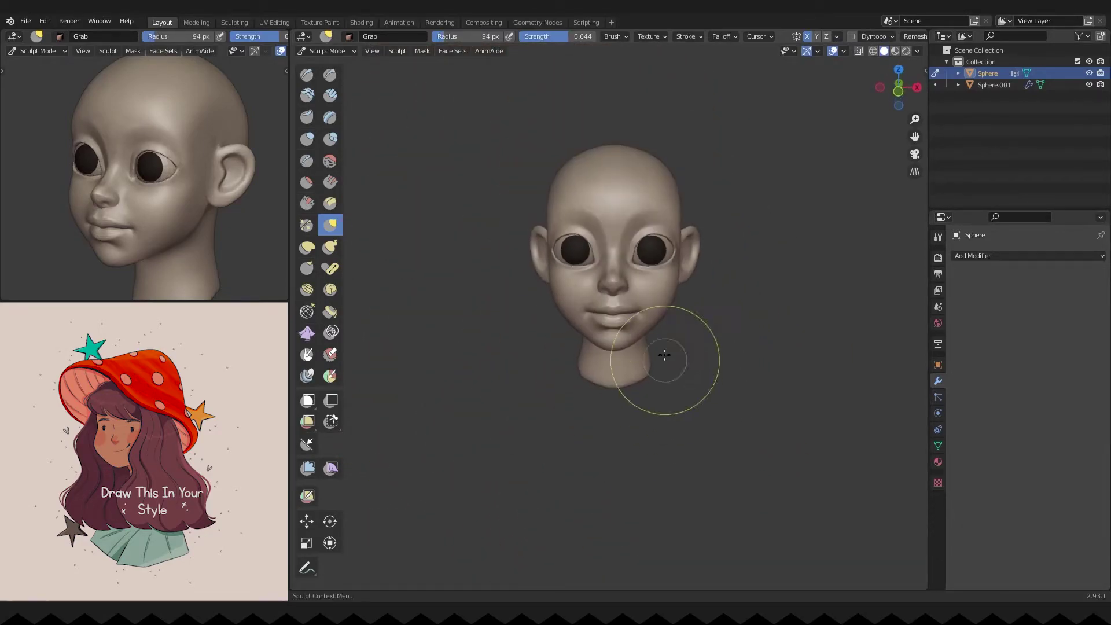
pyautogui.keyDown('ctrl'); pyautogui.moveTo(665, 459); pyautogui.dragTo(661, 408, button='middle'); pyautogui.keyUp('ctrl')
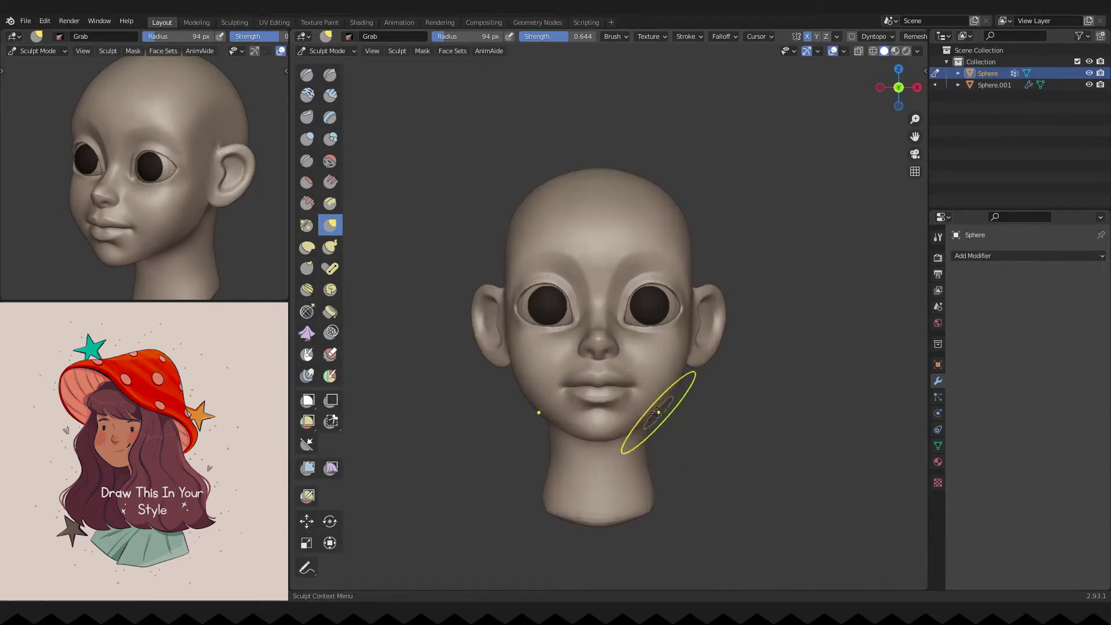
# Step: Adjust the mouth and chin profile from the side with Grab at a 90 px radius
pyautogui.moveTo(480, 417); pyautogui.dragTo(571, 451, button='middle')
pyautogui.press('`')
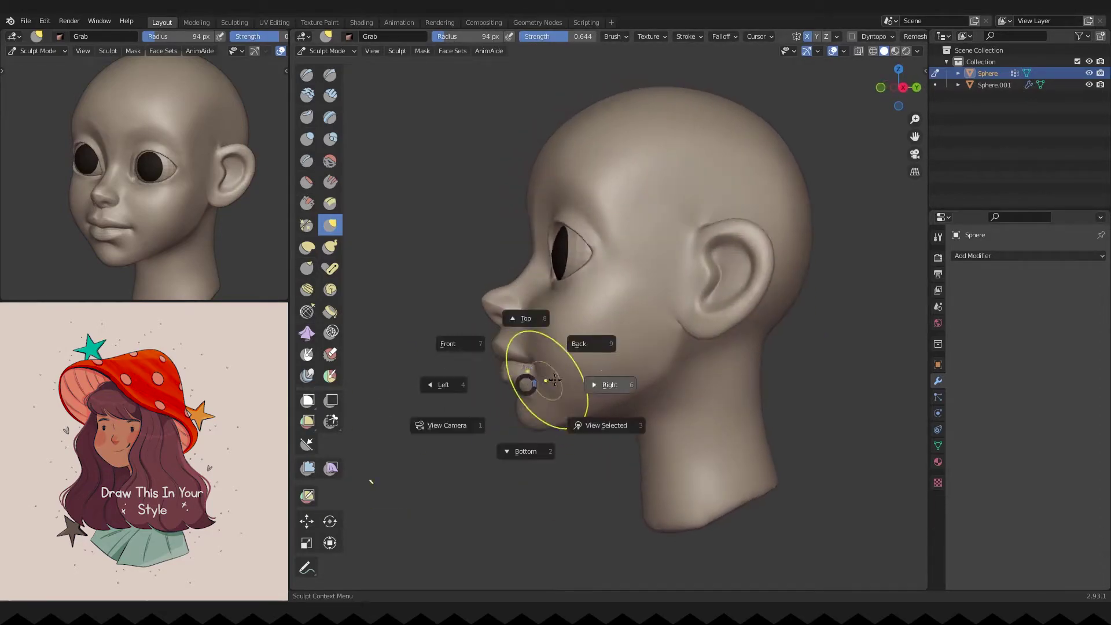
pyautogui.press('f')
pyautogui.click(508, 351)
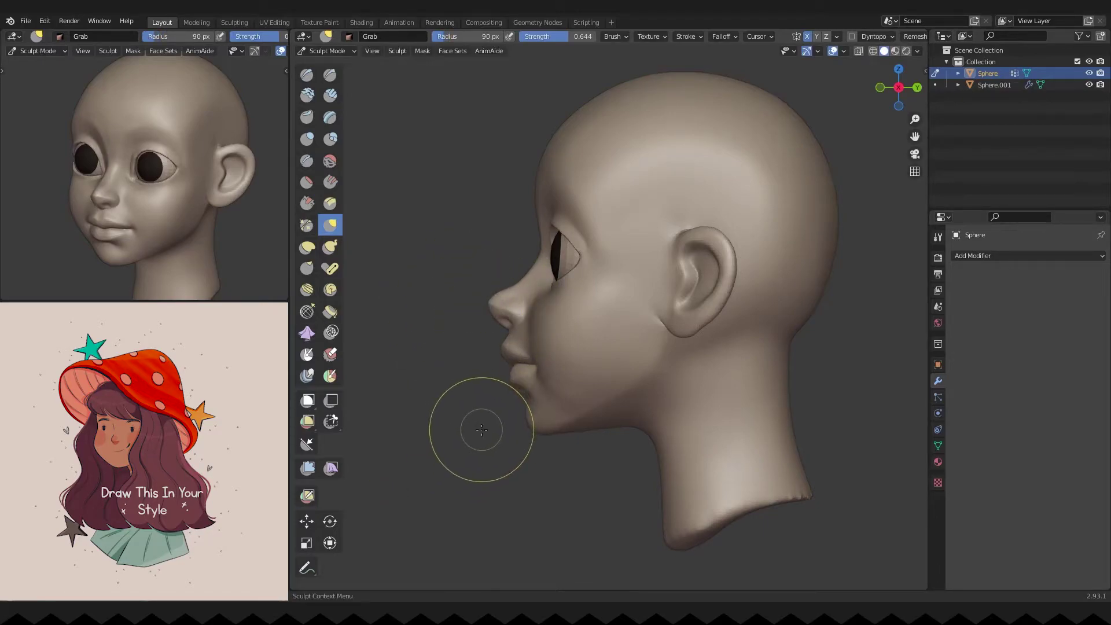
pyautogui.moveTo(465, 337); pyautogui.dragTo(608, 363, button='middle')
# Step: Undo and redo the latest sculpting strokes to compare the versions of the face
pyautogui.hotkey('ctrl', 'z')
pyautogui.hotkey('ctrl', 'z')
pyautogui.hotkey('shift', 'ctrl', 'z')
pyautogui.hotkey('shift', 'ctrl', 'z')
pyautogui.hotkey('shift', 'ctrl', 'z')
pyautogui.hotkey('shift', 'ctrl', 'z')
pyautogui.hotkey('shift', 'ctrl', 'z')
pyautogui.hotkey('shift', 'ctrl', 'z')
pyautogui.hotkey('shift', 'ctrl', 'z')
pyautogui.hotkey('shift', 'ctrl', 'z')
pyautogui.hotkey('shift', 'ctrl', 'z')
# Step: Make further contour adjustments to the face with Grab, changing the radius between strokes
pyautogui.press('f')
pyautogui.press('f')
pyautogui.press('f')
pyautogui.click(608, 364)
pyautogui.press('f')
pyautogui.moveTo(614, 353)
pyautogui.mouseDown(button='middle')
pyautogui.moveTo(615, 381)
pyautogui.moveTo(595, 348)
pyautogui.moveTo(608, 370)
pyautogui.moveTo(652, 197)
pyautogui.moveTo(623, 206)
pyautogui.mouseUp(button='middle')
# Step: Build up the temple and the cheekbone between the eye and the ear with Clay Strips at a 98 px radius
pyautogui.press('f')
pyautogui.press('f')
pyautogui.scroll(3, 653, 197)
pyautogui.hotkey('shift', 'c')
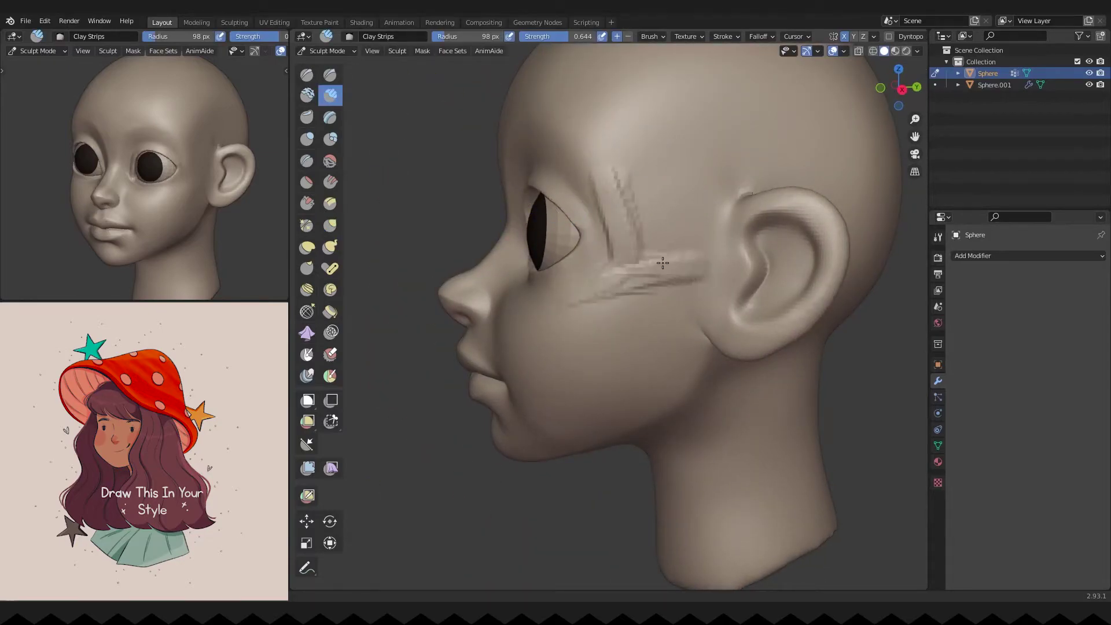
pyautogui.moveTo(691, 261); pyautogui.dragTo(662, 289, button='middle')
pyautogui.scroll(-2, 636, 318)
pyautogui.moveTo(657, 214); pyautogui.dragTo(579, 232, button='middle')
pyautogui.scroll(5, 579, 231)
# Step: Sharpen the eyelid edges with the Pinch/Magnify brush at a 46 px radius
pyautogui.click(307, 160)
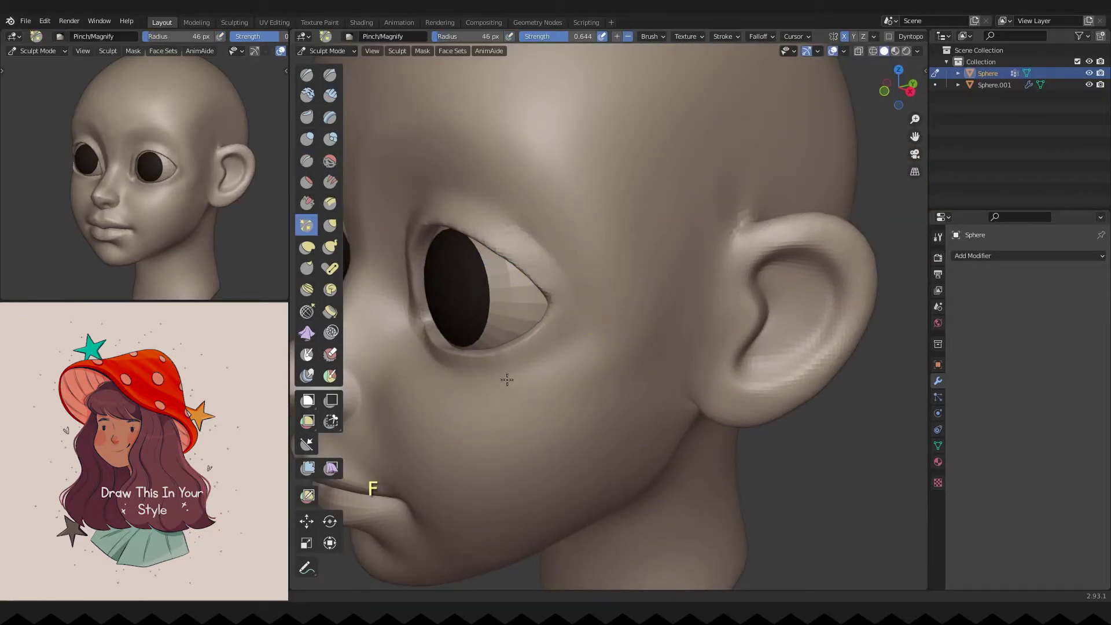
pyautogui.moveTo(522, 373)
pyautogui.keyDown('ctrl'); pyautogui.mouseDown(button='middle')
pyautogui.moveTo(578, 405)
pyautogui.moveTo(490, 272)
pyautogui.mouseUp(button='middle'); pyautogui.keyUp('ctrl')
pyautogui.scroll(5, 565, 372)
# Step: Reshape the nose from above and below with Grab, reducing the radius to 43 px for the nostrils
pyautogui.press('g')
pyautogui.press('f')
pyautogui.scroll(-5, 541, 307)
pyautogui.scroll(5, 540, 308)
pyautogui.moveTo(541, 308); pyautogui.dragTo(554, 389, button='middle')
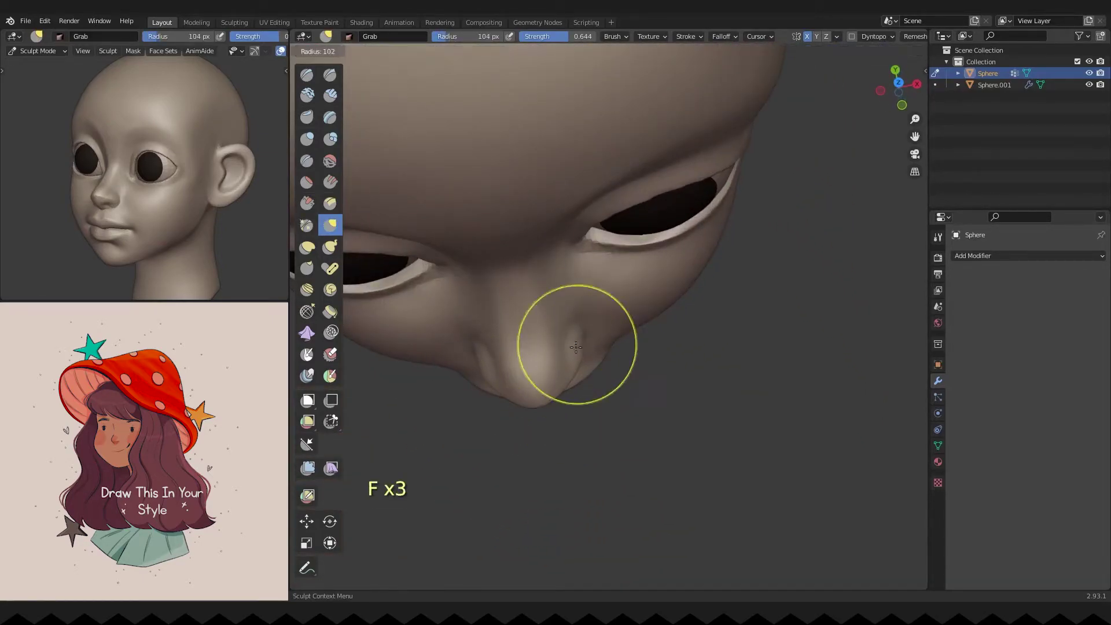
pyautogui.moveTo(559, 343)
pyautogui.mouseDown(button='middle')
pyautogui.moveTo(544, 382)
pyautogui.moveTo(547, 261)
pyautogui.mouseUp(button='middle')
pyautogui.press('f')
pyautogui.click(582, 274)
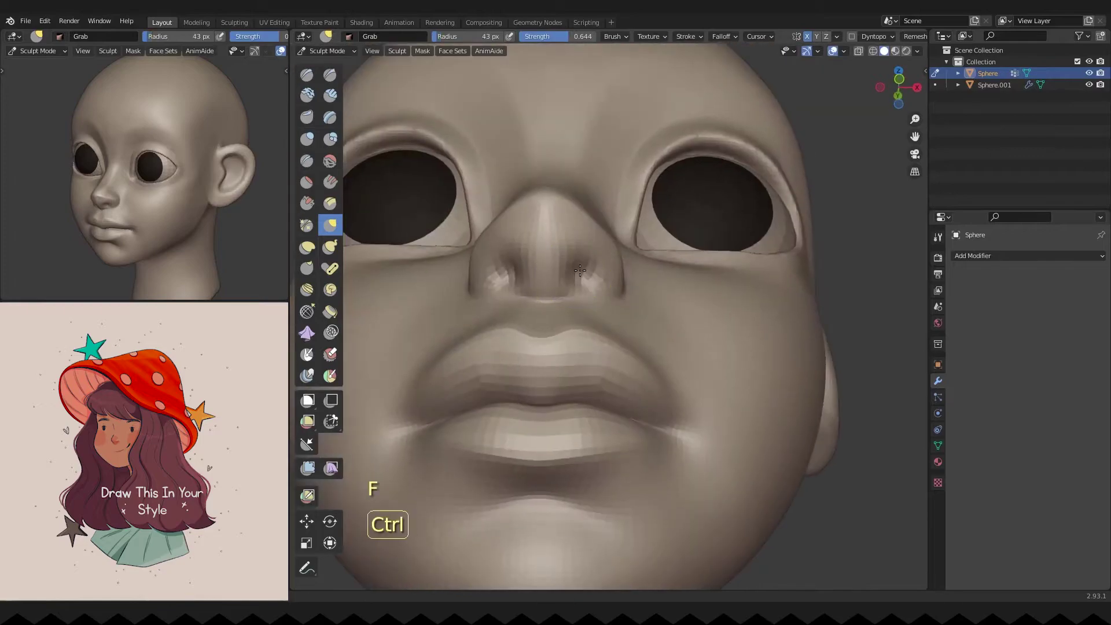
# Step: Refine the nose and face profile from the side with Grab at a 99 px radius
pyautogui.scroll(-5, 583, 282)
pyautogui.scroll(6, 525, 274)
pyautogui.moveTo(572, 310); pyautogui.dragTo(509, 395, button='middle')
pyautogui.keyDown('ctrl'); pyautogui.moveTo(528, 291); pyautogui.dragTo(486, 355, button='middle'); pyautogui.keyUp('ctrl')
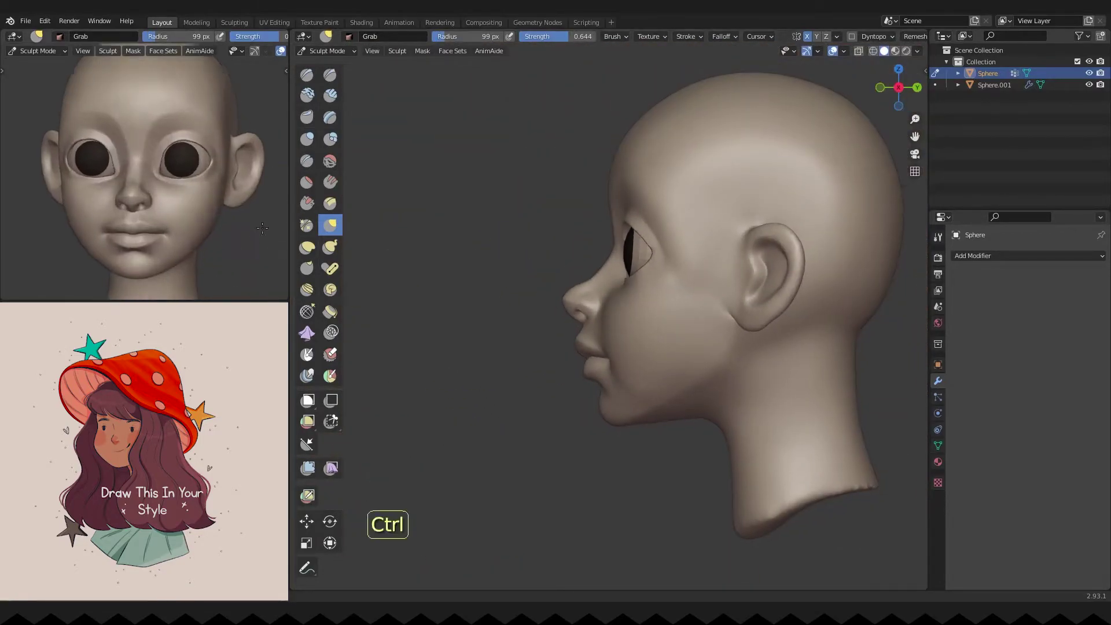
pyautogui.scroll(2, 590, 234)
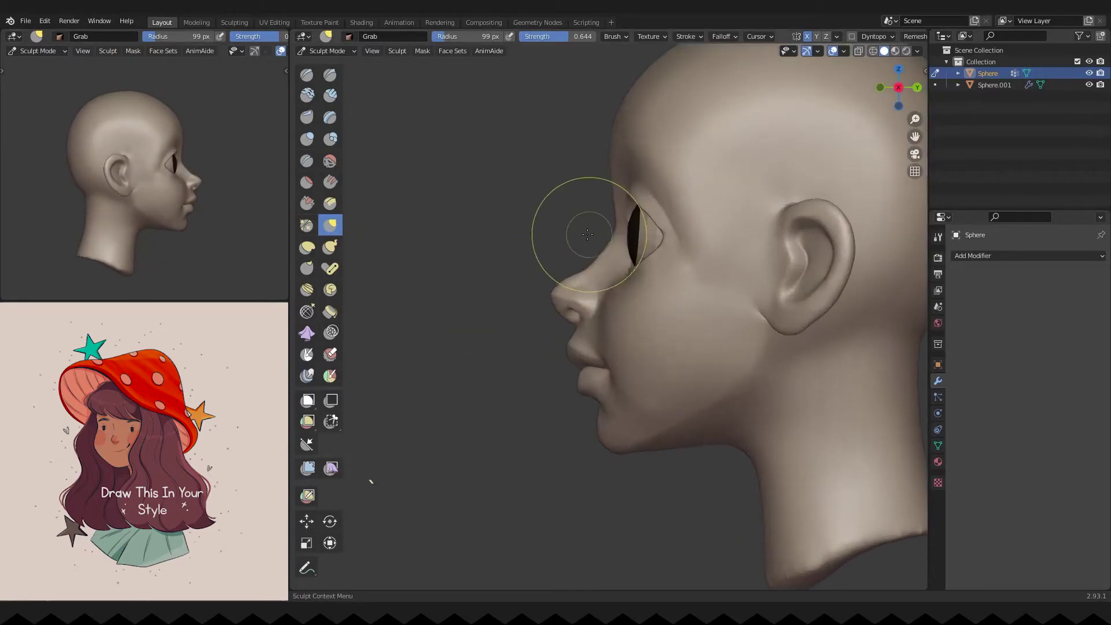
# Step: Lasso-mask the areas around both eyes, invert the mask to isolate them for shaping in profile, and undo the last change
pyautogui.moveTo(590, 234); pyautogui.dragTo(630, 262, button='middle')
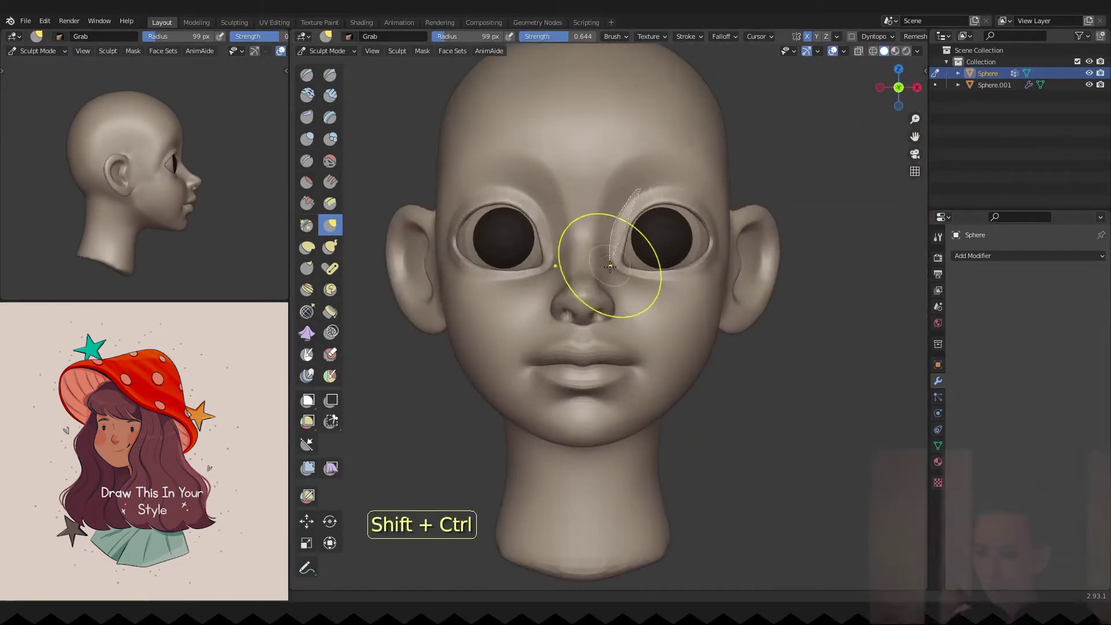
pyautogui.rightClick(471, 58)
pyautogui.press('Escape')
pyautogui.press('`')
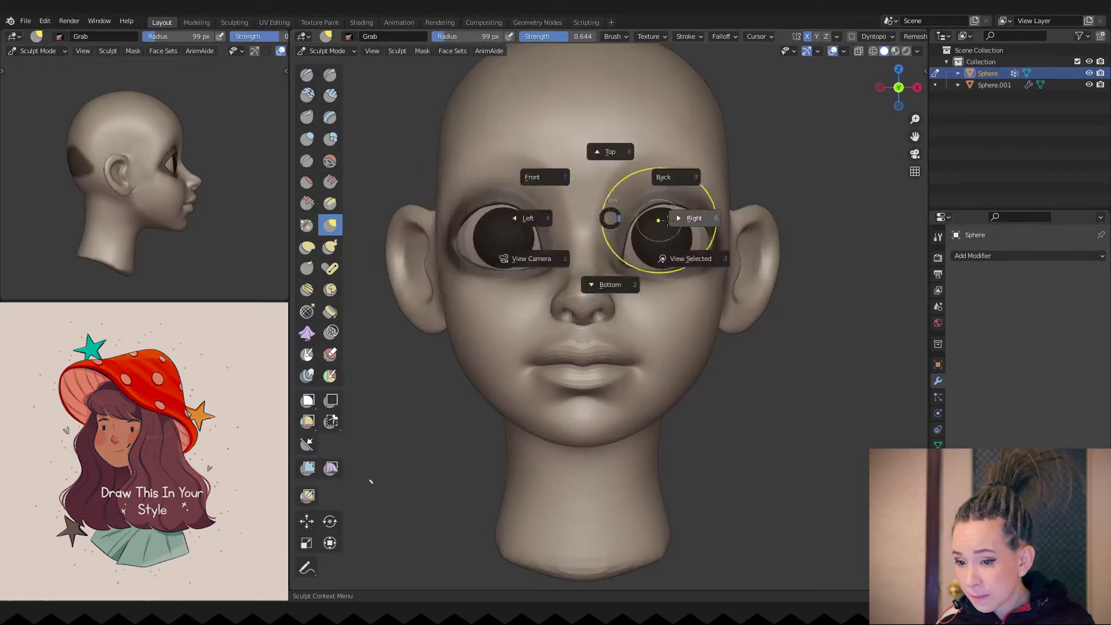
pyautogui.click(638, 217)
pyautogui.hotkey('ctrl', 'i')
pyautogui.hotkey('ctrl', 'i')
pyautogui.hotkey('ctrl', 'i')
pyautogui.scroll(3, 683, 236)
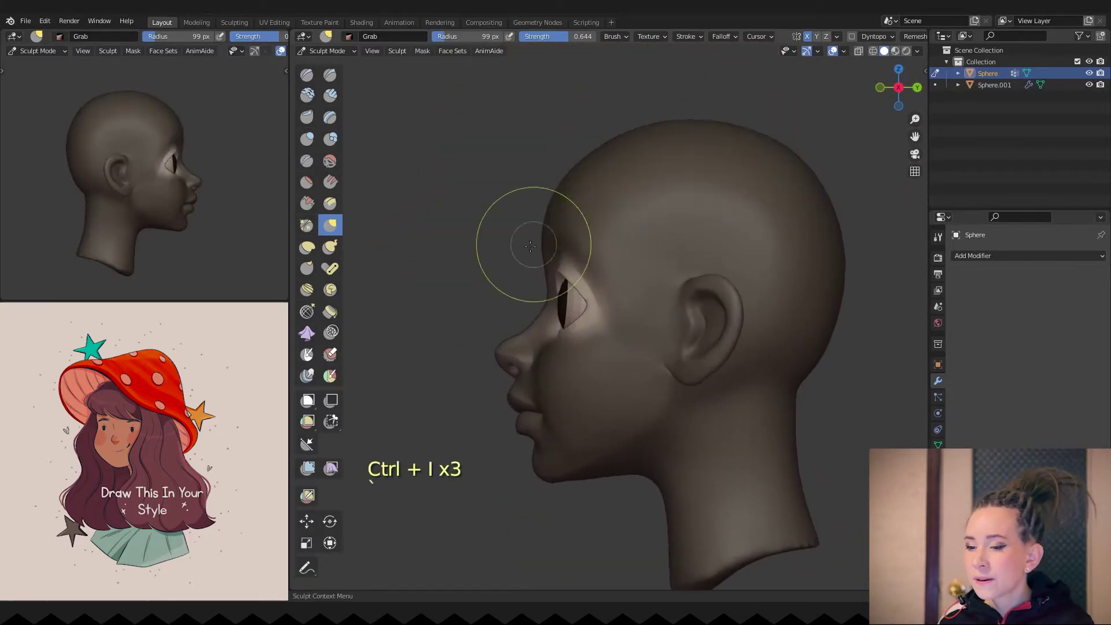
pyautogui.hotkey('ctrl', 'z')
# Step: Select the eyeballs object Sphere.001 in Object Mode and move it along the Y axis
pyautogui.hotkey('alt', 'q')
pyautogui.moveTo(723, 314); pyautogui.dragTo(749, 318)
pyautogui.hotkey('ctrl', 'Tab')
pyautogui.hotkey('alt', 'q')
pyautogui.click(567, 73)
pyautogui.press('g')
pyautogui.press('y')
pyautogui.click(633, 349)
# Step: Move the eyeballs about 0.015 m along the global Y axis to fit them into the sockets
pyautogui.moveTo(604, 306); pyautogui.dragTo(633, 350, button='middle')
pyautogui.scroll(4, 638, 245)
pyautogui.press('g')
pyautogui.press('y')
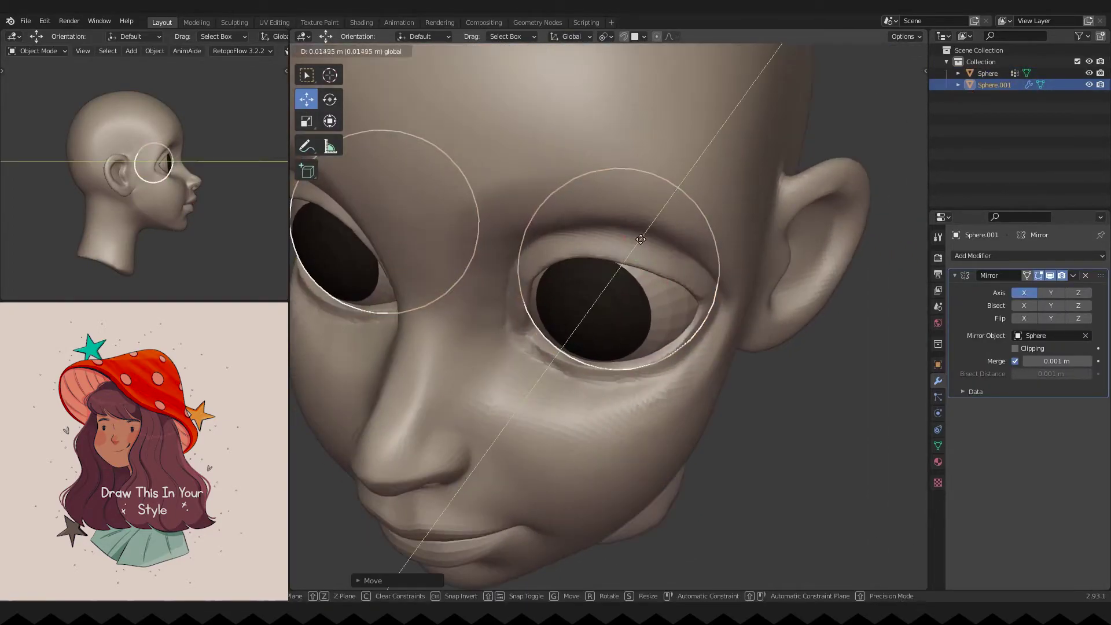
pyautogui.click(641, 238)
# Step: Return to sculpting the head object Sphere and clear its mask
pyautogui.hotkey('ctrl', 'Tab')
pyautogui.hotkey('ctrl', 'Tab')
pyautogui.hotkey('ctrl', 'Tab')
pyautogui.scroll(-3, 585, 376)
pyautogui.click(586, 426)
pyautogui.hotkey('alt', 'm')
# Step: Refine the eyelids and surrounding face with Grab at a 44 px radius
pyautogui.press('f')
pyautogui.press('f')
pyautogui.press('f')
pyautogui.press('g')
pyautogui.moveTo(600, 223)
pyautogui.mouseDown(button='middle')
pyautogui.moveTo(660, 313)
pyautogui.moveTo(579, 342)
pyautogui.mouseUp(button='middle')
pyautogui.press('f')
pyautogui.press('f')
pyautogui.scroll(2, 573, 346)
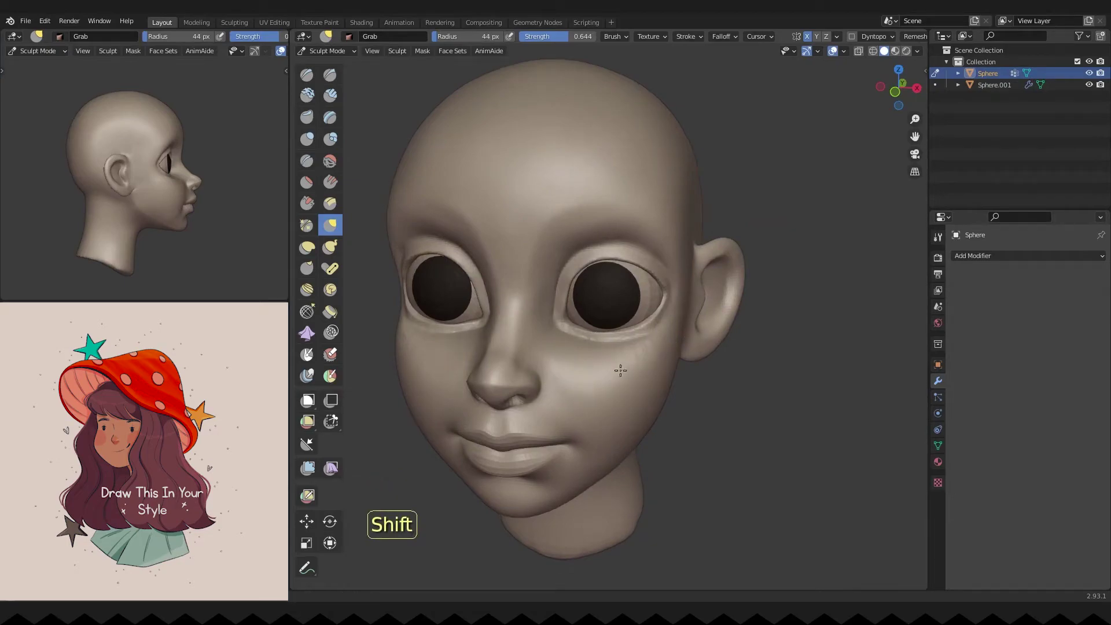
# Step: Lasso-mask the areas around both eyes from the front and invert the mask to isolate them
pyautogui.scroll(-3, 605, 391)
pyautogui.moveTo(619, 389)
pyautogui.mouseDown(button='middle')
pyautogui.moveTo(644, 263)
pyautogui.moveTo(665, 280)
pyautogui.mouseUp(button='middle')
pyautogui.scroll(3, 664, 280)
pyautogui.keyDown('ctrl'); pyautogui.keyDown('shift'); pyautogui.moveTo(585, 226); pyautogui.dragTo(548, 286); pyautogui.keyUp('shift'); pyautogui.keyUp('ctrl')
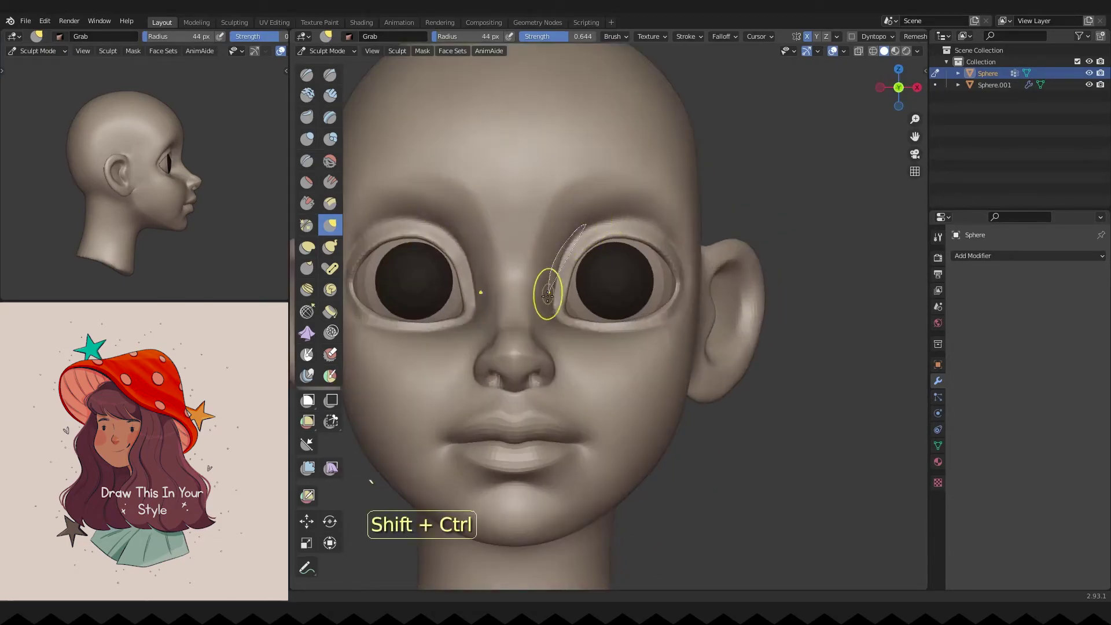
pyautogui.keyDown('ctrl'); pyautogui.keyDown('shift'); pyautogui.moveTo(675, 250); pyautogui.dragTo(678, 258); pyautogui.keyUp('shift'); pyautogui.keyUp('ctrl')
pyautogui.keyDown('ctrl'); pyautogui.keyDown('shift'); pyautogui.moveTo(632, 218); pyautogui.dragTo(689, 286); pyautogui.keyUp('shift'); pyautogui.keyUp('ctrl')
pyautogui.click(423, 50)
pyautogui.click(452, 119)
pyautogui.moveTo(452, 119); pyautogui.dragTo(629, 290, button='middle')
pyautogui.hotkey('ctrl', 'i')
# Step: Adjust the isolated eye area in profile and select the eyeballs object Sphere.001 in Object Mode
pyautogui.scroll(-3, 711, 191)
pyautogui.scroll(3, 637, 289)
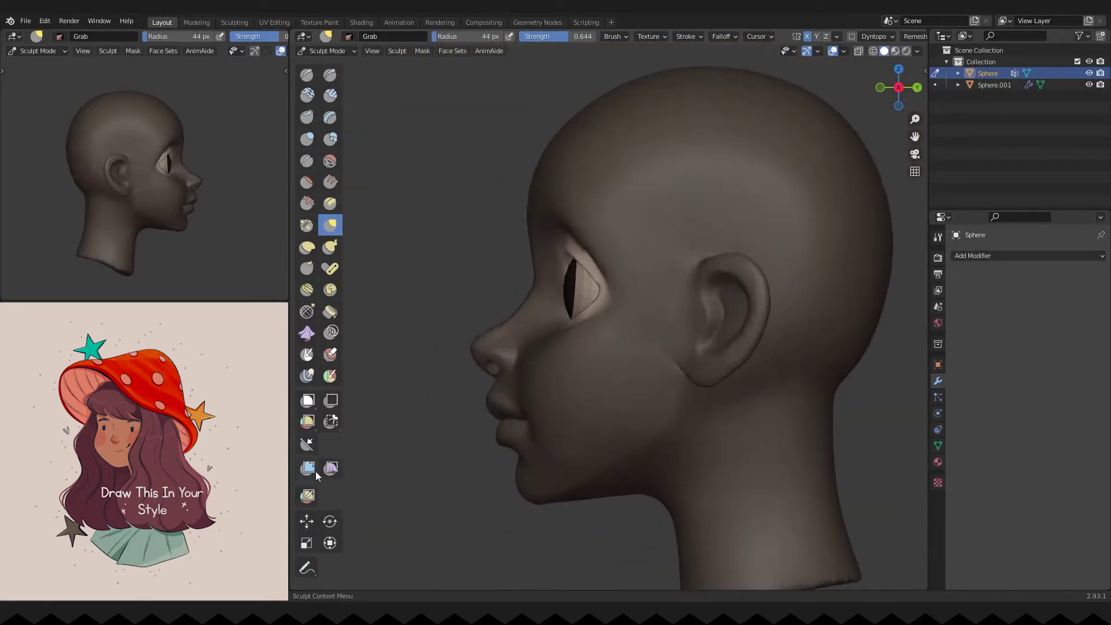
pyautogui.moveTo(742, 298); pyautogui.dragTo(726, 301)
pyautogui.hotkey('ctrl', 'Tab')
pyautogui.click(585, 303)
pyautogui.scroll(4, 717, 275)
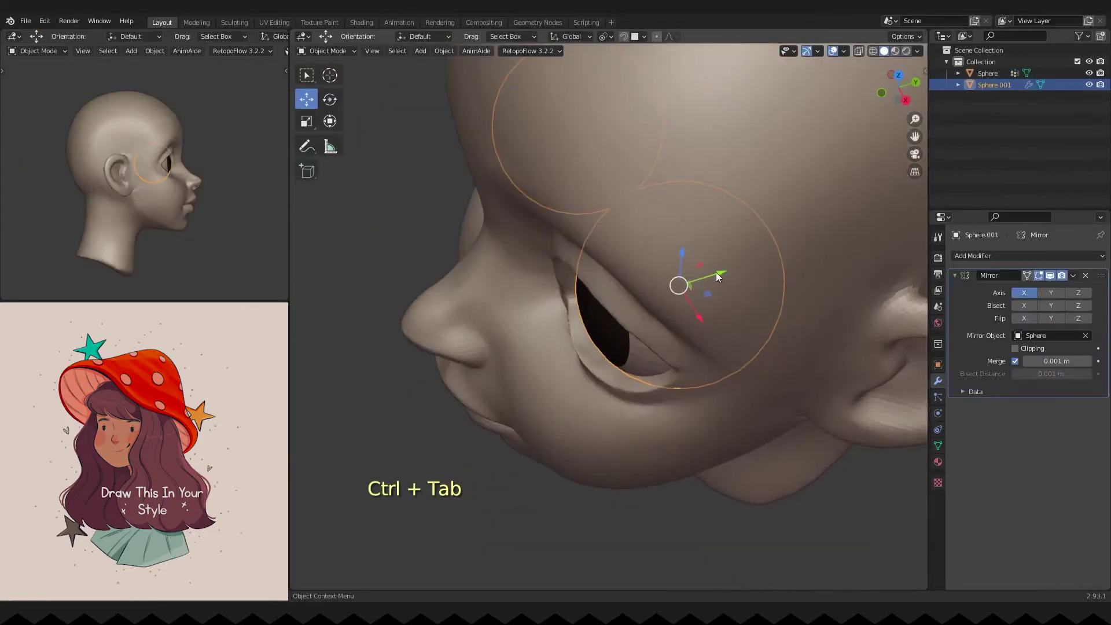
# Step: Switch back to sculpting the head, refine the eye area with Grab, and clear the mask
pyautogui.hotkey('ctrl', 'Tab')
pyautogui.click(652, 402)
pyautogui.hotkey('ctrl', 'Tab')
pyautogui.click(658, 464)
pyautogui.press('g')
pyautogui.press('f')
pyautogui.moveTo(664, 347)
pyautogui.mouseDown(button='middle')
pyautogui.moveTo(664, 300)
pyautogui.moveTo(637, 278)
pyautogui.moveTo(608, 290)
pyautogui.moveTo(689, 283)
pyautogui.moveTo(669, 307)
pyautogui.mouseUp(button='middle')
pyautogui.click(664, 300)
pyautogui.hotkey('alt', 'm')
# Step: Refine the head shape in profile with Grab at a 118 px radius
pyautogui.press('`')
pyautogui.click(605, 271)
pyautogui.press('f')
pyautogui.press('f')
pyautogui.press('f')
pyautogui.press('f')
pyautogui.press('`')
pyautogui.click(595, 214)
pyautogui.scroll(2, 675, 290)
pyautogui.scroll(-3, 637, 318)
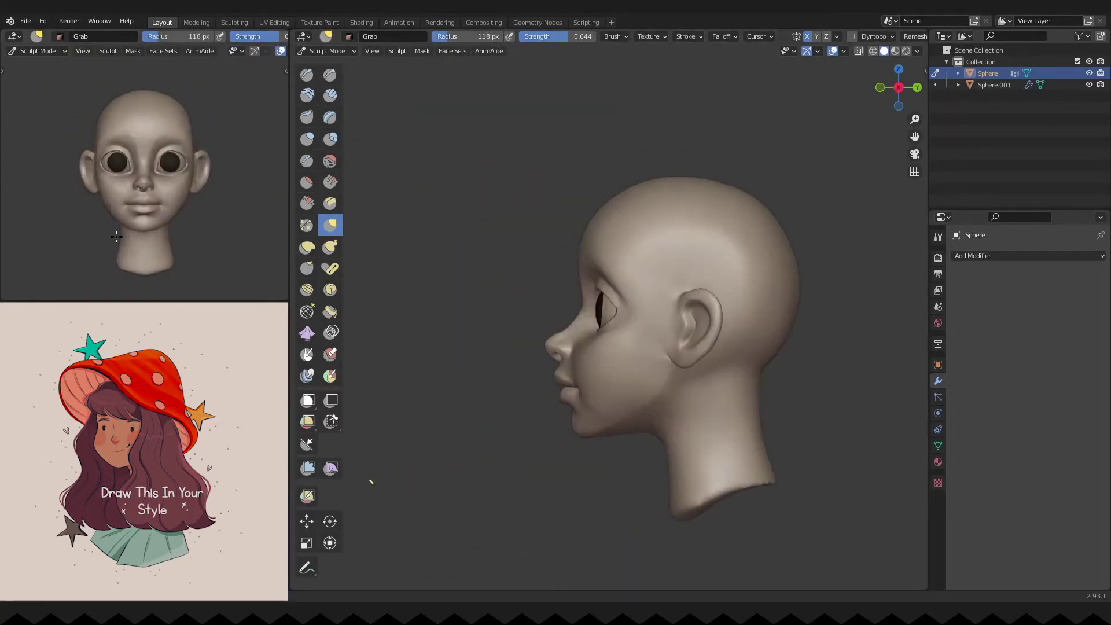
pyautogui.scroll(3, 206, 203)
pyautogui.scroll(-3, 206, 204)
# Step: Add a level 2 Subdivision modifier to the eyeballs in Object Mode and deselect everything
pyautogui.hotkey('ctrl', 'Tab')
pyautogui.click(610, 311)
pyautogui.hotkey('ctrl', '2')
pyautogui.hotkey('alt', 'a')
pyautogui.press('KP_1')
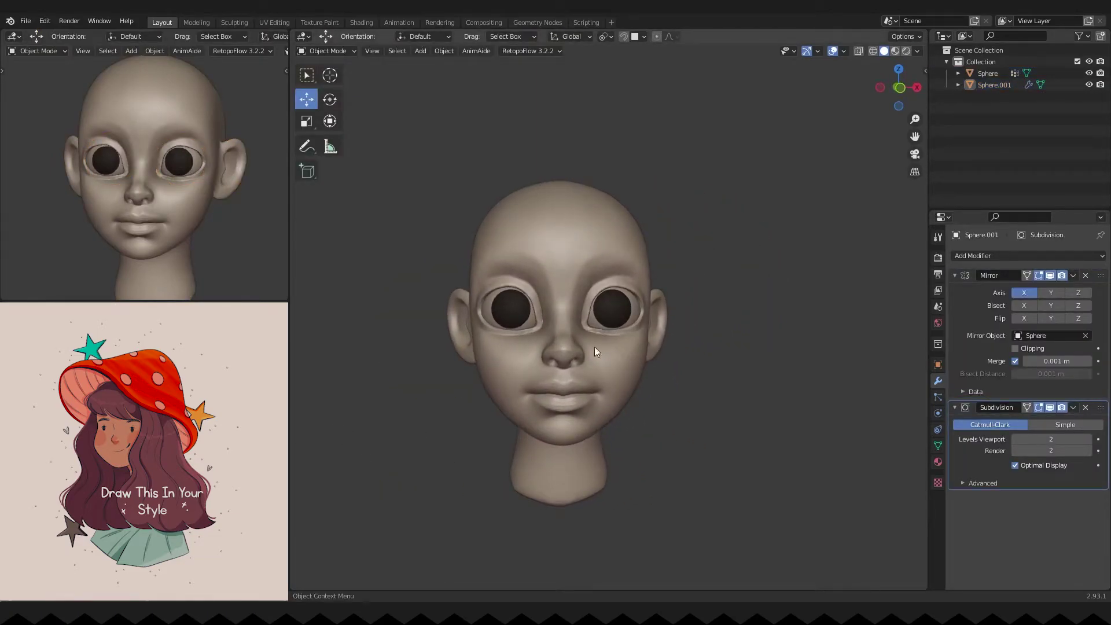
# Step: Return the head to Sculpt Mode and define the lip edges with Pinch/Magnify at a 42 px radius
pyautogui.click(574, 363)
pyautogui.hotkey('ctrl', 'Tab')
pyautogui.click(596, 425)
pyautogui.scroll(2, 545, 333)
pyautogui.moveTo(646, 264)
pyautogui.keyDown('ctrl'); pyautogui.mouseDown(button='middle')
pyautogui.moveTo(618, 362)
pyautogui.moveTo(608, 307)
pyautogui.moveTo(560, 374)
pyautogui.moveTo(513, 378)
pyautogui.moveTo(467, 362)
pyautogui.mouseUp(button='middle'); pyautogui.keyUp('ctrl')
pyautogui.press('p')
pyautogui.press('f')
pyautogui.moveTo(494, 311); pyautogui.dragTo(566, 369, button='middle')
pyautogui.press('h')
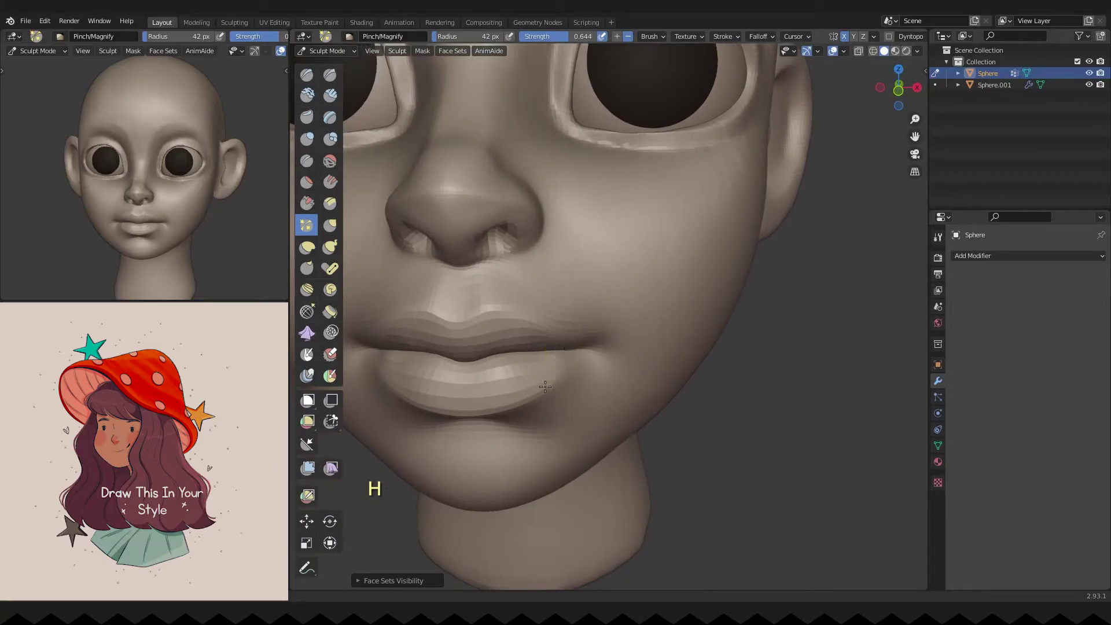
# Step: Reshape the lips with Grab at a 69 px radius
pyautogui.moveTo(474, 418)
pyautogui.keyDown('shift'); pyautogui.mouseDown(button='middle')
pyautogui.moveTo(503, 379)
pyautogui.moveTo(485, 277)
pyautogui.moveTo(436, 325)
pyautogui.moveTo(540, 295)
pyautogui.moveTo(540, 272)
pyautogui.mouseUp(button='middle'); pyautogui.keyUp('shift')
pyautogui.press('g')
pyautogui.press('f')
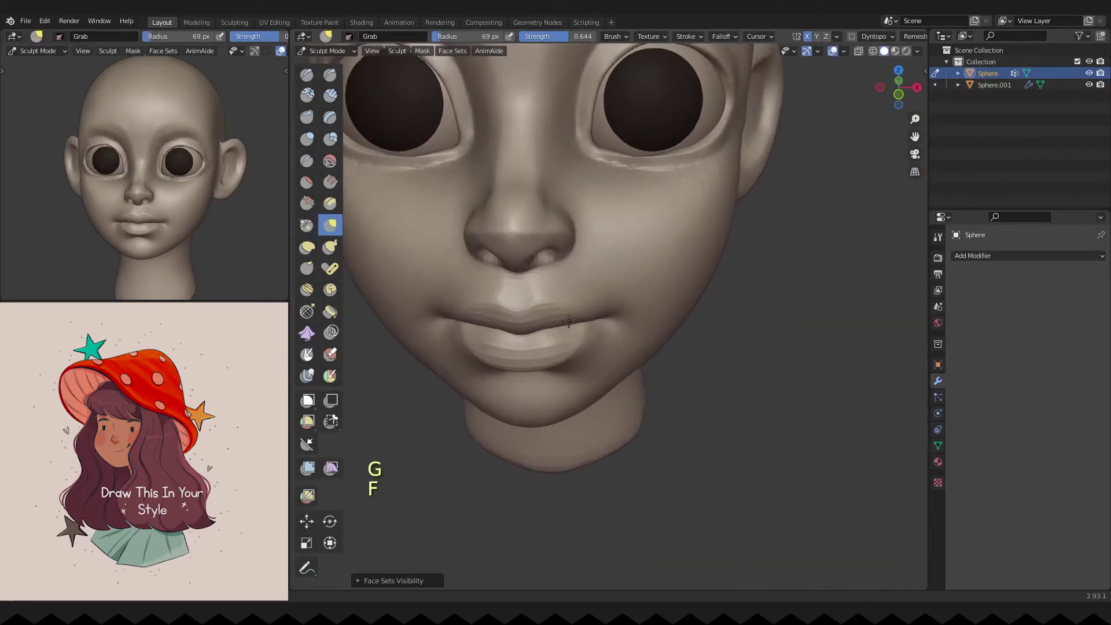
pyautogui.click(571, 323)
pyautogui.scroll(-3, 565, 293)
pyautogui.moveTo(571, 322)
pyautogui.keyDown('shift'); pyautogui.mouseDown(button='middle')
pyautogui.moveTo(566, 294)
pyautogui.moveTo(627, 417)
pyautogui.mouseUp(button='middle'); pyautogui.keyUp('shift')
# Step: Refine the nose bridge with Clay Strips at 69 px and Pinch/Magnify at a 93 px radius
pyautogui.moveTo(639, 330)
pyautogui.keyDown('ctrl'); pyautogui.mouseDown(button='middle')
pyautogui.moveTo(706, 154)
pyautogui.moveTo(561, 231)
pyautogui.mouseUp(button='middle'); pyautogui.keyUp('ctrl')
pyautogui.press('c')
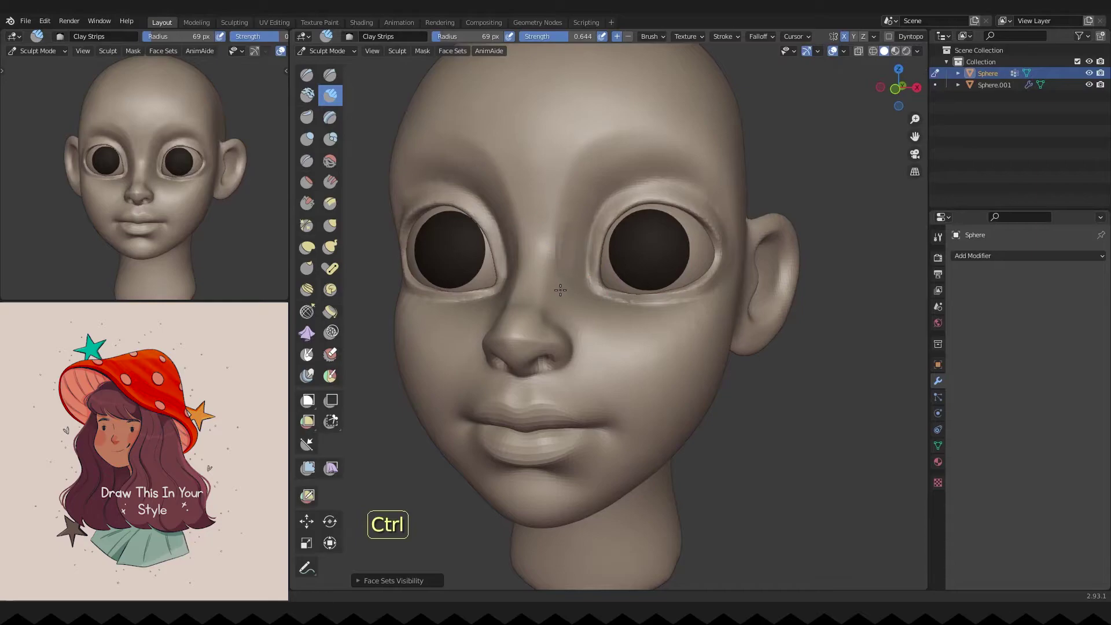
pyautogui.press('p')
pyautogui.press('f')
pyautogui.click(526, 249)
pyautogui.moveTo(526, 248)
pyautogui.mouseDown(button='middle')
pyautogui.moveTo(558, 312)
pyautogui.moveTo(560, 212)
pyautogui.mouseUp(button='middle')
pyautogui.press('f')
pyautogui.click(559, 212)
pyautogui.keyDown('ctrl'); pyautogui.moveTo(629, 127); pyautogui.dragTo(683, 322, button='middle'); pyautogui.keyUp('ctrl')
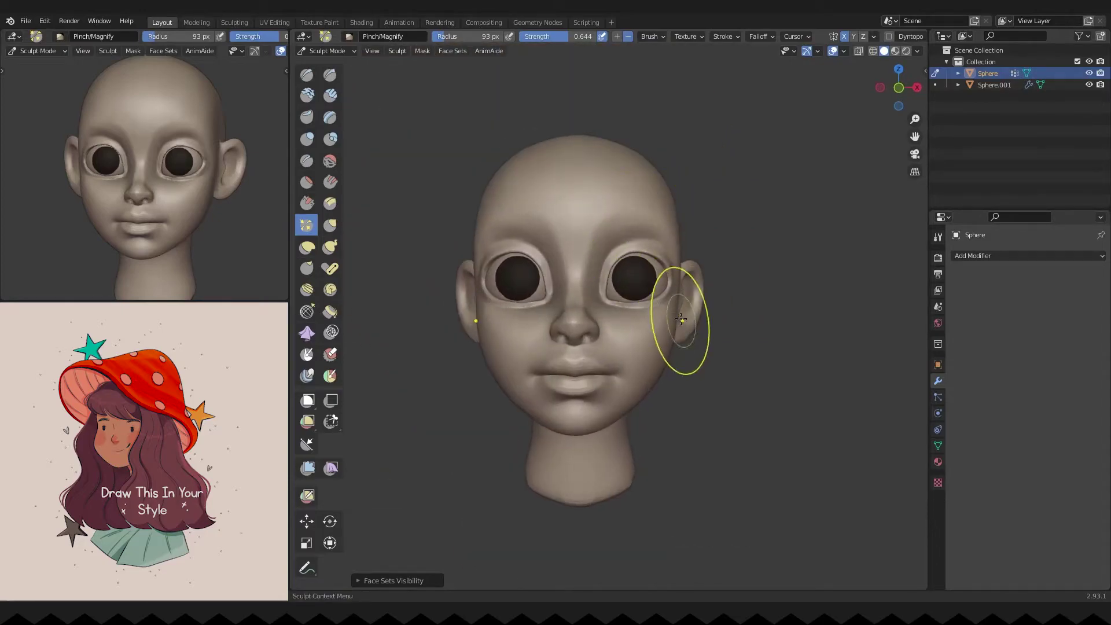
# Step: Reshape the jaw and chin from the front with Grab, raising the radius from 84 to 143 px
pyautogui.moveTo(646, 387)
pyautogui.keyDown('ctrl'); pyautogui.mouseDown(button='middle')
pyautogui.moveTo(650, 422)
pyautogui.moveTo(693, 367)
pyautogui.mouseUp(button='middle'); pyautogui.keyUp('ctrl')
pyautogui.scroll(3, 611, 463)
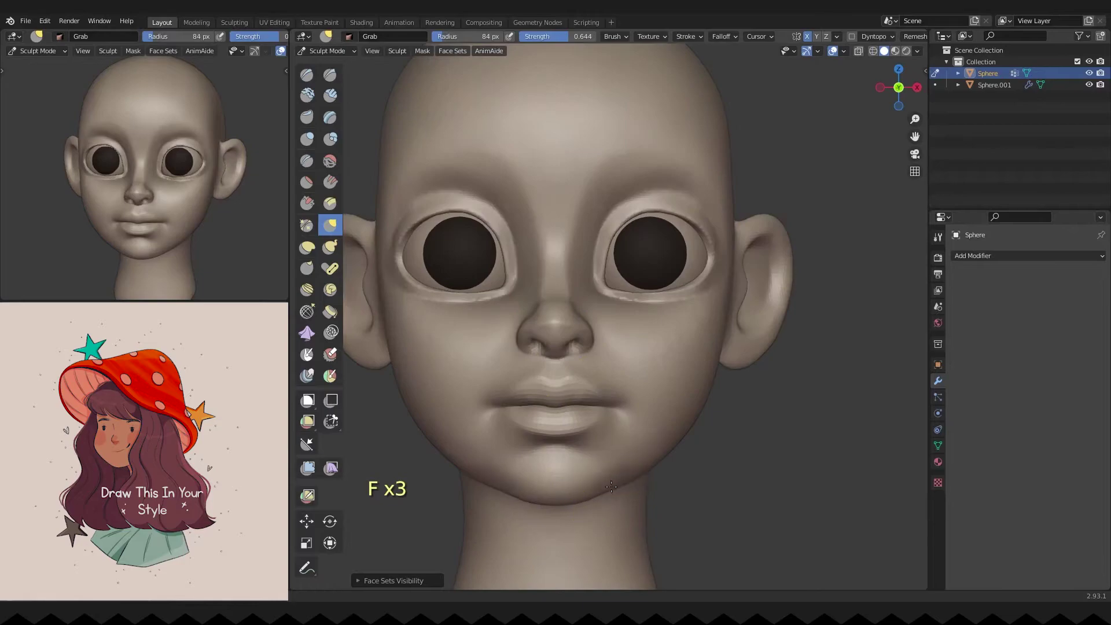
pyautogui.keyDown('shift'); pyautogui.moveTo(633, 476); pyautogui.dragTo(625, 409, button='middle'); pyautogui.keyUp('shift')
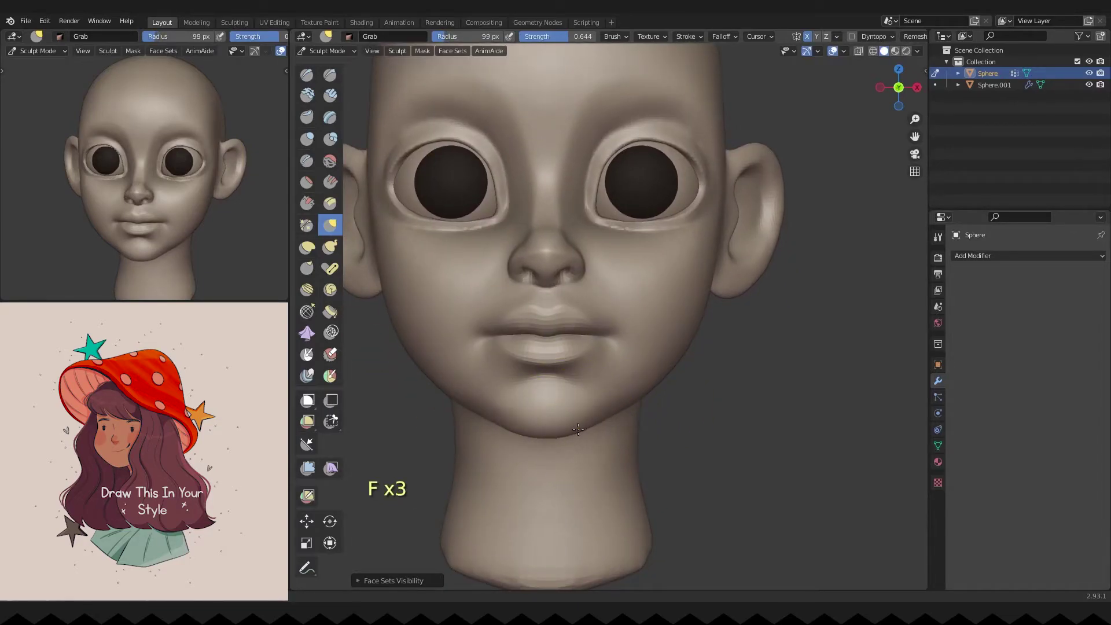
pyautogui.scroll(-3, 654, 404)
pyautogui.scroll(1, 677, 366)
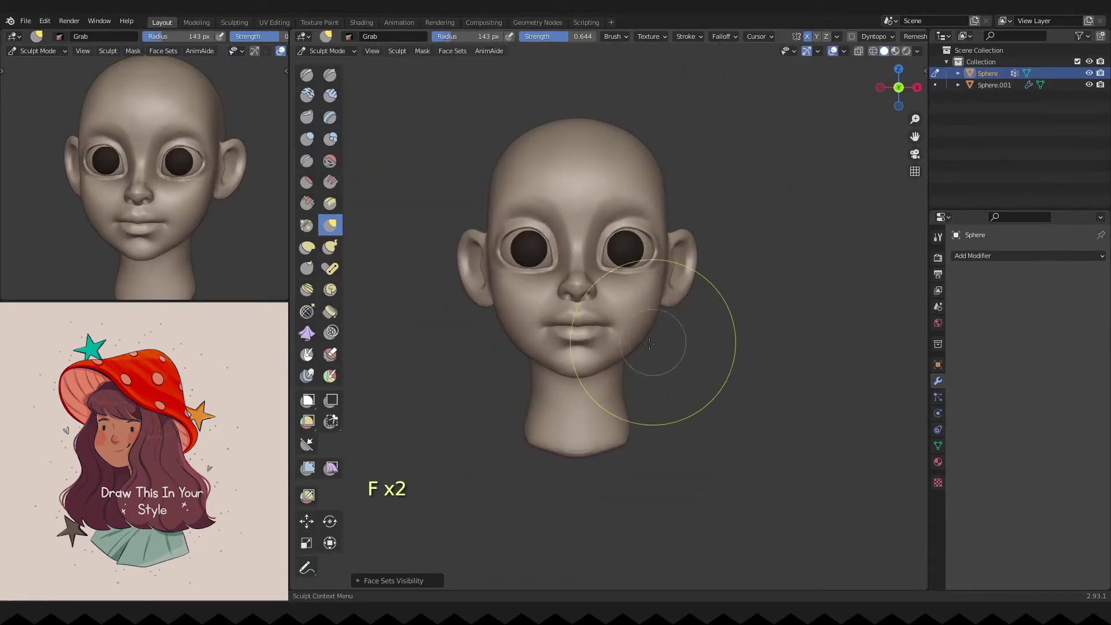
pyautogui.scroll(2, 654, 327)
# Step: Adjust the inner eye corners and nose bridge with Grab at an 82 px radius
pyautogui.scroll(2, 619, 236)
pyautogui.press('f')
pyautogui.press('f')
pyautogui.moveTo(620, 236)
pyautogui.mouseDown(button='middle')
pyautogui.moveTo(668, 276)
pyautogui.moveTo(689, 249)
pyautogui.moveTo(630, 210)
pyautogui.mouseUp(button='middle')
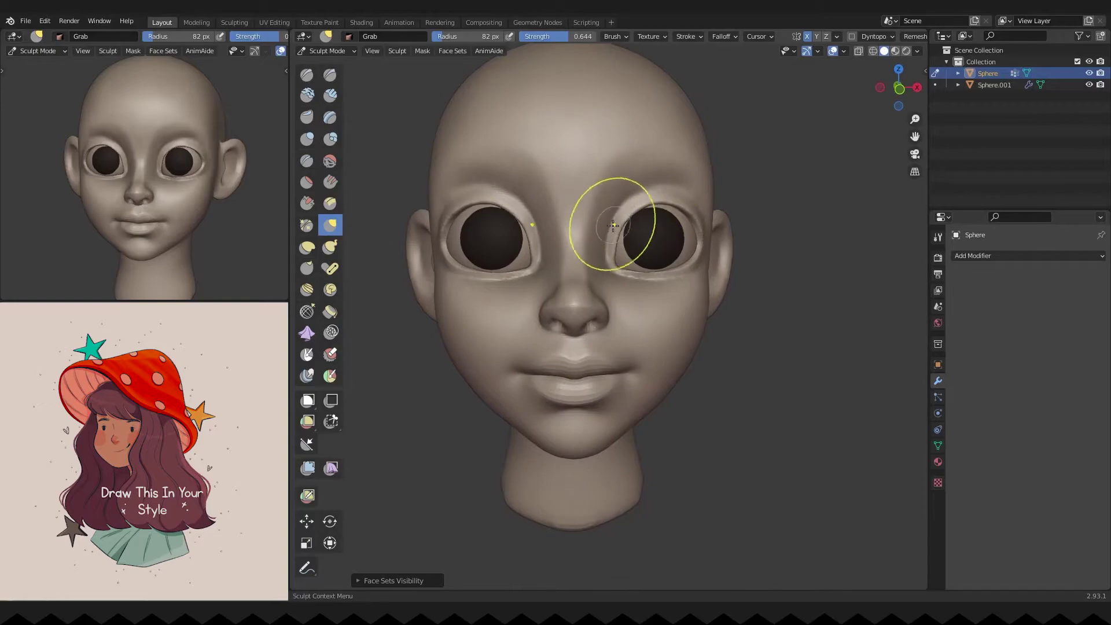
pyautogui.click(553, 221)
# Step: Define the eyelid folds with the Crease brush, starting at a 50 px radius
pyautogui.keyDown('shift'); pyautogui.moveTo(478, 110); pyautogui.dragTo(399, 187, button='middle'); pyautogui.keyUp('shift')
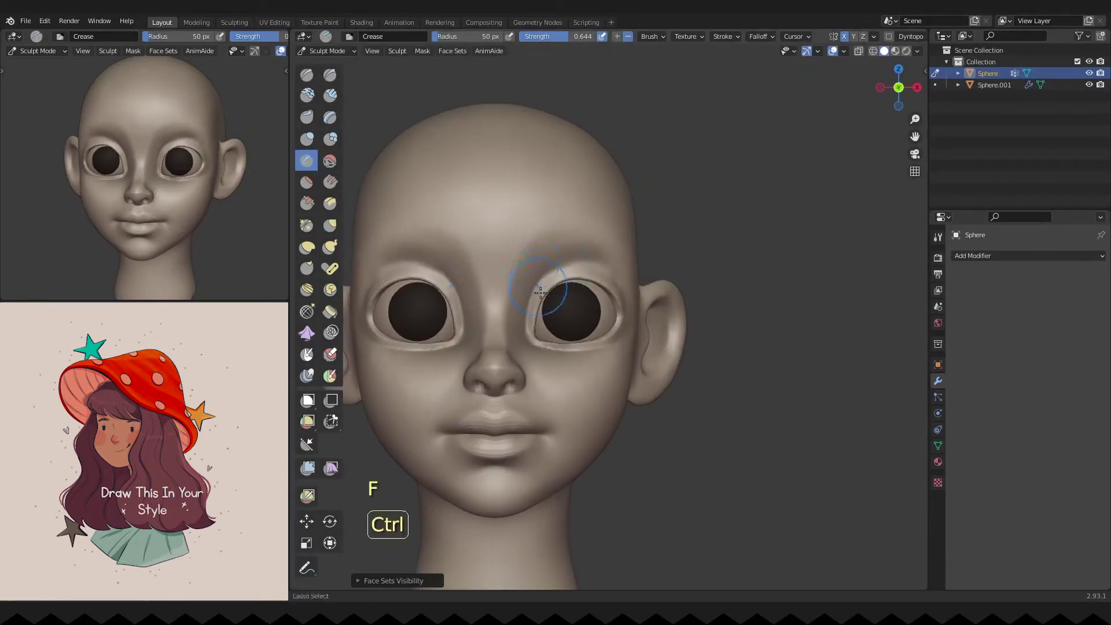
pyautogui.scroll(2, 533, 272)
pyautogui.press('f')
pyautogui.press('f')
pyautogui.keyDown('ctrl'); pyautogui.moveTo(477, 259); pyautogui.dragTo(496, 283, button='middle'); pyautogui.keyUp('ctrl')
pyautogui.moveTo(473, 367)
pyautogui.mouseDown(button='middle')
pyautogui.moveTo(585, 397)
pyautogui.moveTo(659, 290)
pyautogui.moveTo(643, 289)
pyautogui.moveTo(702, 311)
pyautogui.moveTo(634, 333)
pyautogui.mouseUp(button='middle')
pyautogui.scroll(-6, 660, 290)
# Step: Touch up the mask around both eyes and invert it so only the eyelid areas stay editable
pyautogui.press('g')
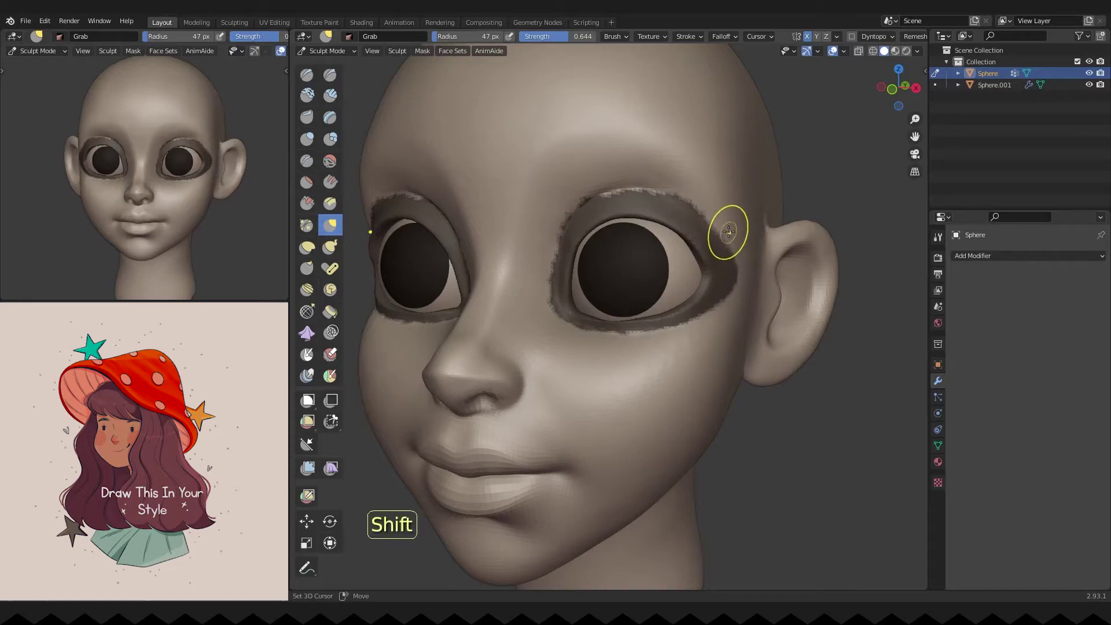
pyautogui.hotkey('ctrl', 'i')
pyautogui.keyDown('ctrl'); pyautogui.keyDown('shift'); pyautogui.moveTo(767, 288); pyautogui.dragTo(763, 283); pyautogui.keyUp('shift'); pyautogui.keyUp('ctrl')
pyautogui.moveTo(763, 283)
pyautogui.mouseDown(button='middle')
pyautogui.moveTo(717, 236)
pyautogui.moveTo(749, 81)
pyautogui.mouseUp(button='middle')
pyautogui.moveTo(443, 60)
pyautogui.keyDown('ctrl'); pyautogui.mouseDown(button='middle')
pyautogui.moveTo(700, 293)
pyautogui.moveTo(657, 206)
pyautogui.moveTo(426, 53)
pyautogui.mouseUp(button='middle'); pyautogui.keyUp('ctrl')
pyautogui.click(423, 51)
# Step: Scale the unmasked eye areas from the front and move them slightly along the X axis
pyautogui.hotkey('ctrl', 'Tab')
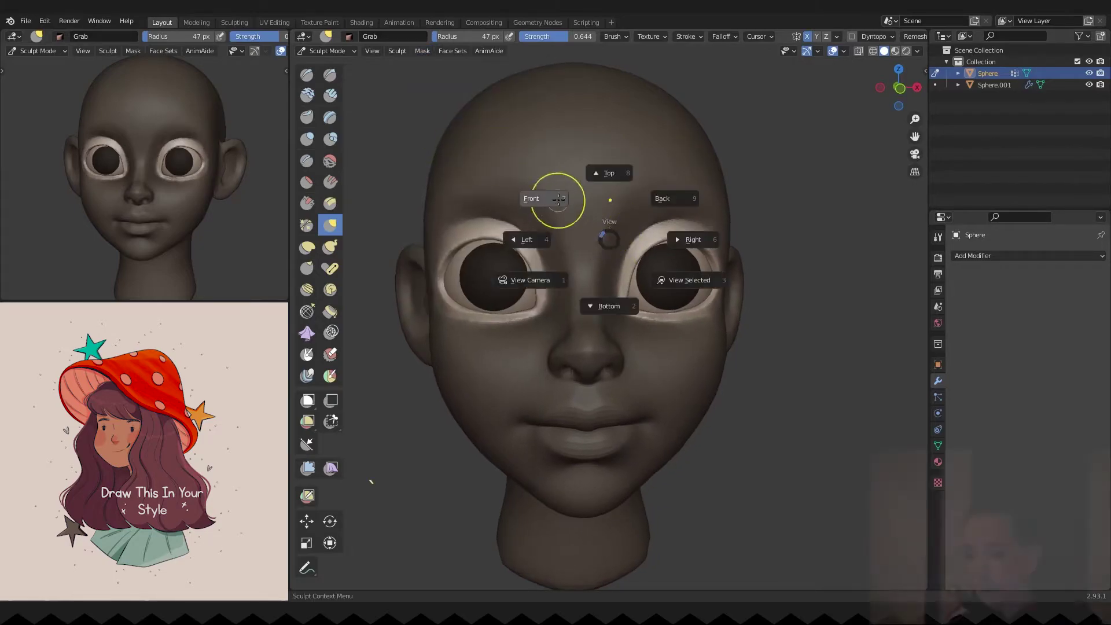
pyautogui.press('Tab')
pyautogui.hotkey('ctrl', 'Tab')
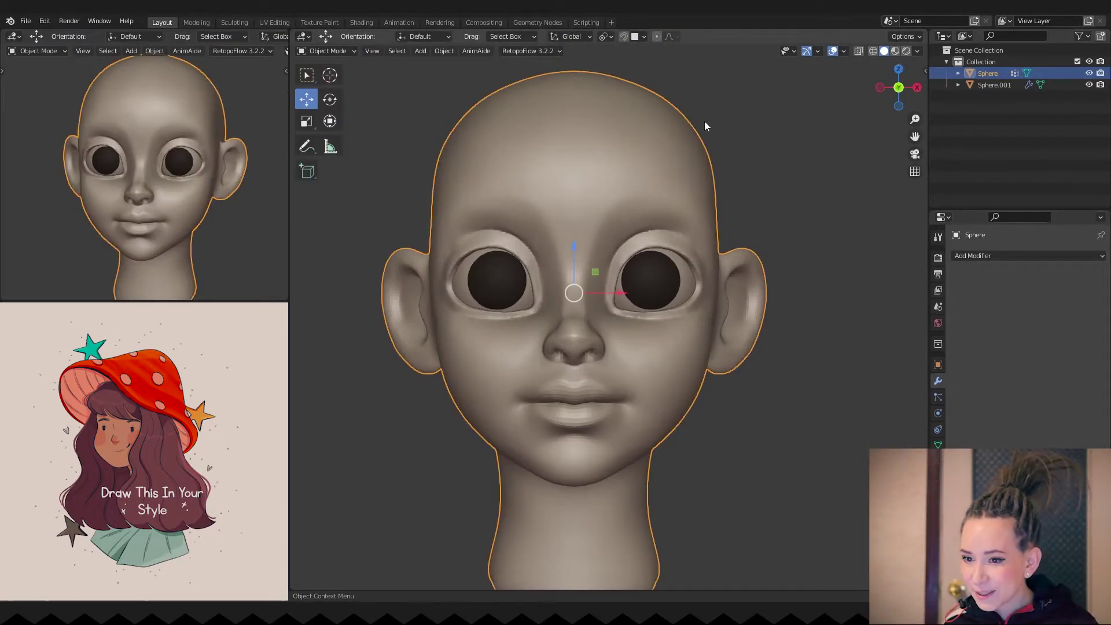
pyautogui.hotkey('ctrl', 'Tab')
pyautogui.press('s')
pyautogui.hotkey('alt', 'q')
pyautogui.press('s')
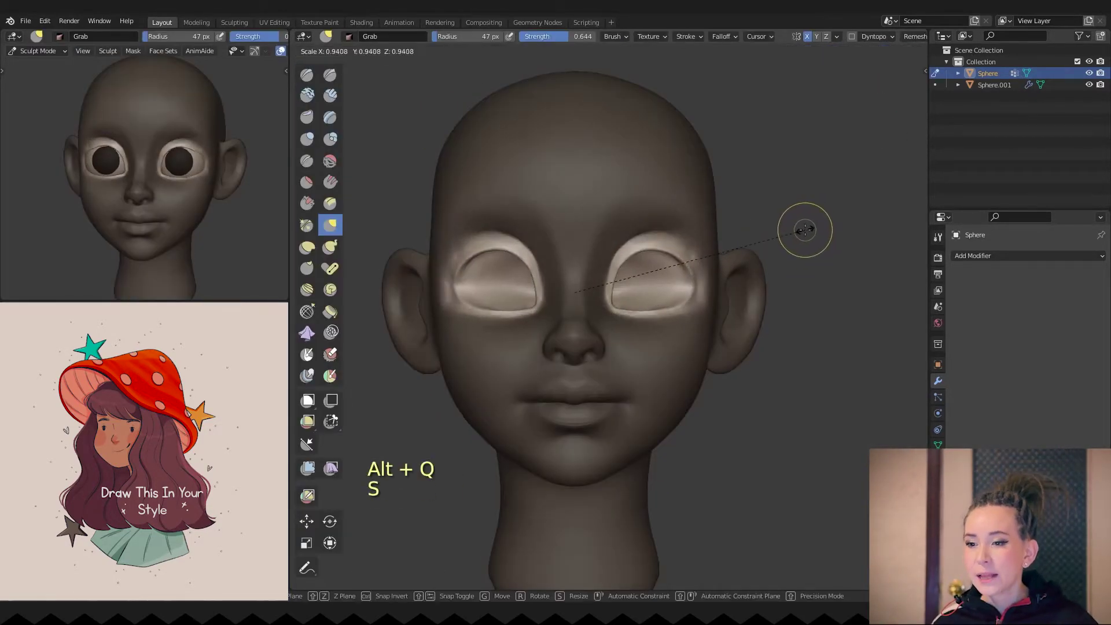
pyautogui.moveTo(619, 292); pyautogui.dragTo(625, 293)
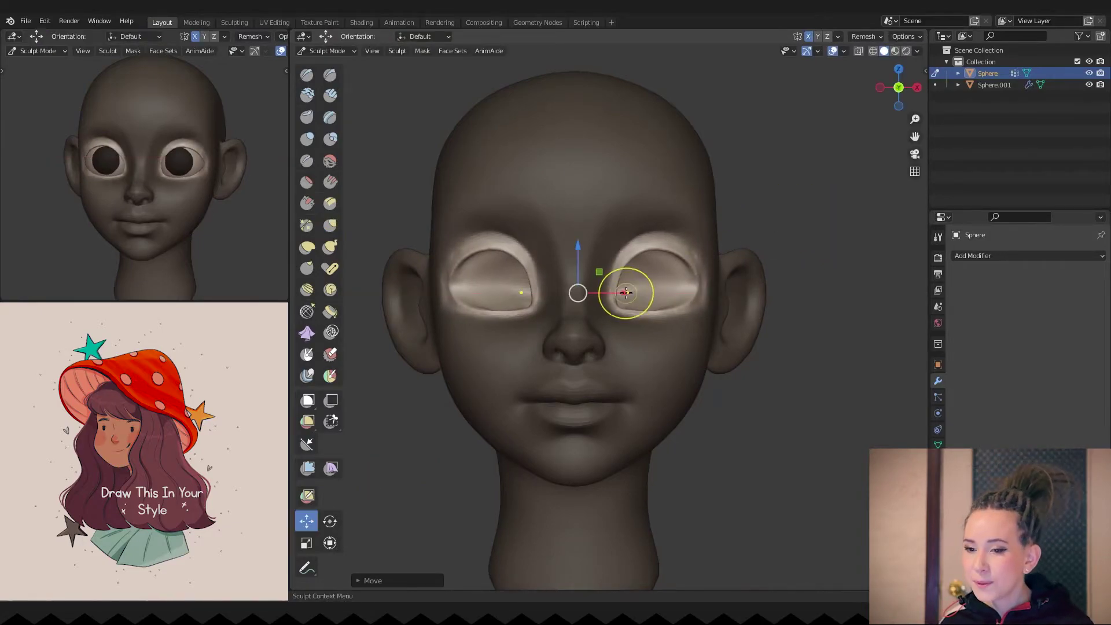
pyautogui.hotkey('ctrl', 'Tab')
pyautogui.hotkey('alt', 'q')
pyautogui.press('s')
pyautogui.click(801, 231)
pyautogui.moveTo(801, 231)
pyautogui.keyDown('alt'); pyautogui.mouseDown()
pyautogui.moveTo(630, 376)
pyautogui.moveTo(670, 287)
pyautogui.moveTo(721, 265)
pyautogui.moveTo(767, 270)
pyautogui.moveTo(727, 232)
pyautogui.moveTo(706, 142)
pyautogui.mouseUp(); pyautogui.keyUp('alt')
# Step: Shape the unmasked eyelids from below and in profile with Grab, reducing the radius from 209 to 77 px
pyautogui.hotkey('ctrl', 'Tab')
pyautogui.press('g')
pyautogui.press('f')
pyautogui.press('f')
pyautogui.press('f')
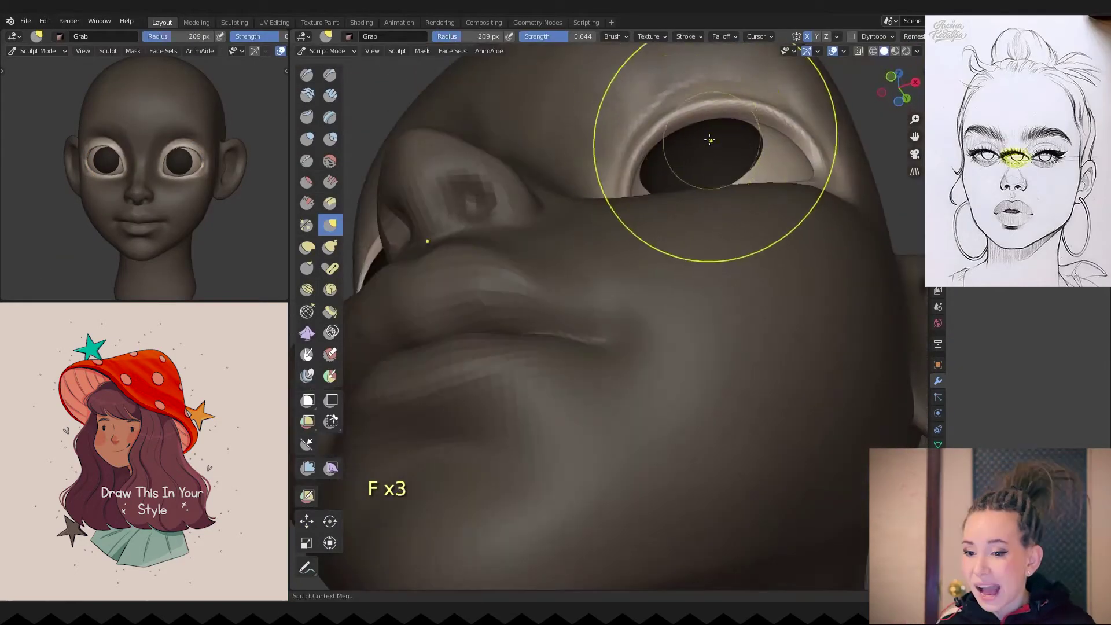
pyautogui.press('`')
pyautogui.click(628, 196)
pyautogui.press('f')
pyautogui.click(512, 234)
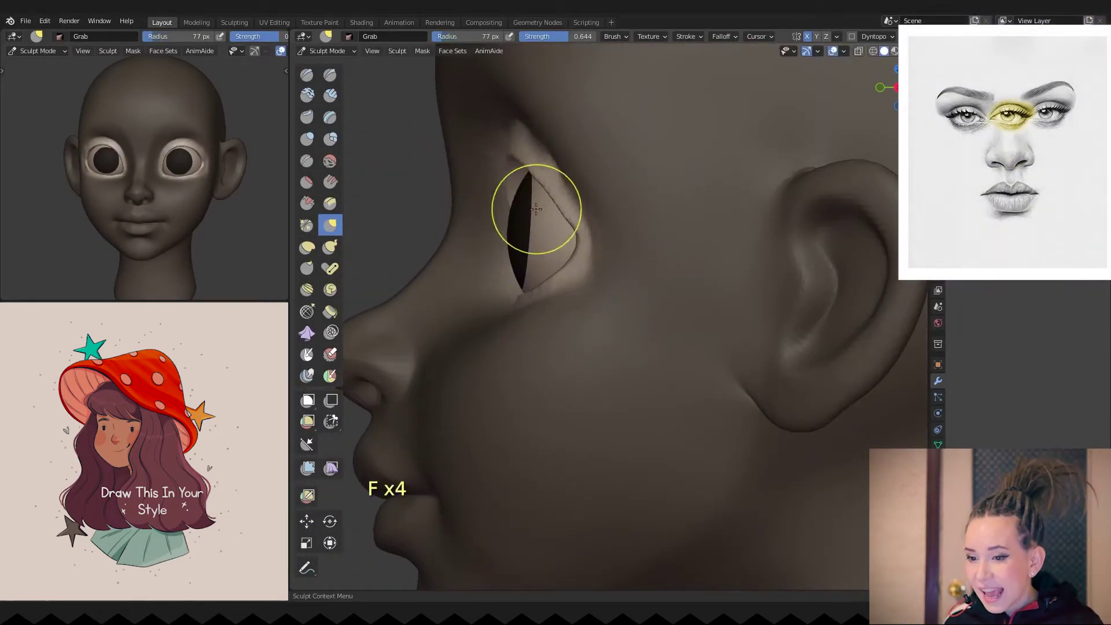
# Step: Carve the lower eyelid fold with Crease at a 27 px radius and clear the mask
pyautogui.keyDown('alt'); pyautogui.moveTo(577, 254); pyautogui.dragTo(520, 307); pyautogui.keyUp('alt')
pyautogui.press('f')
pyautogui.scroll(3, 502, 328)
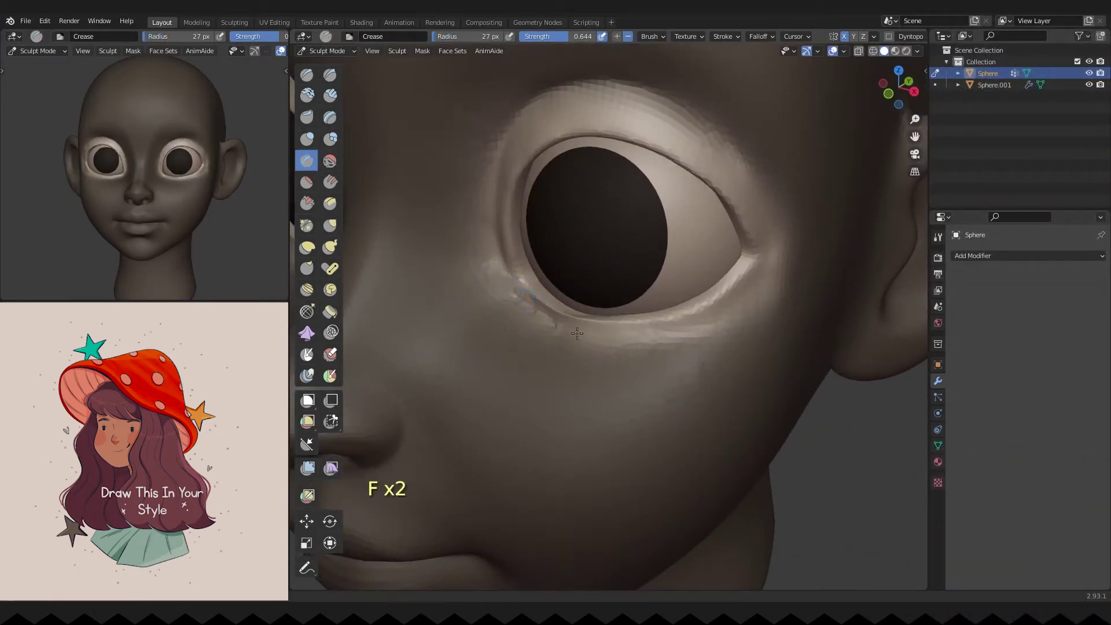
pyautogui.hotkey('alt', 'm')
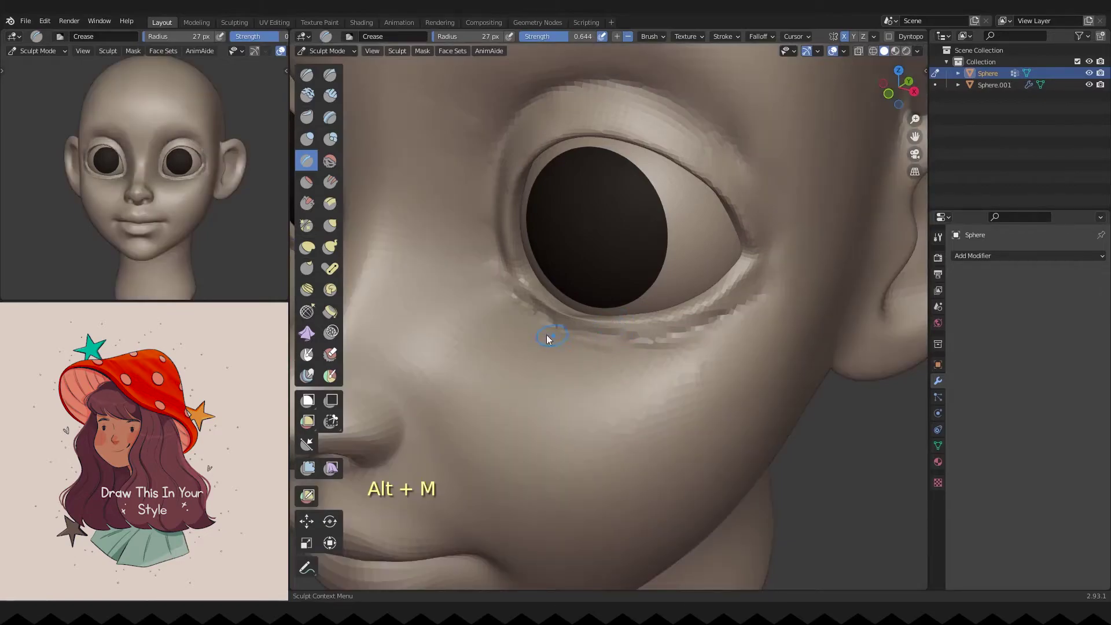
# Step: Sharpen the eyelid creases with Pinch/Magnify at a 35 px radius
pyautogui.moveTo(489, 261); pyautogui.dragTo(551, 246, button='middle')
pyautogui.scroll(-5, 635, 326)
pyautogui.hotkey('shift', 'c')
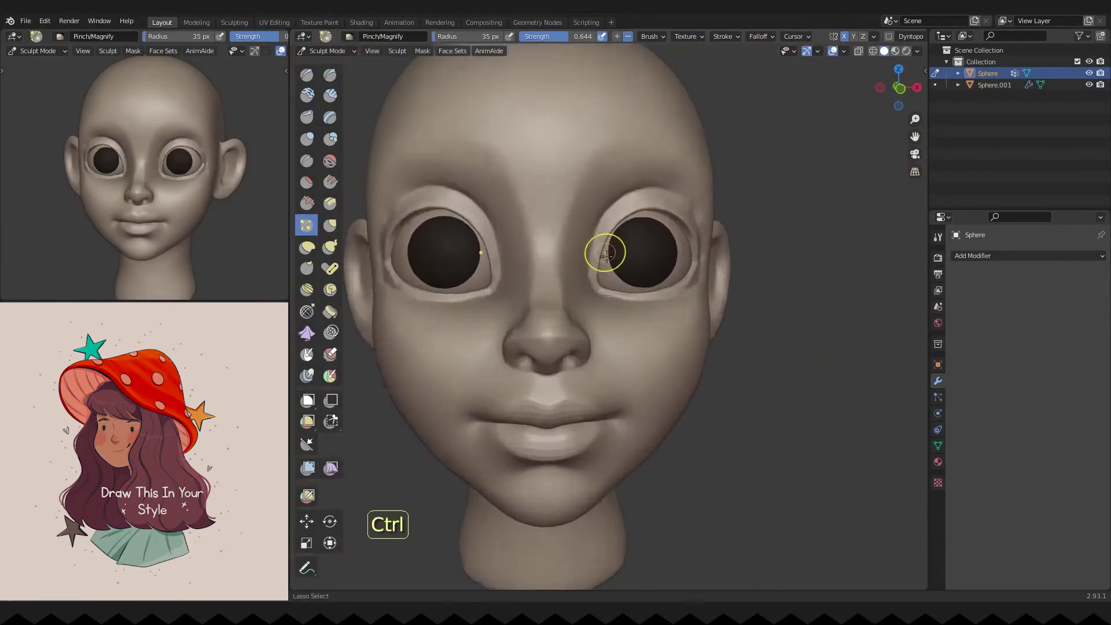
pyautogui.scroll(5, 602, 240)
pyautogui.moveTo(544, 325)
pyautogui.keyDown('ctrl'); pyautogui.mouseDown(button='middle')
pyautogui.moveTo(571, 293)
pyautogui.moveTo(527, 405)
pyautogui.moveTo(535, 431)
pyautogui.moveTo(631, 320)
pyautogui.moveTo(604, 272)
pyautogui.mouseUp(button='middle'); pyautogui.keyUp('ctrl')
# Step: Reshape the lips and mouth corners with Grab at a 71 px radius and undo the last change
pyautogui.press('g')
pyautogui.press('f')
pyautogui.moveTo(636, 317)
pyautogui.mouseDown(button='middle')
pyautogui.moveTo(595, 322)
pyautogui.moveTo(631, 334)
pyautogui.moveTo(644, 273)
pyautogui.moveTo(702, 325)
pyautogui.moveTo(674, 380)
pyautogui.moveTo(684, 355)
pyautogui.moveTo(650, 330)
pyautogui.moveTo(702, 313)
pyautogui.moveTo(719, 347)
pyautogui.moveTo(731, 348)
pyautogui.moveTo(695, 389)
pyautogui.moveTo(657, 330)
pyautogui.moveTo(542, 306)
pyautogui.mouseUp(button='middle')
pyautogui.press('f')
pyautogui.press('f')
pyautogui.hotkey('ctrl', 'z')
pyautogui.press('x')
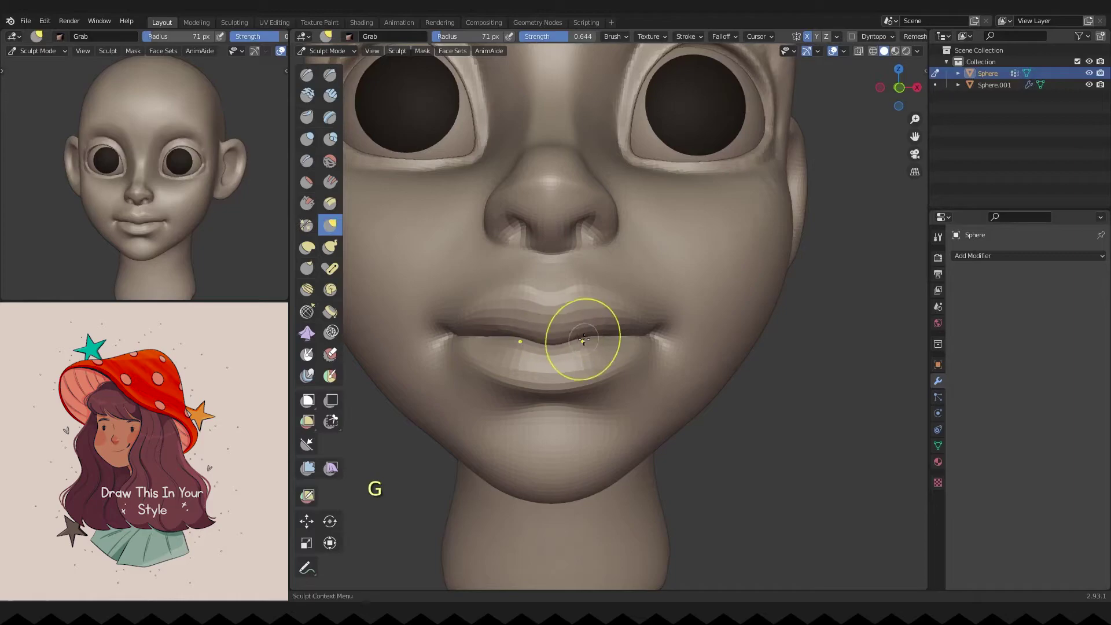
# Step: Lasso-mask the mouth and nose, and invert the mask so only that region stays editable
pyautogui.keyDown('ctrl'); pyautogui.moveTo(634, 339); pyautogui.dragTo(482, 332, button='middle'); pyautogui.keyUp('ctrl')
pyautogui.keyDown('ctrl'); pyautogui.keyDown('shift'); pyautogui.moveTo(482, 332); pyautogui.dragTo(619, 271); pyautogui.keyUp('shift'); pyautogui.keyUp('ctrl')
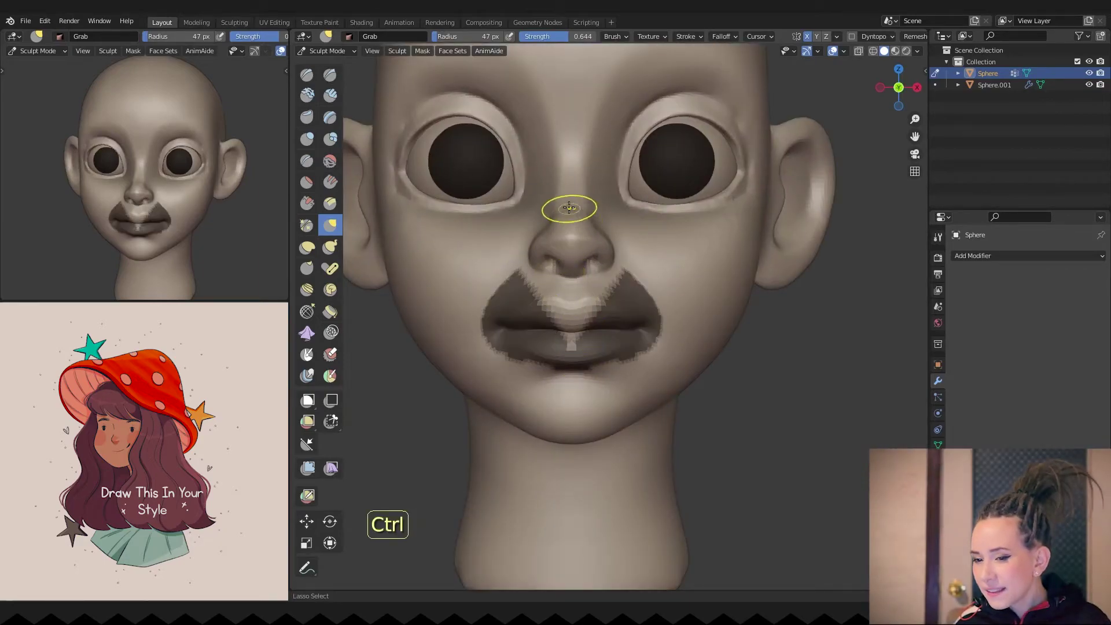
pyautogui.moveTo(618, 252); pyautogui.dragTo(461, 363, button='middle')
pyautogui.hotkey('ctrl', 'i')
pyautogui.hotkey('ctrl', 'i')
pyautogui.hotkey('ctrl', 'i')
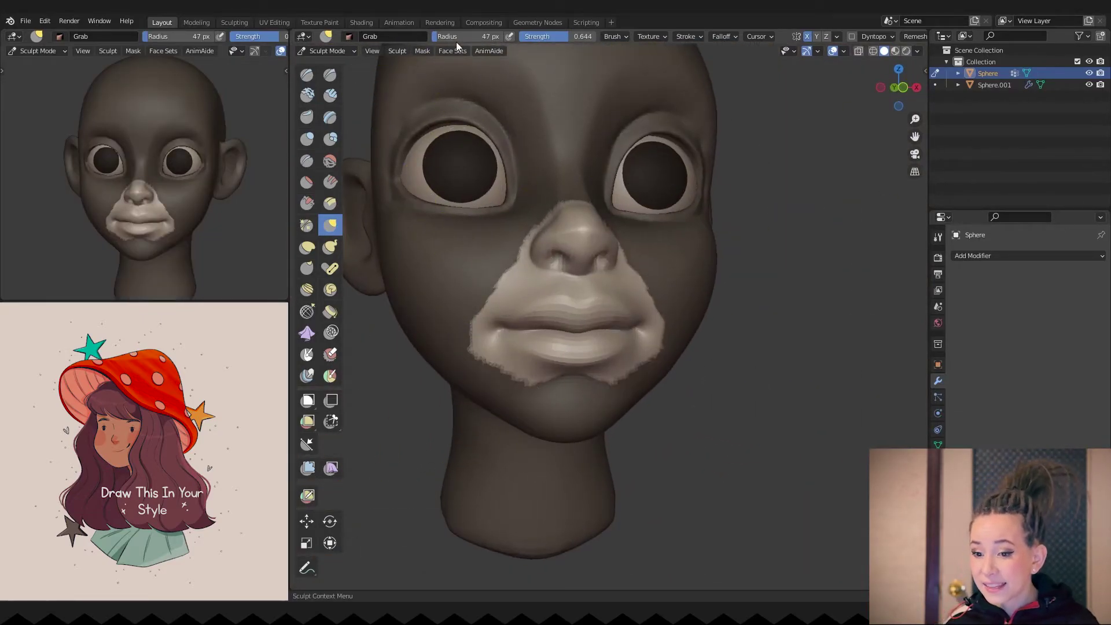
# Step: Soften the mask edge and scale the unmasked nose and mouth to about 0.956
pyautogui.press('`')
pyautogui.press('s')
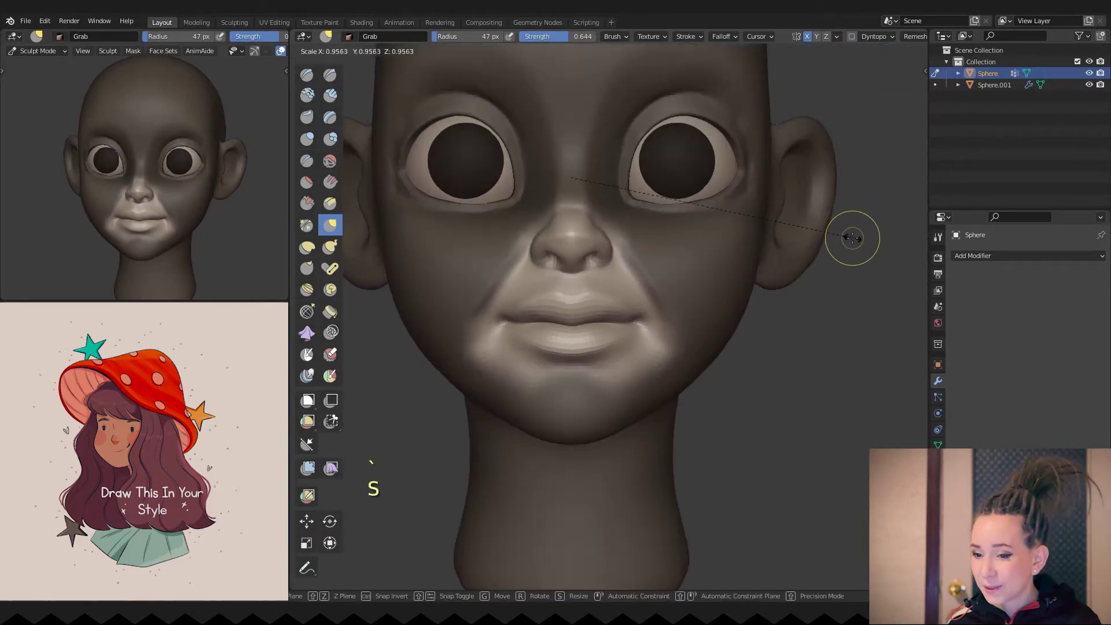
pyautogui.click(853, 237)
# Step: Reposition the unmasked nose and mouth with the Move tool in profile, and clear the mask
pyautogui.press('KP_3')
pyautogui.click(306, 521)
pyautogui.keyDown('ctrl'); pyautogui.moveTo(856, 169); pyautogui.dragTo(731, 238); pyautogui.keyUp('ctrl')
pyautogui.scroll(-4, 731, 238)
pyautogui.press('KP_1')
pyautogui.hotkey('alt', 'm')
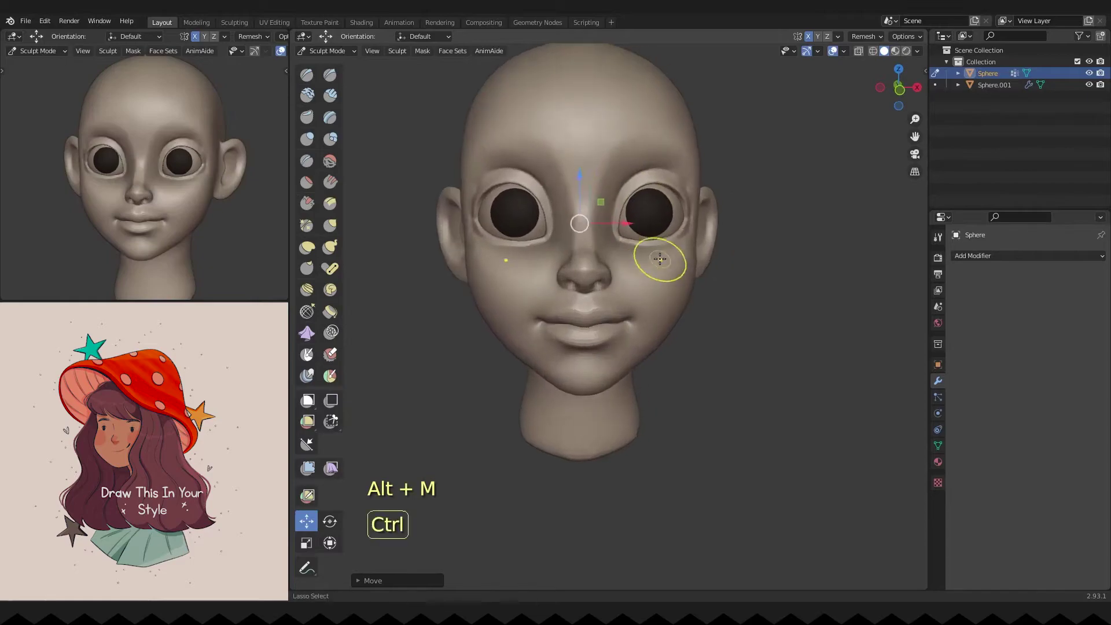
# Step: Refine the facial proportions with Grab, adjusting the brush radius between strokes
pyautogui.moveTo(661, 264); pyautogui.dragTo(699, 188, button='middle')
pyautogui.press('g')
pyautogui.press('KP_1')
pyautogui.scroll(-2, 678, 228)
pyautogui.moveTo(679, 228)
pyautogui.keyDown('shift'); pyautogui.mouseDown(button='middle')
pyautogui.moveTo(658, 323)
pyautogui.moveTo(640, 312)
pyautogui.moveTo(629, 326)
pyautogui.moveTo(620, 397)
pyautogui.moveTo(377, 191)
pyautogui.mouseUp(button='middle'); pyautogui.keyUp('shift')
pyautogui.press('g')
pyautogui.press('f')
pyautogui.press('f')
pyautogui.press('f')
pyautogui.press('f')
# Step: Tighten facial details with Pinch/Magnify, adjusting the radius to 27 px
pyautogui.press('p')
pyautogui.press('f')
pyautogui.press('f')
pyautogui.press('f')
# Step: Add a Multires modifier to the head and subdivide it to level 1
pyautogui.click(1031, 255)
pyautogui.click(985, 273)
pyautogui.moveTo(471, 276); pyautogui.dragTo(566, 255, button='middle')
pyautogui.hotkey('ctrl', '1')
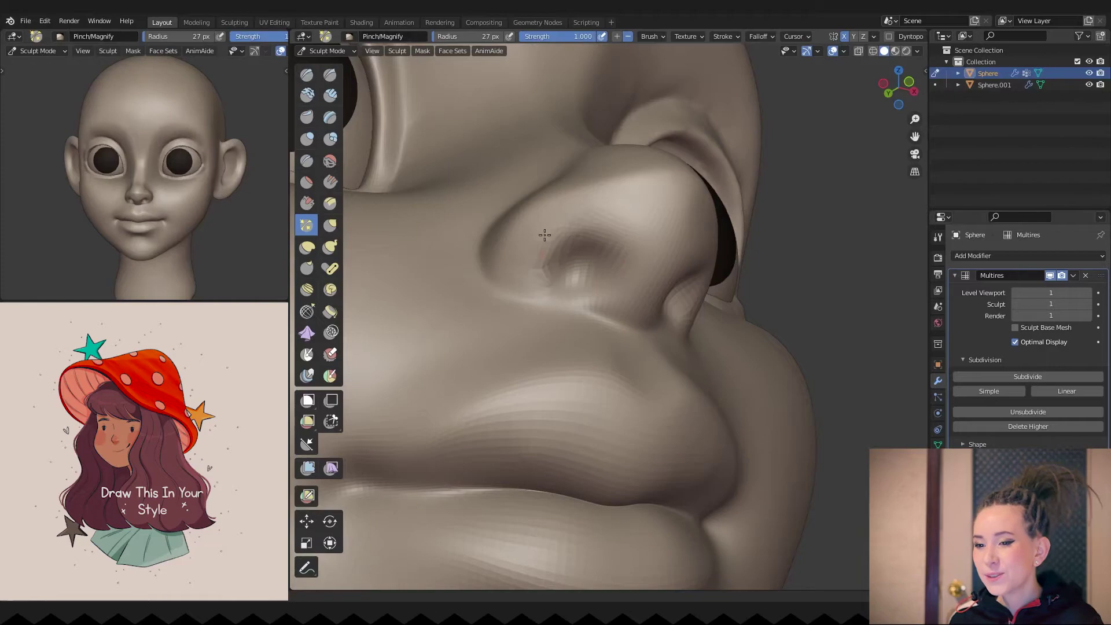
# Step: Refine the nostrils from below with the Draw and Grab brushes
pyautogui.moveTo(620, 223)
pyautogui.mouseDown(button='middle')
pyautogui.moveTo(565, 263)
pyautogui.moveTo(531, 352)
pyautogui.moveTo(476, 336)
pyautogui.moveTo(515, 335)
pyautogui.moveTo(669, 248)
pyautogui.moveTo(563, 248)
pyautogui.moveTo(492, 129)
pyautogui.mouseUp(button='middle')
pyautogui.press('x')
pyautogui.press('f')
pyautogui.moveTo(673, 271); pyautogui.dragTo(522, 267, button='middle')
pyautogui.moveTo(531, 316); pyautogui.dragTo(524, 290, button='middle')
pyautogui.scroll(4, 526, 287)
pyautogui.press('g')
pyautogui.press('f')
# Step: Build up the nostrils and the area above the upper lip with Clay Strips, reducing the radius from 52 to 47 px
pyautogui.press('c')
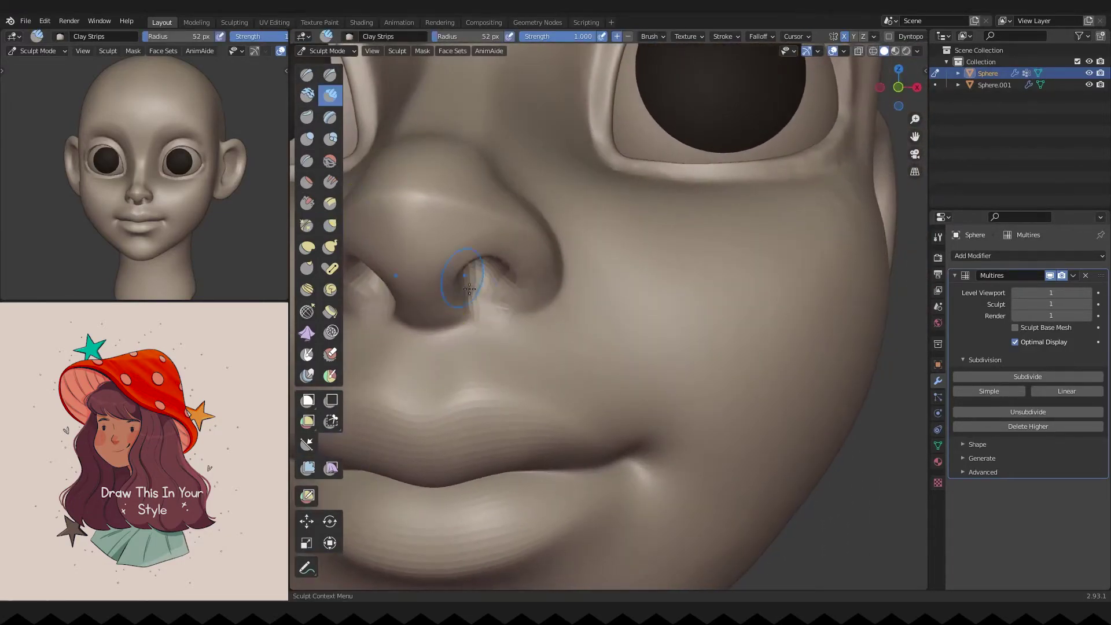
pyautogui.scroll(-4, 474, 309)
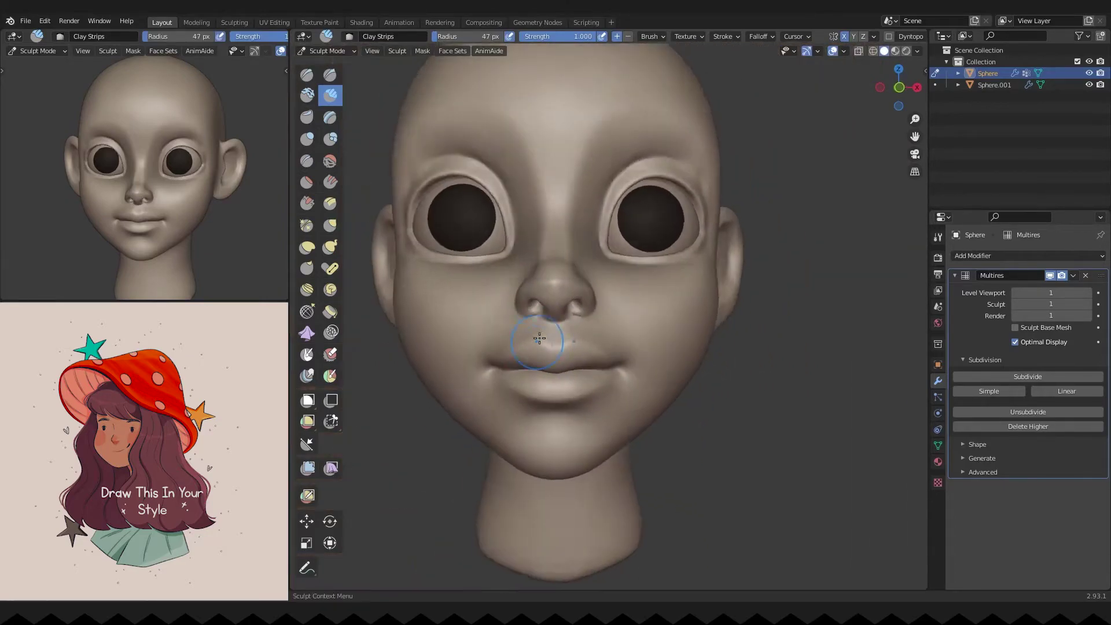
pyautogui.scroll(3, 615, 311)
pyautogui.press('f')
pyautogui.click(554, 331)
# Step: Reshape the nose, mouth and face profile with Grab at a 76 px radius
pyautogui.press('g')
pyautogui.keyDown('ctrl'); pyautogui.moveTo(563, 330); pyautogui.dragTo(665, 324, button='middle'); pyautogui.keyUp('ctrl')
pyautogui.press('KP_1')
pyautogui.keyDown('ctrl'); pyautogui.moveTo(541, 298); pyautogui.dragTo(757, 185, button='middle'); pyautogui.keyUp('ctrl')
pyautogui.keyDown('ctrl'); pyautogui.moveTo(741, 257); pyautogui.dragTo(605, 348, button='middle'); pyautogui.keyUp('ctrl')
pyautogui.press('ctrl+KP_3')
pyautogui.press('f')
pyautogui.click(604, 349)
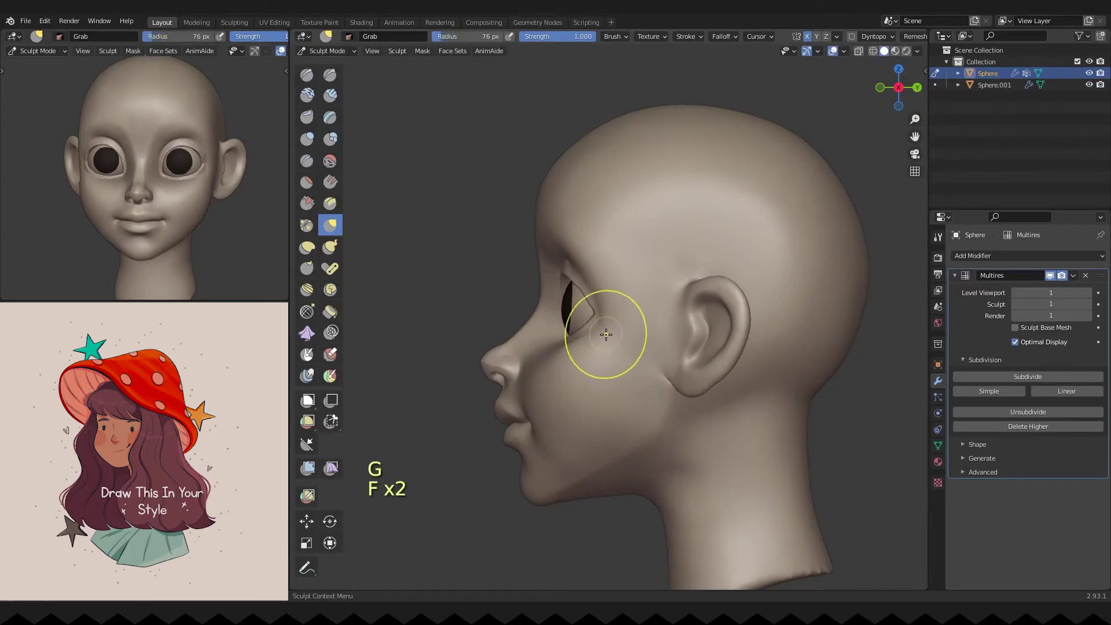
pyautogui.moveTo(478, 314); pyautogui.dragTo(504, 307, button='middle')
# Step: At sculpt level 0, lasso-mask the eye areas, soften and invert the mask, and reposition the unmasked eye region in profile
pyautogui.moveTo(530, 466); pyautogui.dragTo(625, 277, button='middle')
pyautogui.moveTo(625, 278)
pyautogui.keyDown('ctrl'); pyautogui.keyDown('shift'); pyautogui.mouseDown()
pyautogui.moveTo(620, 352)
pyautogui.moveTo(665, 255)
pyautogui.moveTo(627, 272)
pyautogui.mouseUp(); pyautogui.keyUp('shift'); pyautogui.keyUp('ctrl')
pyautogui.moveTo(627, 272)
pyautogui.mouseDown(button='middle')
pyautogui.moveTo(695, 289)
pyautogui.moveTo(583, 256)
pyautogui.mouseUp(button='middle')
pyautogui.click(1016, 304)
pyautogui.moveTo(583, 256)
pyautogui.keyDown('ctrl'); pyautogui.keyDown('shift'); pyautogui.mouseDown()
pyautogui.moveTo(651, 347)
pyautogui.moveTo(622, 245)
pyautogui.moveTo(599, 255)
pyautogui.mouseUp(); pyautogui.keyUp('shift'); pyautogui.keyUp('ctrl')
pyautogui.click(422, 50)
pyautogui.press('`')
pyautogui.hotkey('ctrl', 'i')
pyautogui.moveTo(773, 130)
pyautogui.keyDown('ctrl'); pyautogui.keyDown('shift'); pyautogui.mouseDown()
pyautogui.moveTo(761, 510)
pyautogui.moveTo(752, 499)
pyautogui.mouseUp(); pyautogui.keyUp('shift'); pyautogui.keyUp('ctrl')
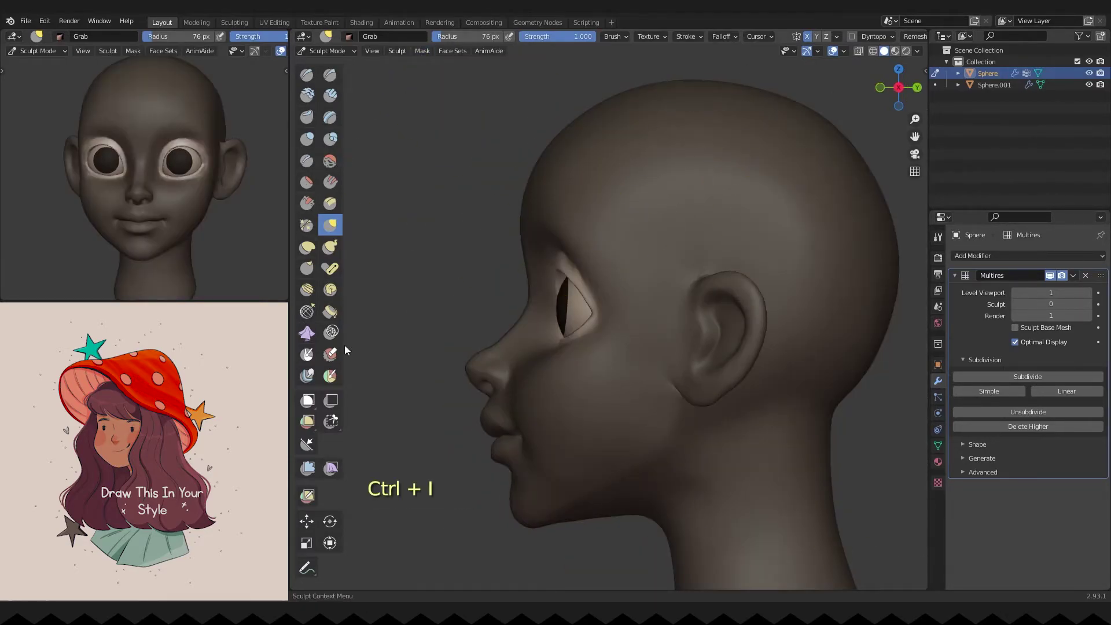
pyautogui.click(307, 521)
pyautogui.moveTo(741, 322); pyautogui.dragTo(724, 323)
# Step: Focus on the eye in Object Mode, return the head to Sculpt Mode, and clear its mask
pyautogui.hotkey('ctrl', 'Tab')
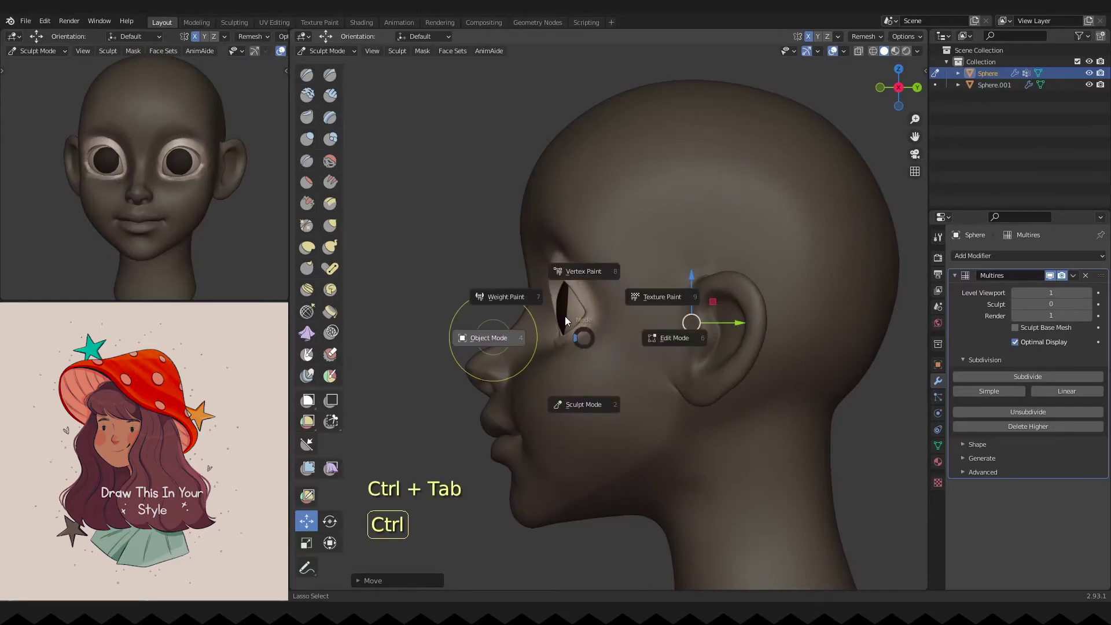
pyautogui.click(489, 337)
pyautogui.click(609, 367)
pyautogui.press('KP_Decimal')
pyautogui.moveTo(679, 326)
pyautogui.mouseDown(button='middle')
pyautogui.moveTo(735, 256)
pyautogui.moveTo(666, 312)
pyautogui.mouseUp(button='middle')
pyautogui.scroll(4, 665, 312)
pyautogui.click(663, 315)
pyautogui.hotkey('ctrl', 'Tab')
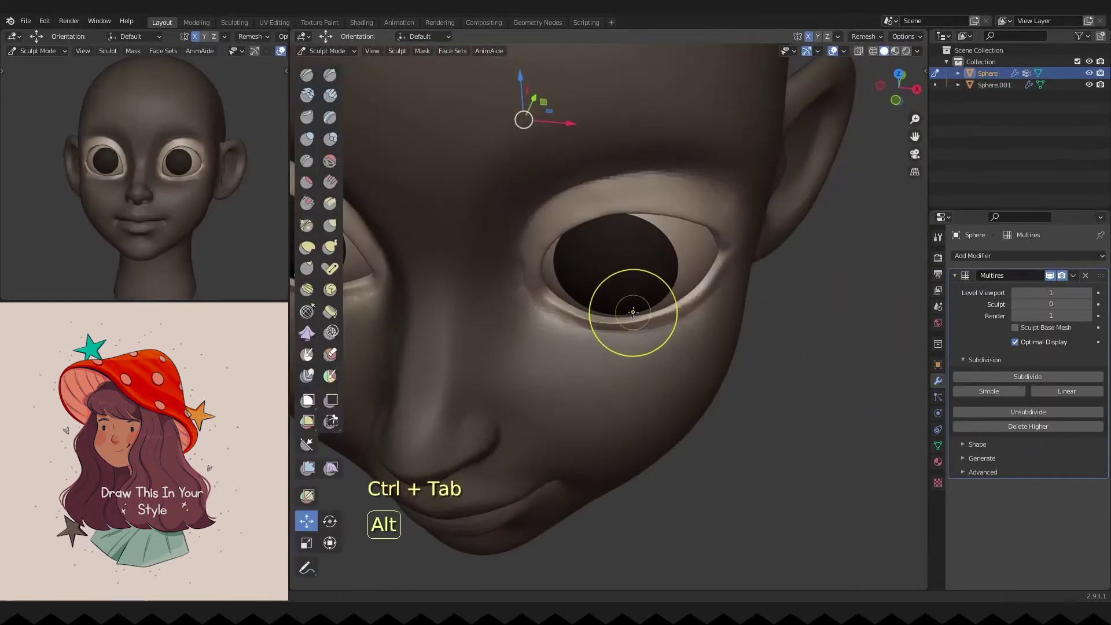
pyautogui.hotkey('alt', 'm')
# Step: Fit the eyelids around the eyeball with Grab from the front and side, adjusting the radius between strokes
pyautogui.press('g')
pyautogui.press('f')
pyautogui.press('f')
pyautogui.press('f')
pyautogui.click(666, 277)
pyautogui.moveTo(666, 278)
pyautogui.mouseDown(button='middle')
pyautogui.moveTo(685, 248)
pyautogui.moveTo(565, 248)
pyautogui.moveTo(602, 174)
pyautogui.mouseUp(button='middle')
pyautogui.scroll(-4, 657, 236)
pyautogui.moveTo(658, 236); pyautogui.dragTo(685, 211, button='middle')
pyautogui.scroll(6, 684, 210)
pyautogui.press('f')
# Step: Sharpen and smooth the eyelid rims and fold with Pinch/Magnify, reducing the radius from 50 to 38 px
pyautogui.press('p')
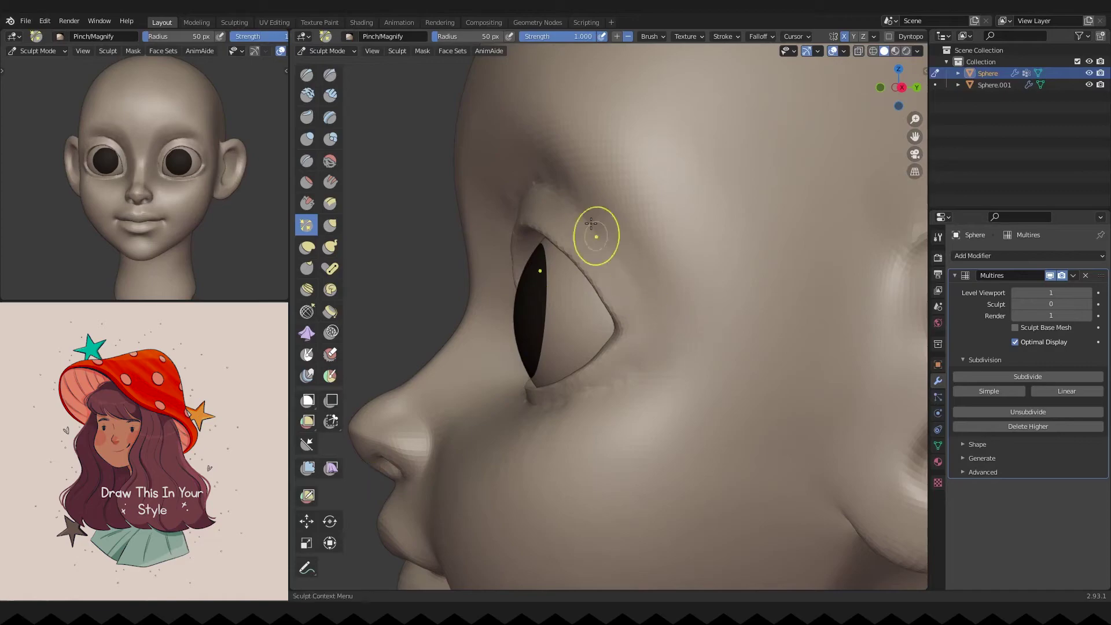
pyautogui.moveTo(564, 184); pyautogui.dragTo(711, 231, button='middle')
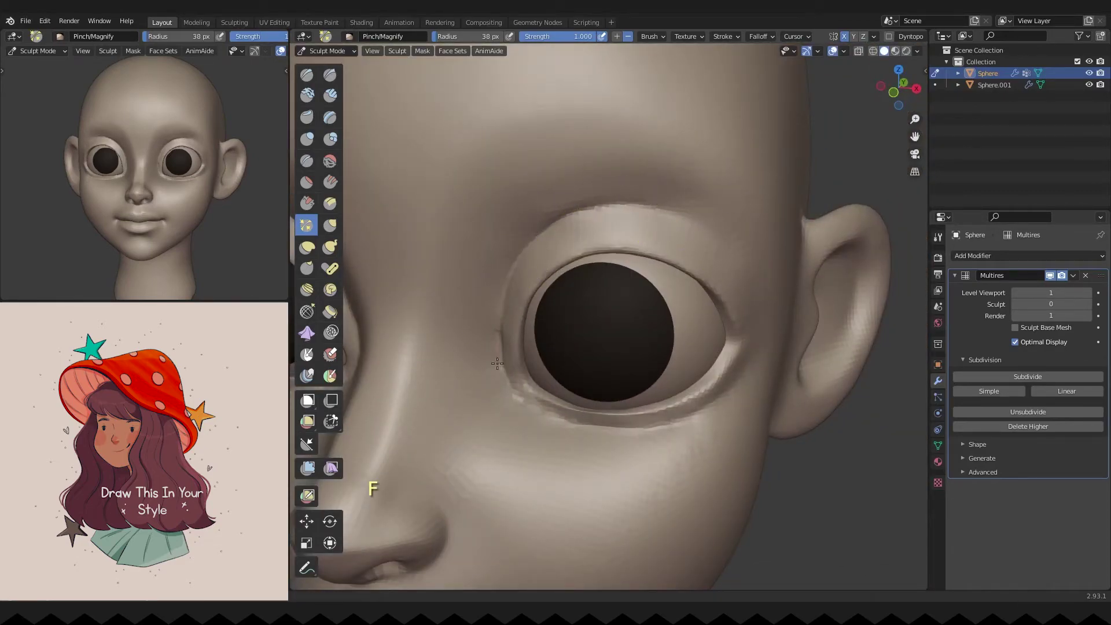
pyautogui.moveTo(661, 197); pyautogui.dragTo(521, 284, button='middle')
pyautogui.moveTo(549, 203); pyautogui.dragTo(635, 241, button='middle')
pyautogui.moveTo(731, 332); pyautogui.dragTo(473, 398, button='middle')
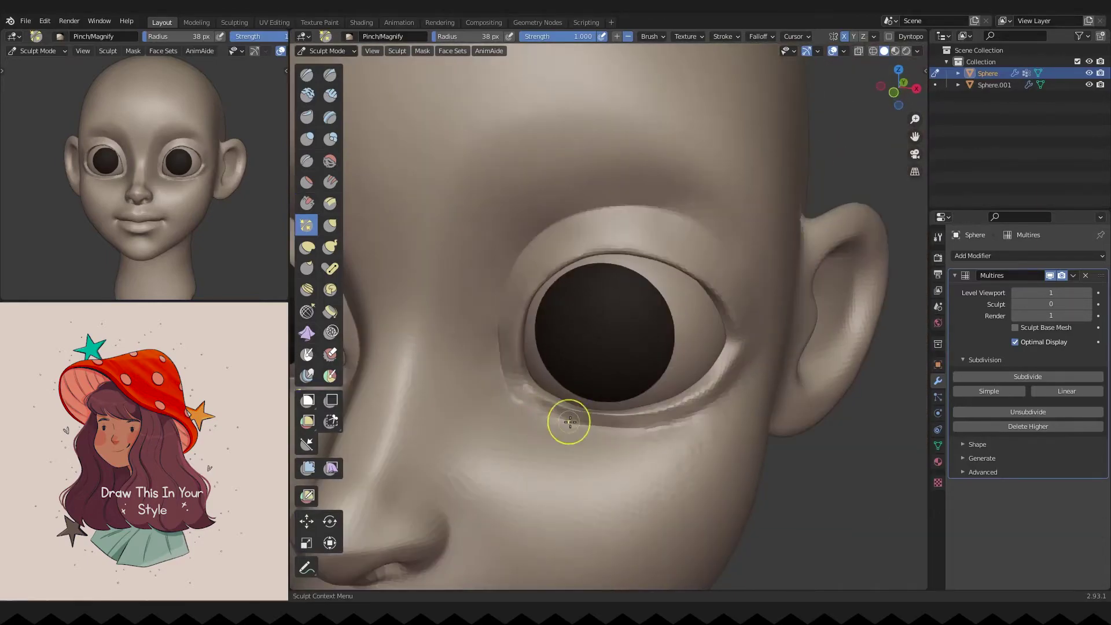
pyautogui.scroll(3, 473, 398)
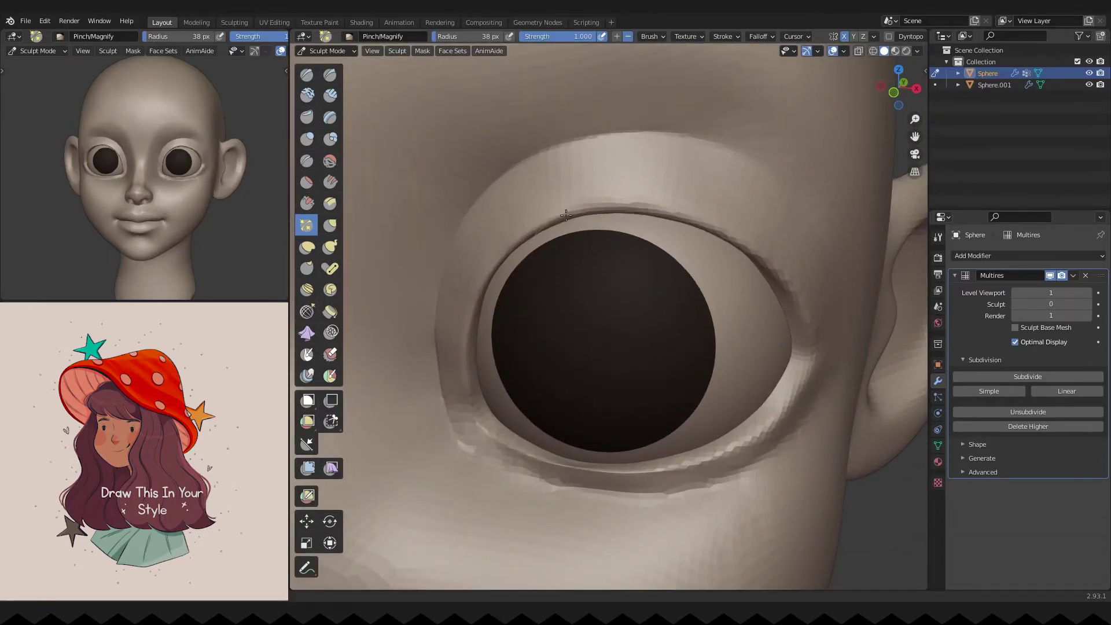
pyautogui.moveTo(748, 227); pyautogui.dragTo(527, 172, button='middle')
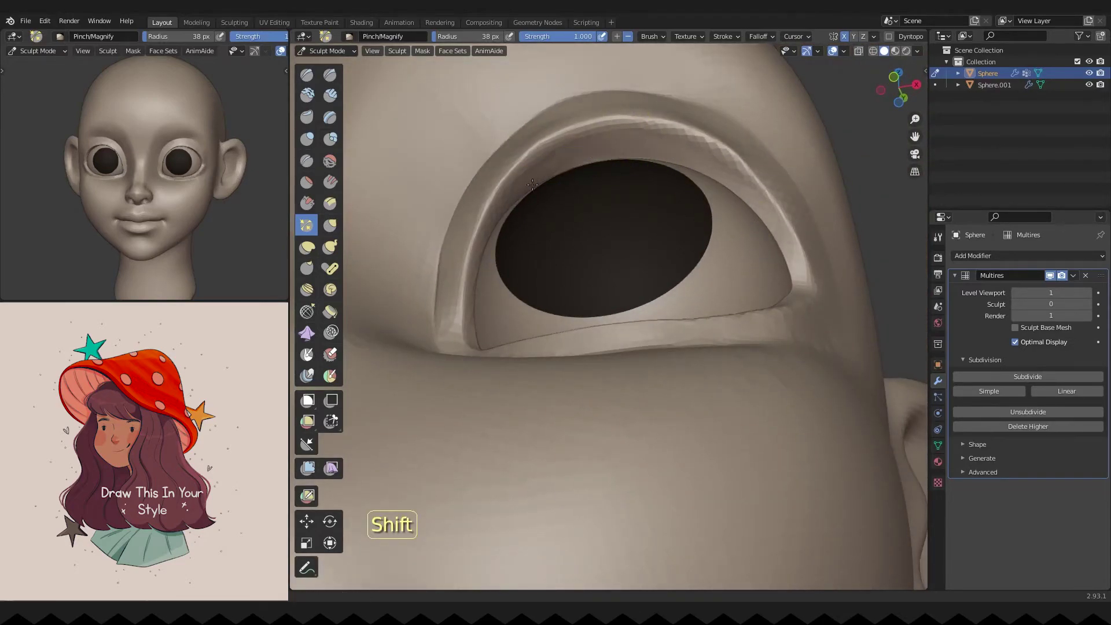
pyautogui.moveTo(647, 144); pyautogui.dragTo(709, 153, button='middle')
pyautogui.moveTo(643, 139)
pyautogui.mouseDown(button='middle')
pyautogui.moveTo(810, 238)
pyautogui.moveTo(704, 358)
pyautogui.moveTo(452, 362)
pyautogui.mouseUp(button='middle')
# Step: Adjust the eyelids with Grab at 51 px and tighten the inner eye corner with Pinch/Magnify at 41 px
pyautogui.press('g')
pyautogui.press('f')
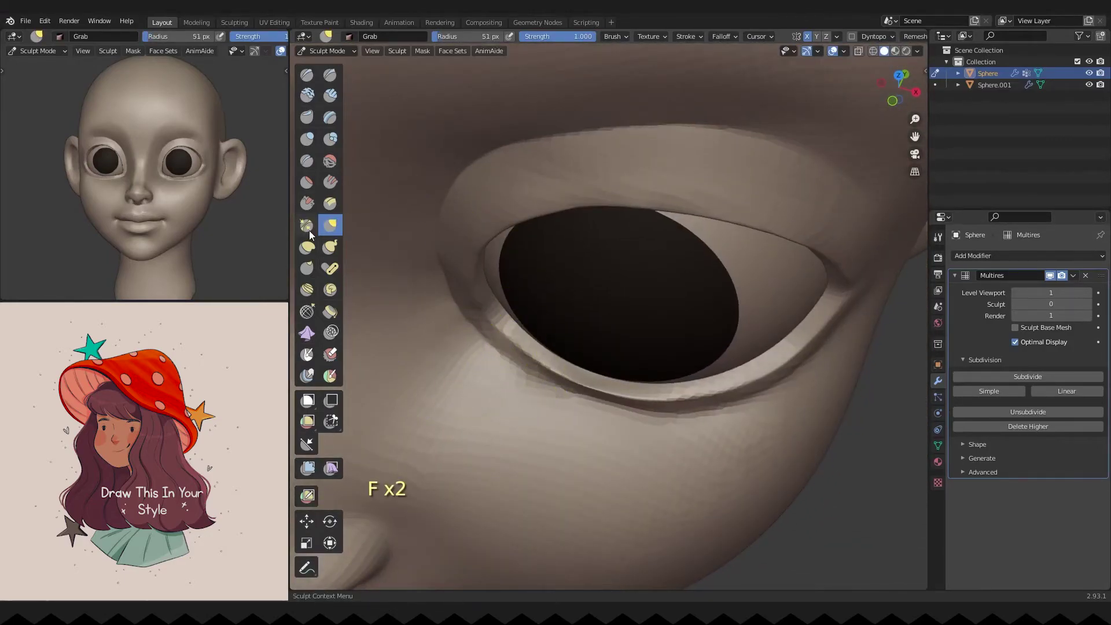
pyautogui.click(311, 232)
pyautogui.press('f')
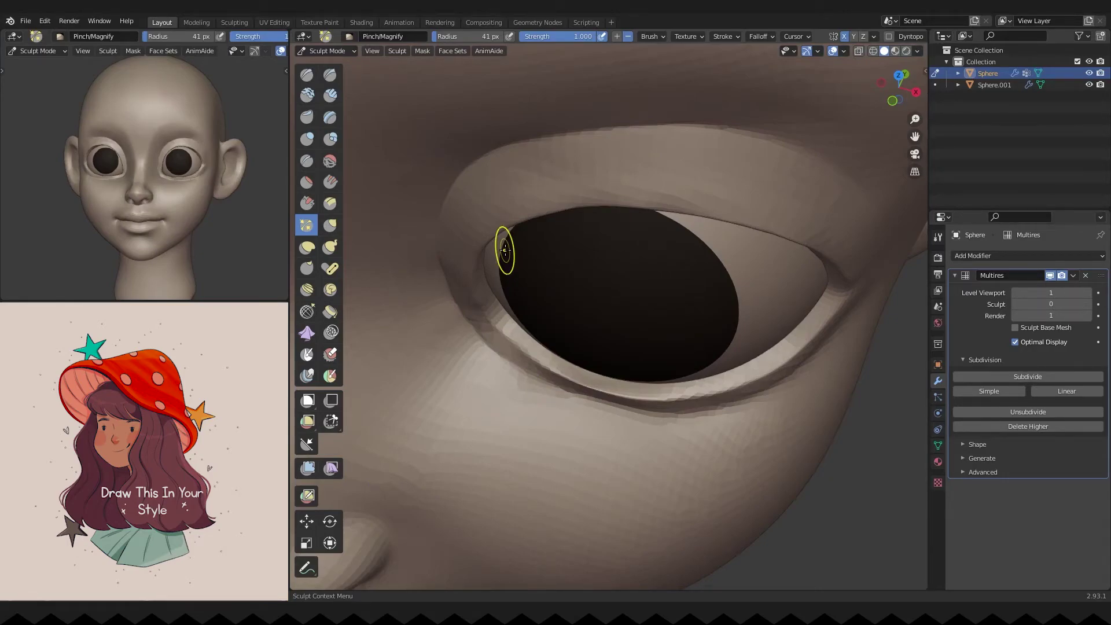
pyautogui.moveTo(504, 250); pyautogui.dragTo(485, 277, button='middle')
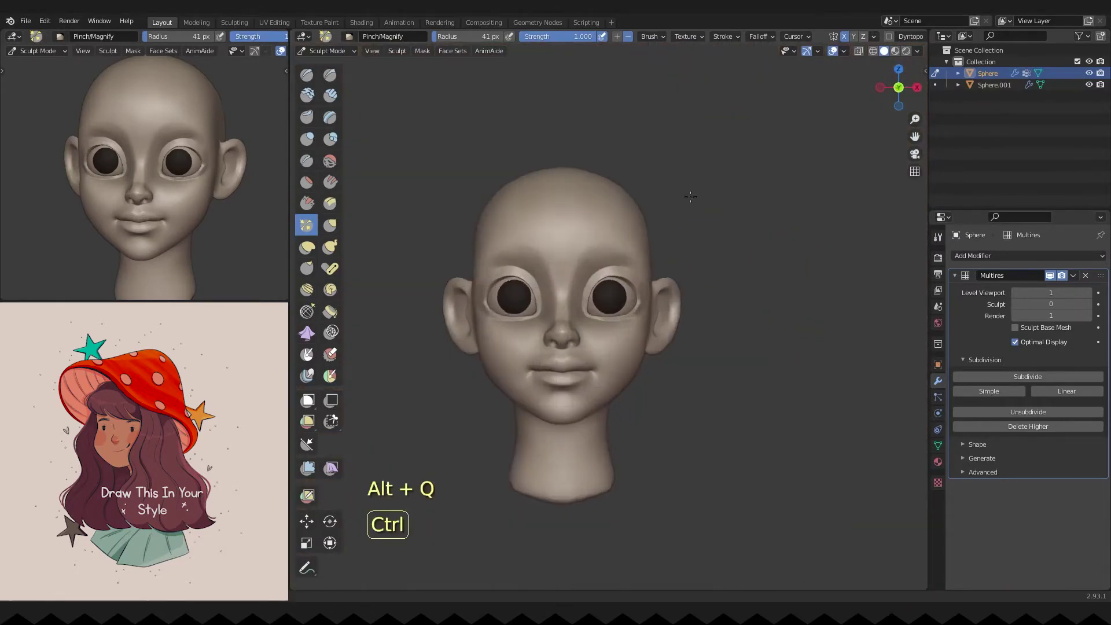
# Step: Refine the skin below the lower eyelids with Pinch/Magnify at a 50 px radius
pyautogui.scroll(3, 664, 273)
pyautogui.press('f')
pyautogui.click(646, 323)
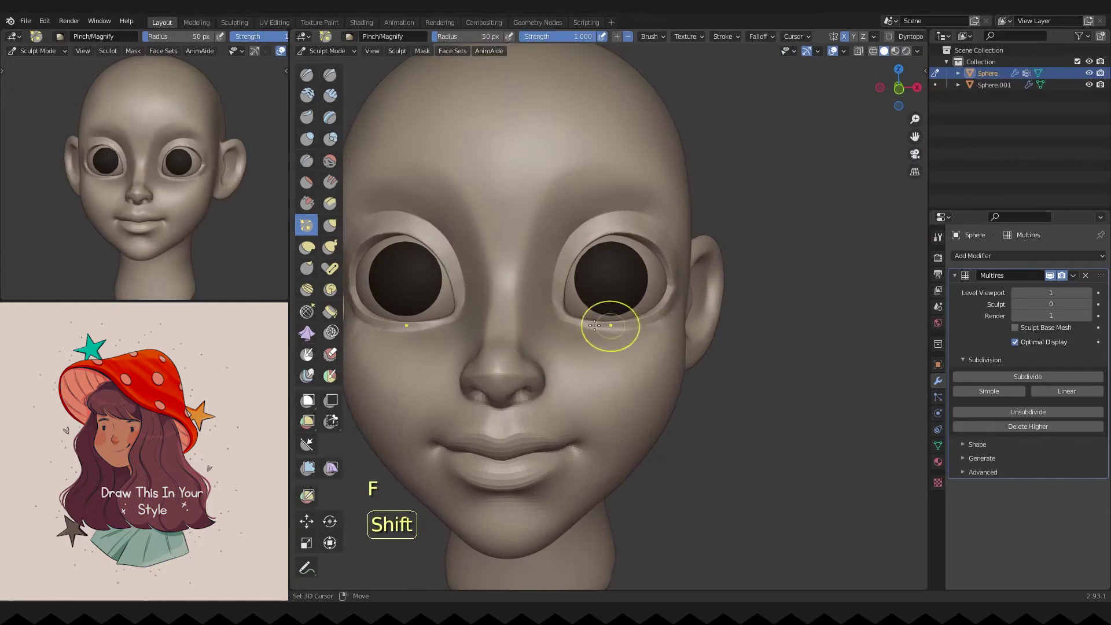
pyautogui.moveTo(608, 228); pyautogui.dragTo(533, 293, button='middle')
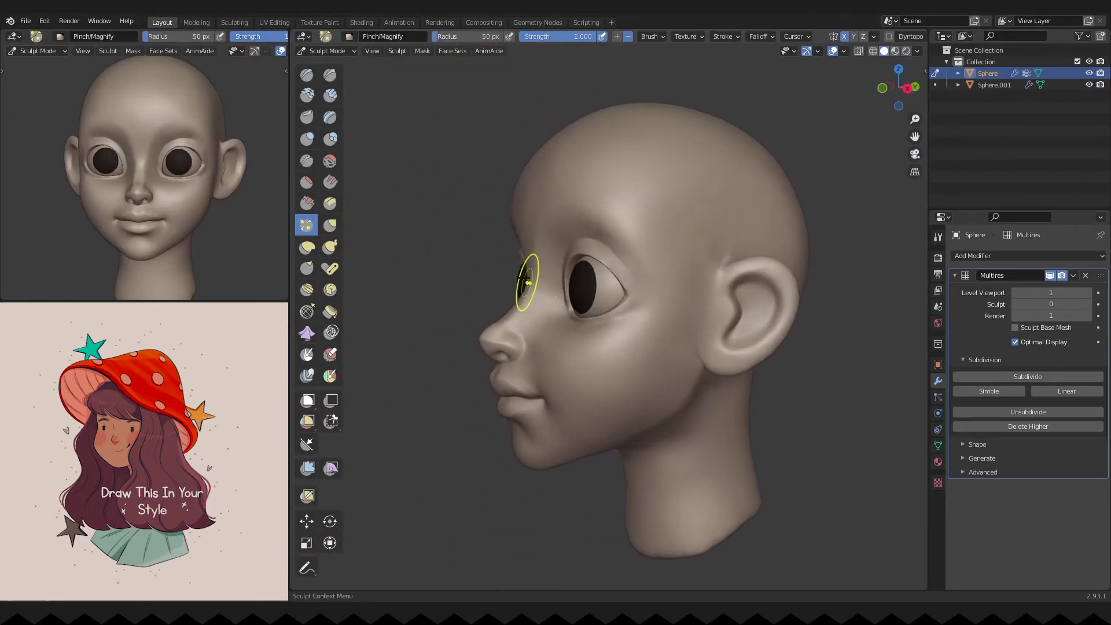
# Step: Reshape the nose bridge in profile with Grab, starting at a 64 px radius
pyautogui.press('g')
pyautogui.press('`')
pyautogui.scroll(8, 521, 298)
pyautogui.press('f')
pyautogui.press('f')
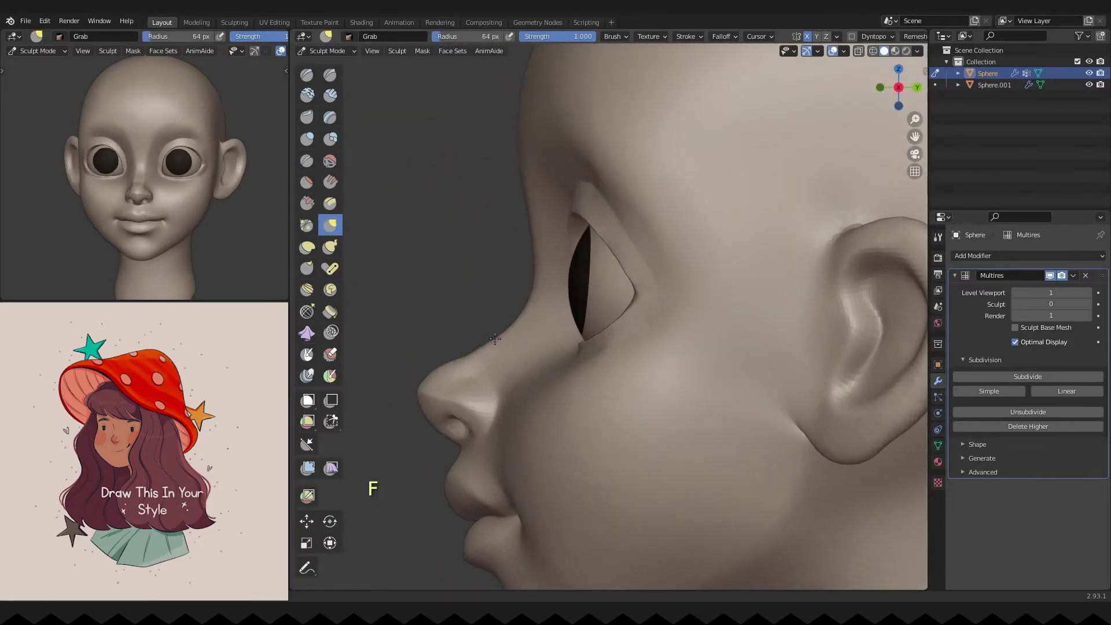
pyautogui.press('f')
pyautogui.moveTo(505, 370); pyautogui.dragTo(514, 269, button='middle')
# Step: Pinch the nose bridge between the eyes with Pinch/Magnify, reducing the radius from 148 to 77 px
pyautogui.press('p')
pyautogui.press('f')
pyautogui.scroll(-4, 520, 295)
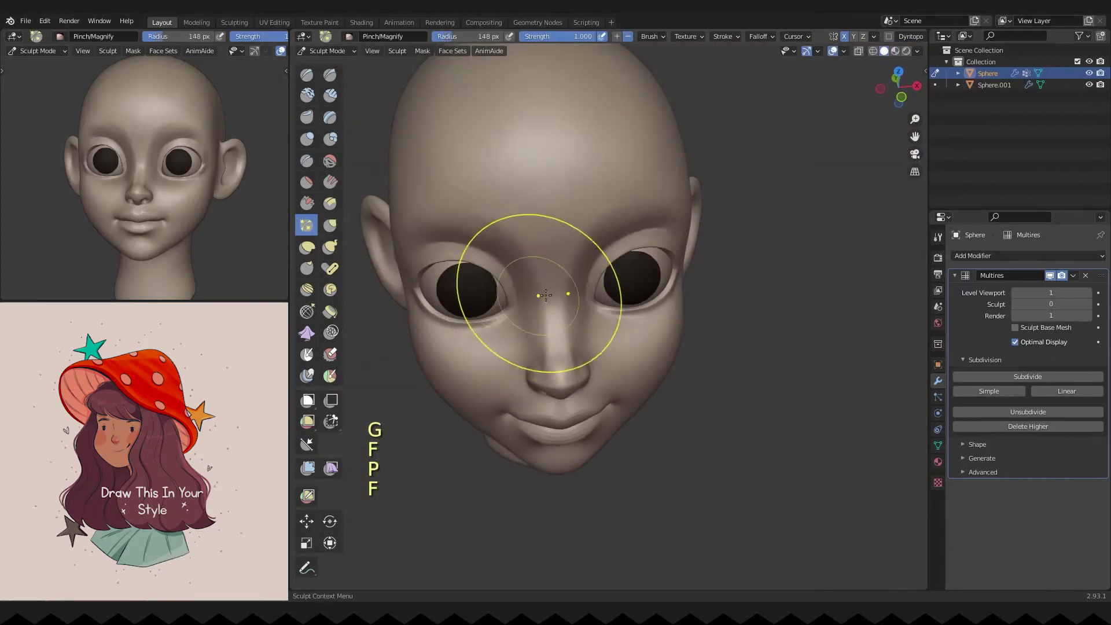
pyautogui.press('f')
pyautogui.keyDown('ctrl'); pyautogui.moveTo(545, 297); pyautogui.dragTo(556, 249, button='middle'); pyautogui.keyUp('ctrl')
pyautogui.moveTo(556, 249)
pyautogui.keyDown('shift'); pyautogui.mouseDown(button='middle')
pyautogui.moveTo(567, 202)
pyautogui.moveTo(573, 243)
pyautogui.moveTo(573, 220)
pyautogui.moveTo(596, 225)
pyautogui.mouseUp(button='middle'); pyautogui.keyUp('shift')
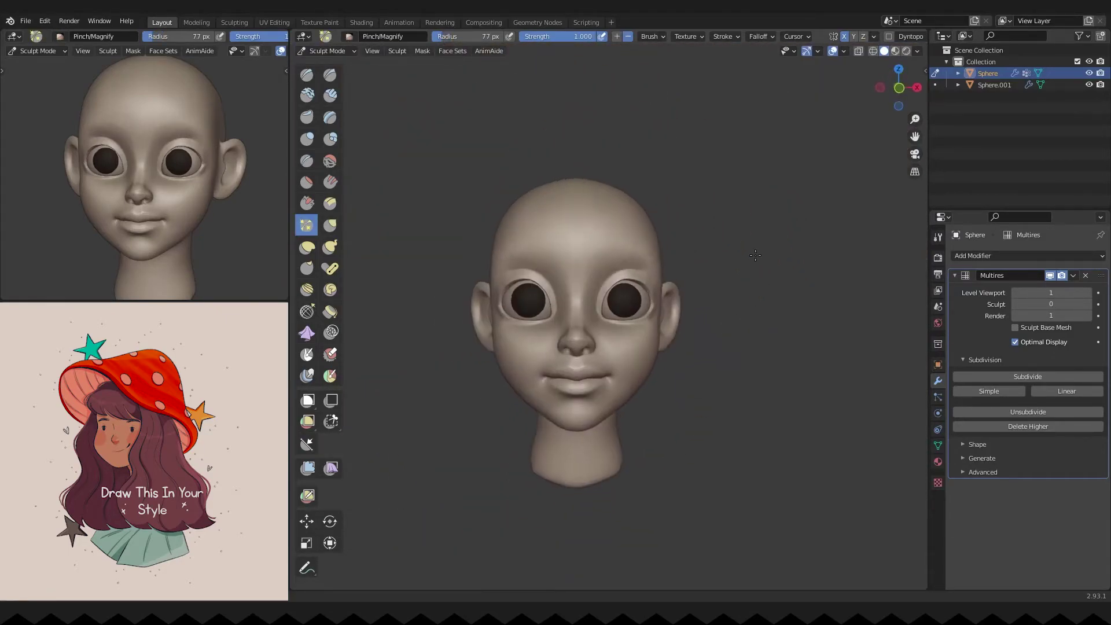
# Step: Adjust the outer eye corner with Grab at a 124 px radius
pyautogui.scroll(4, 732, 245)
pyautogui.press('g')
pyautogui.moveTo(732, 245)
pyautogui.mouseDown(button='middle')
pyautogui.moveTo(619, 261)
pyautogui.moveTo(665, 278)
pyautogui.moveTo(672, 266)
pyautogui.mouseUp(button='middle')
pyautogui.press('f')
pyautogui.scroll(3, 674, 261)
pyautogui.press('f')
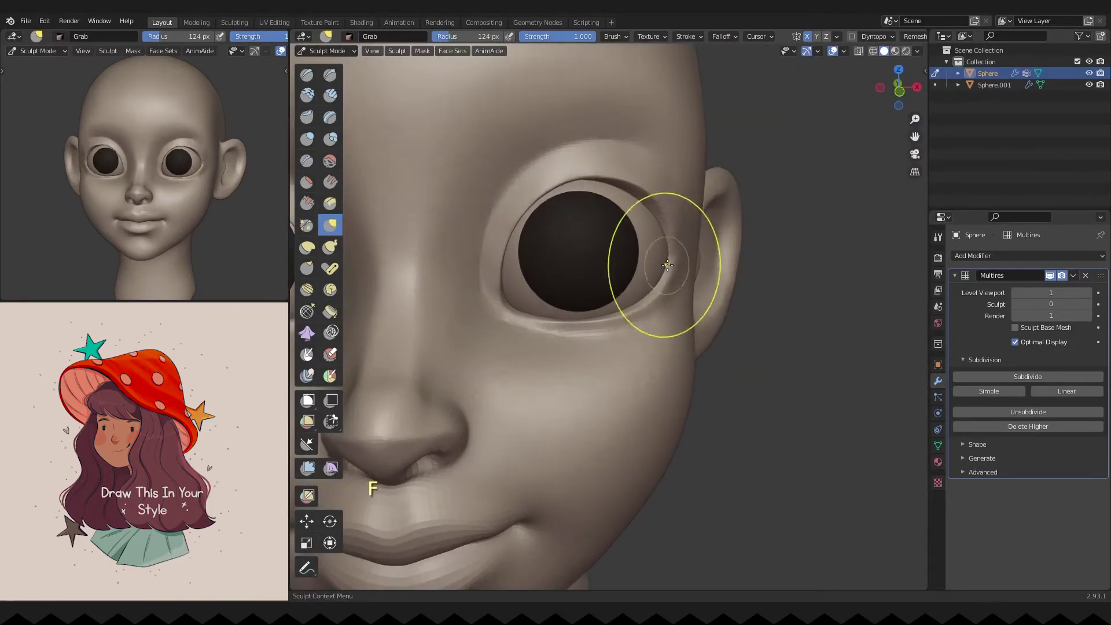
# Step: Adjust the eyeball's scale in Object Mode and return to sculpting the head
pyautogui.hotkey('ctrl', 'Tab')
pyautogui.click(616, 251)
pyautogui.press('s')
pyautogui.scroll(3, 653, 241)
pyautogui.moveTo(653, 241)
pyautogui.keyDown('ctrl'); pyautogui.mouseDown(button='middle')
pyautogui.moveTo(611, 312)
pyautogui.moveTo(699, 204)
pyautogui.moveTo(660, 220)
pyautogui.moveTo(719, 293)
pyautogui.moveTo(613, 251)
pyautogui.mouseUp(button='middle'); pyautogui.keyUp('ctrl')
pyautogui.click(660, 220)
pyautogui.hotkey('ctrl', 'Tab')
# Step: Clear the mask and carve the eyelid fold with Crease at a 55 px radius
pyautogui.press('f')
pyautogui.hotkey('alt', 'm')
pyautogui.scroll(1, 613, 251)
pyautogui.click(306, 160)
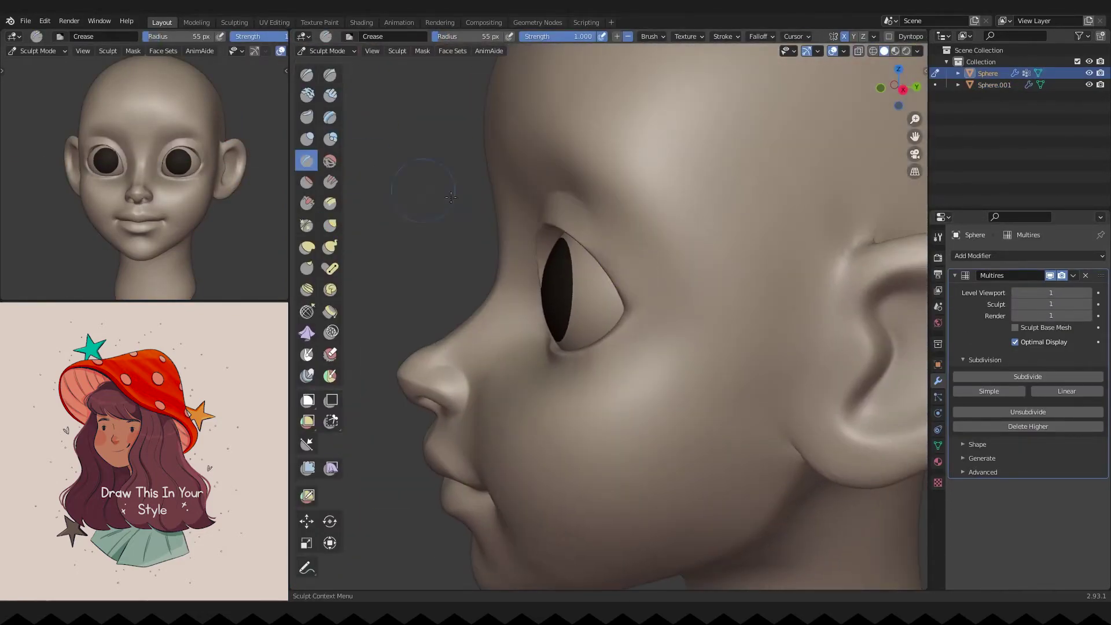
pyautogui.moveTo(639, 293)
pyautogui.mouseDown(button='middle')
pyautogui.moveTo(683, 320)
pyautogui.moveTo(660, 213)
pyautogui.moveTo(689, 286)
pyautogui.moveTo(665, 324)
pyautogui.moveTo(509, 268)
pyautogui.mouseUp(button='middle')
# Step: Define the area beside the nose with Pinch/Magnify at a 75 px radius
pyautogui.scroll(3, 655, 342)
pyautogui.press('p')
pyautogui.press('f')
pyautogui.click(531, 389)
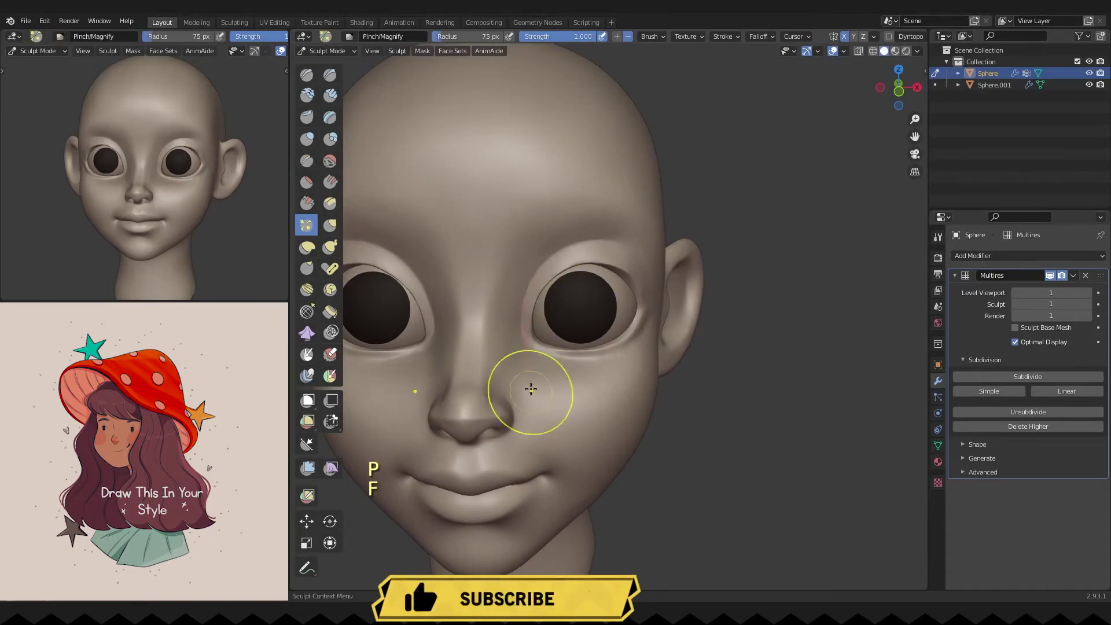
# Step: Reshape the eye area from the front and side with Grab, reducing the radius from 114 to 69 px
pyautogui.press('g')
pyautogui.press('f')
pyautogui.click(583, 317)
pyautogui.moveTo(582, 317); pyautogui.dragTo(603, 333, button='middle')
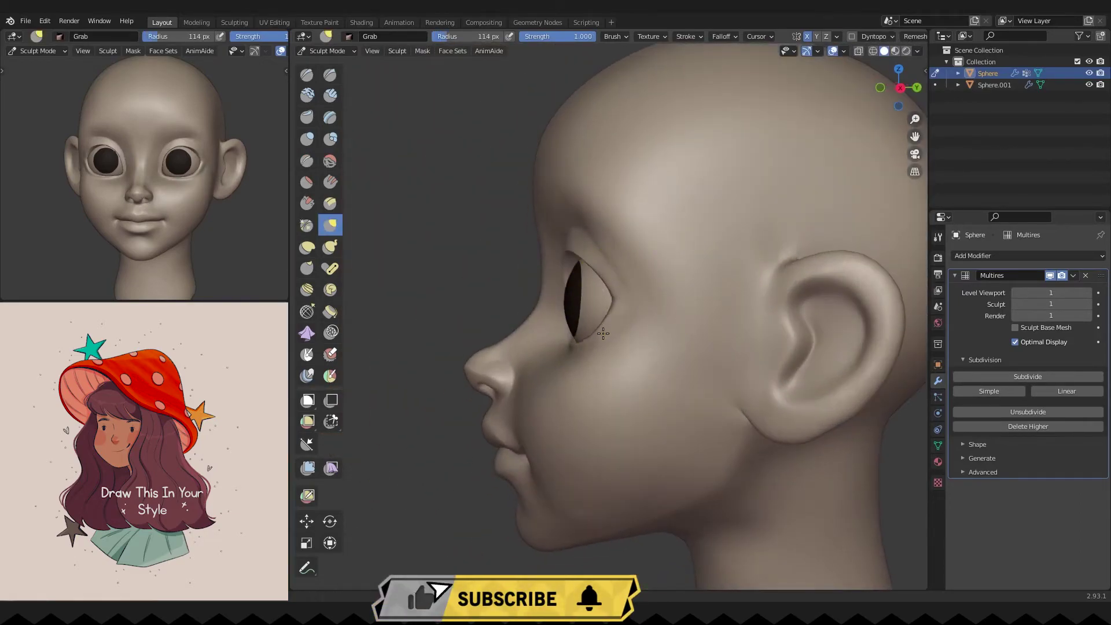
pyautogui.press('ctrl+KP_3')
pyautogui.press('KP_1')
pyautogui.moveTo(657, 224); pyautogui.dragTo(648, 303, button='middle')
pyautogui.press('f')
pyautogui.click(611, 301)
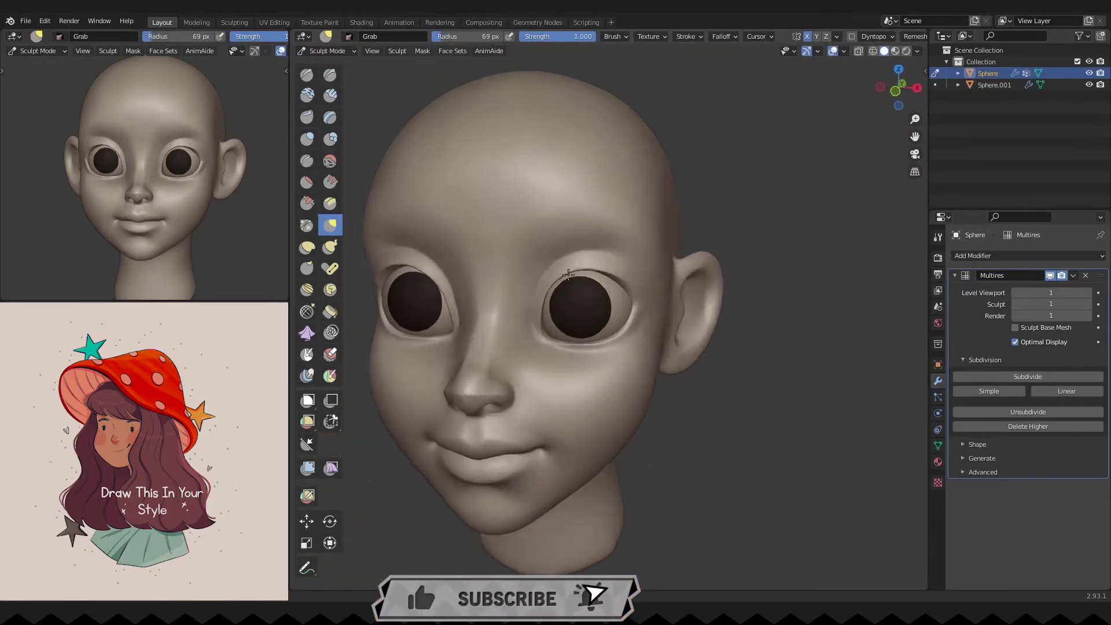
# Step: Inflate the skin above the upper eyelid and flatten it with Scrape/Peaks
pyautogui.press('i')
pyautogui.moveTo(588, 280); pyautogui.dragTo(592, 244, button='middle')
pyautogui.moveTo(586, 211); pyautogui.dragTo(651, 298)
pyautogui.hotkey('shift', 't')
pyautogui.moveTo(619, 239); pyautogui.dragTo(589, 200, button='middle')
# Step: Sharpen the upper eyelid crease with Pinch/Magnify, starting at a 40 px radius
pyautogui.press('p')
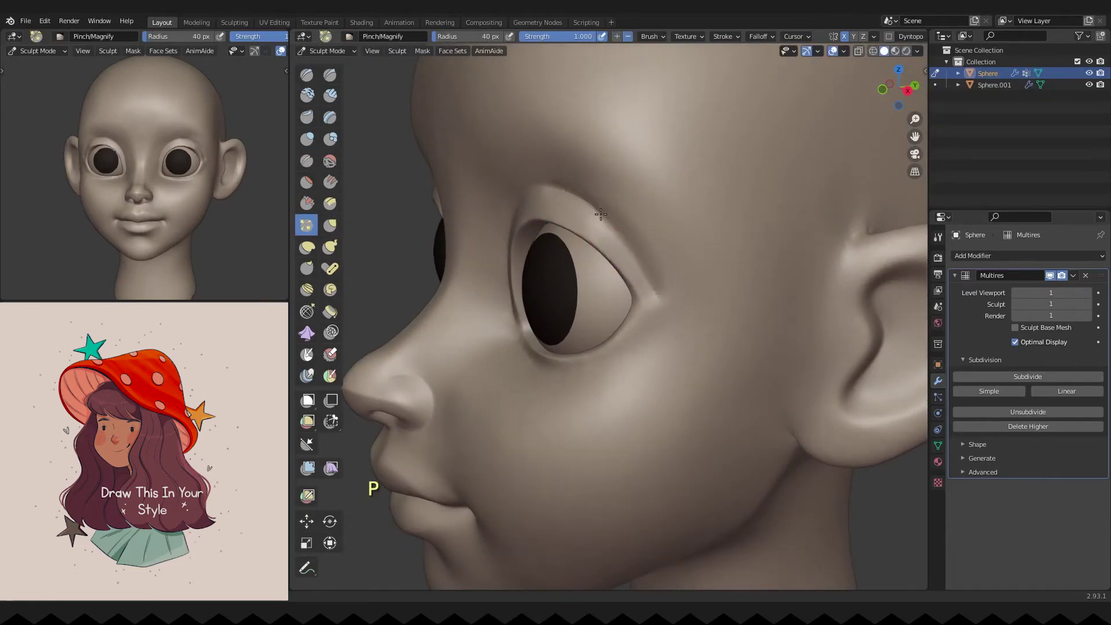
pyautogui.press('f')
pyautogui.click(585, 267)
pyautogui.moveTo(665, 303); pyautogui.dragTo(627, 222, button='middle')
pyautogui.moveTo(612, 117); pyautogui.dragTo(681, 295, button='middle')
# Step: Flatten the skin above the upper eyelid with Scrape/Peaks at 61 px and pinch its crease at a 47 px radius
pyautogui.hotkey('shift', 't')
pyautogui.scroll(-5, 699, 315)
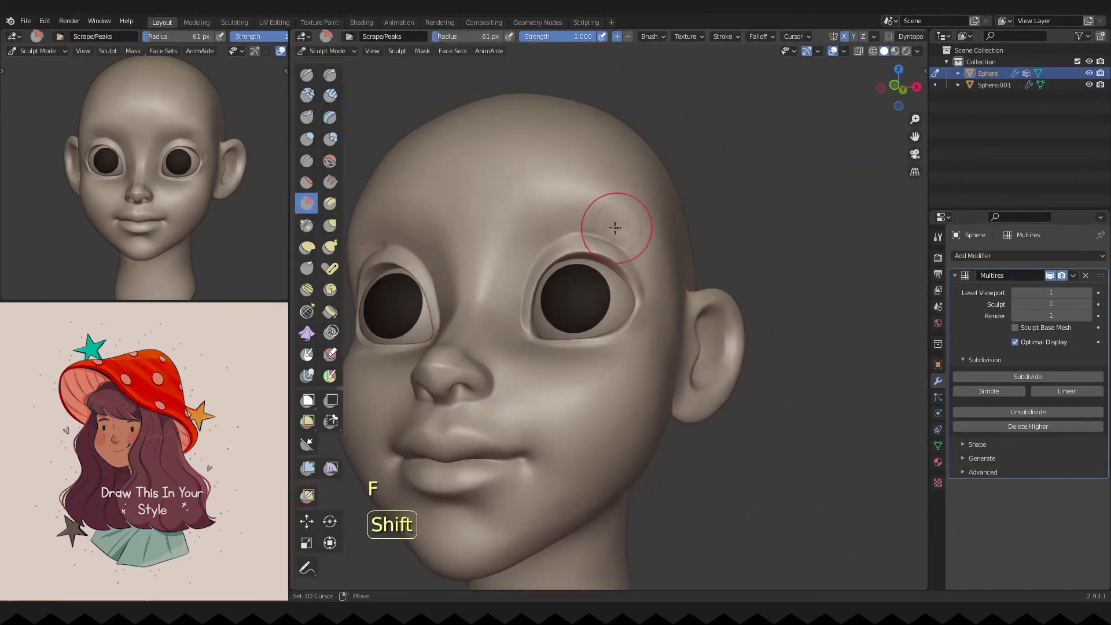
pyautogui.scroll(6, 579, 226)
pyautogui.press('p')
pyautogui.press('f')
pyautogui.click(616, 220)
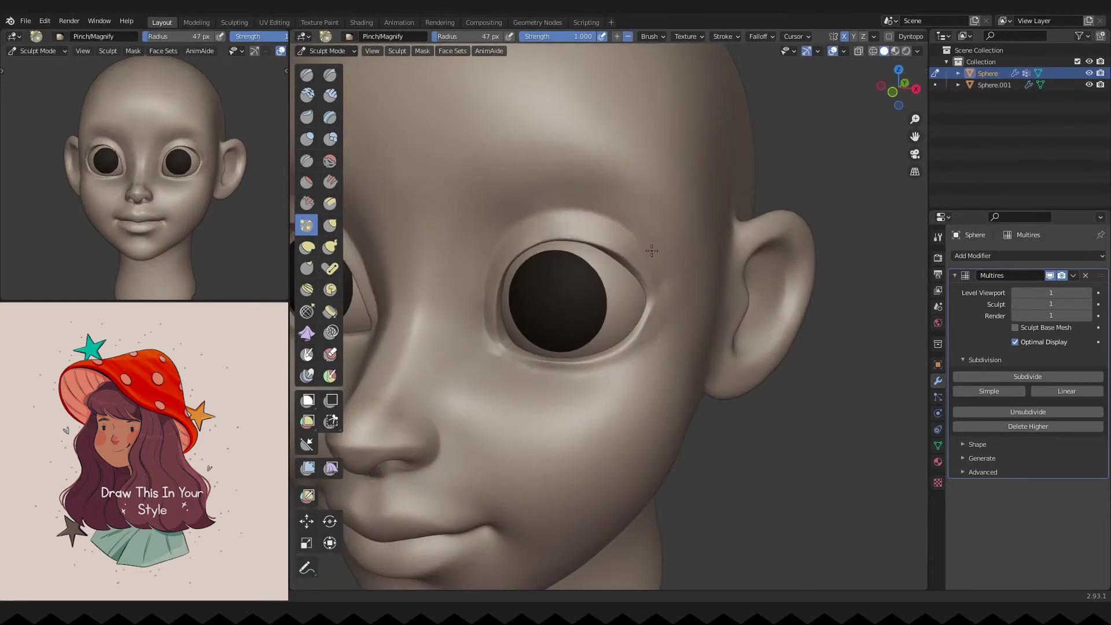
# Step: Undo the recent series of sculpting strokes around the upper eyelid
pyautogui.keyDown('shift'); pyautogui.moveTo(620, 207); pyautogui.dragTo(405, 264, button='middle'); pyautogui.keyUp('shift')
pyautogui.hotkey('ctrl', 'z')
pyautogui.hotkey('ctrl', 'z')
pyautogui.hotkey('ctrl', 'z')
pyautogui.hotkey('ctrl', 'z')
pyautogui.hotkey('ctrl', 'z')
pyautogui.hotkey('ctrl', 'z')
pyautogui.hotkey('ctrl', 'z')
pyautogui.hotkey('ctrl', 'z')
pyautogui.hotkey('ctrl', 'z')
pyautogui.hotkey('ctrl', 'z')
pyautogui.hotkey('ctrl', 'z')
pyautogui.hotkey('ctrl', 'z')
pyautogui.hotkey('ctrl', 'z')
pyautogui.hotkey('ctrl', 'z')
pyautogui.hotkey('ctrl', 'z')
pyautogui.hotkey('ctrl', 'z')
pyautogui.hotkey('ctrl', 'z')
pyautogui.hotkey('ctrl', 'z')
pyautogui.hotkey('ctrl', 'z')
pyautogui.hotkey('ctrl', 'z')
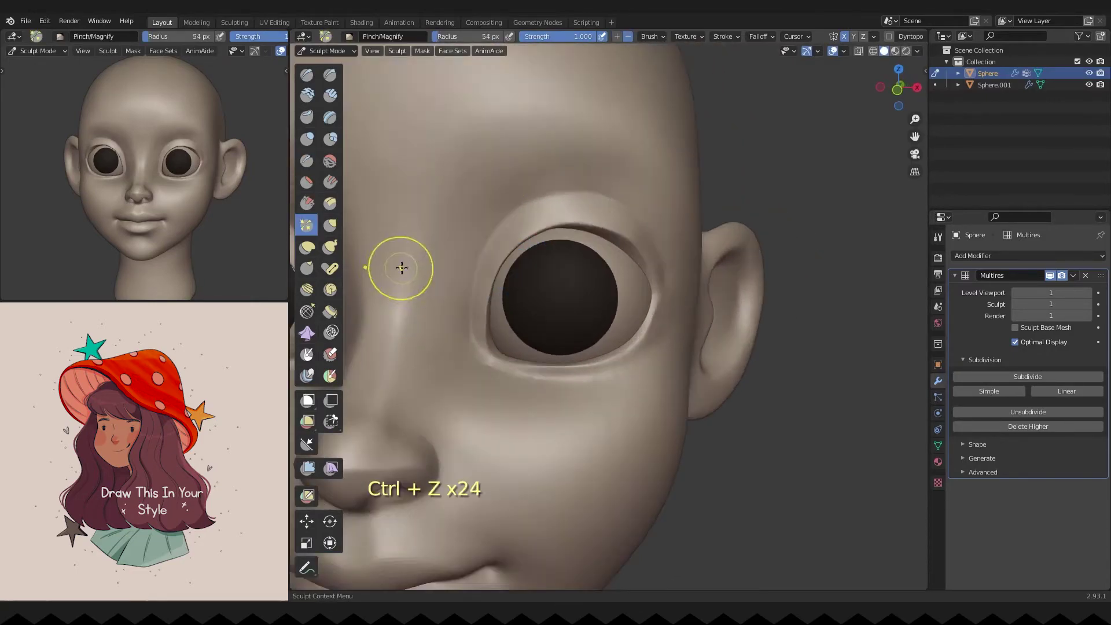
# Step: Reshape the facial profile around the nose and cheek with Grab from the side, using a 115 px radius
pyautogui.scroll(-5, 551, 265)
pyautogui.moveTo(550, 265); pyautogui.dragTo(509, 272, button='middle')
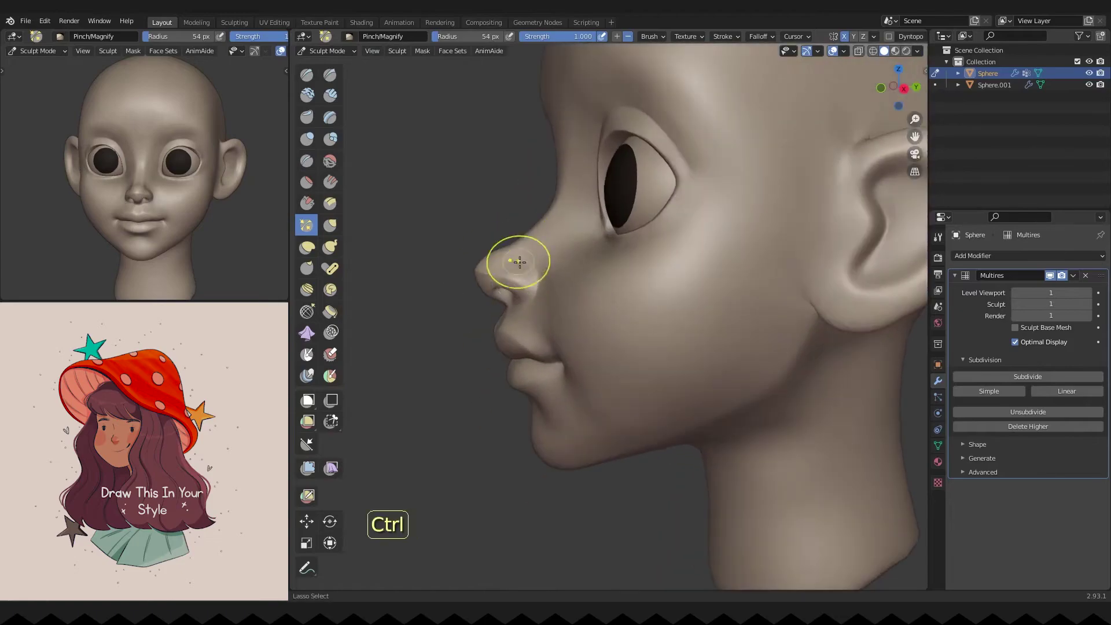
pyautogui.scroll(4, 506, 288)
pyautogui.press('g')
pyautogui.press('f')
pyautogui.keyDown('shift'); pyautogui.moveTo(613, 367); pyautogui.dragTo(588, 298, button='middle'); pyautogui.keyUp('shift')
pyautogui.press('f')
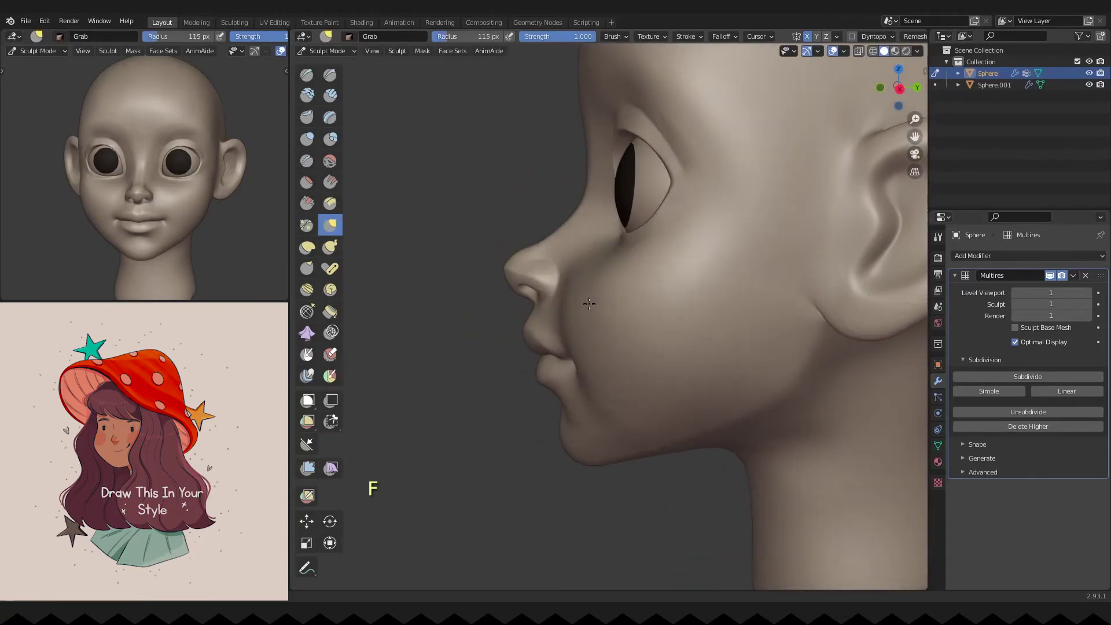
pyautogui.click(602, 249)
pyautogui.moveTo(602, 249)
pyautogui.mouseDown(button='middle')
pyautogui.moveTo(626, 290)
pyautogui.moveTo(639, 243)
pyautogui.moveTo(621, 348)
pyautogui.moveTo(602, 278)
pyautogui.mouseUp(button='middle')
# Step: Tighten the contours of the ear with Pinch/Magnify at a 26 px radius
pyautogui.scroll(4, 631, 189)
pyautogui.press('p')
pyautogui.press('f')
pyautogui.press('f')
pyautogui.press('f')
pyautogui.click(571, 317)
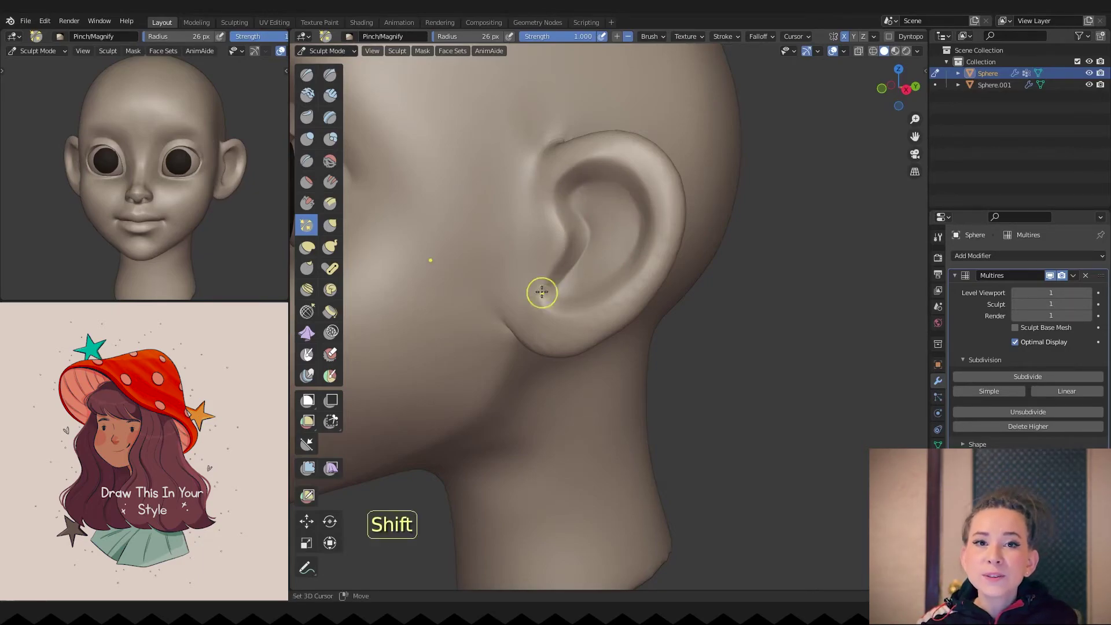
# Step: Adjust the overall face proportions from the front with Grab, starting at an 85 px radius
pyautogui.press('g')
pyautogui.press('f')
pyautogui.press('f')
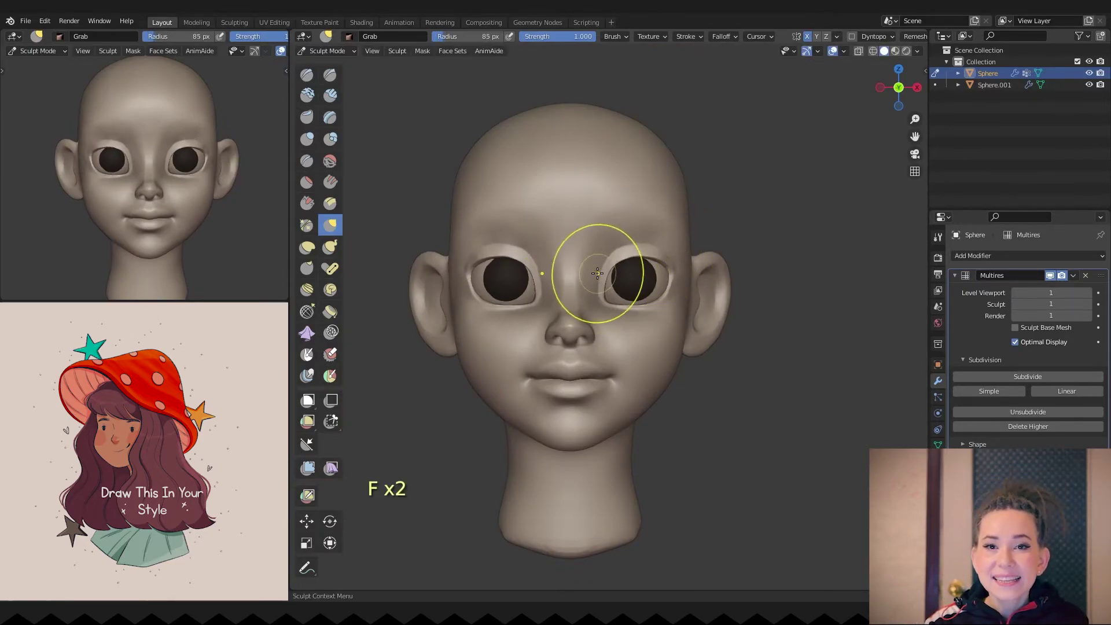
pyautogui.press('f')
pyautogui.press('f')
pyautogui.press('f')
pyautogui.press('f')
pyautogui.press('f')
# Step: Reshape the outer eye corner and upper eyelid in side view with Grab at radii from 43 to 53 px
pyautogui.moveTo(660, 284); pyautogui.dragTo(597, 313, button='middle')
pyautogui.press('g')
pyautogui.press('f')
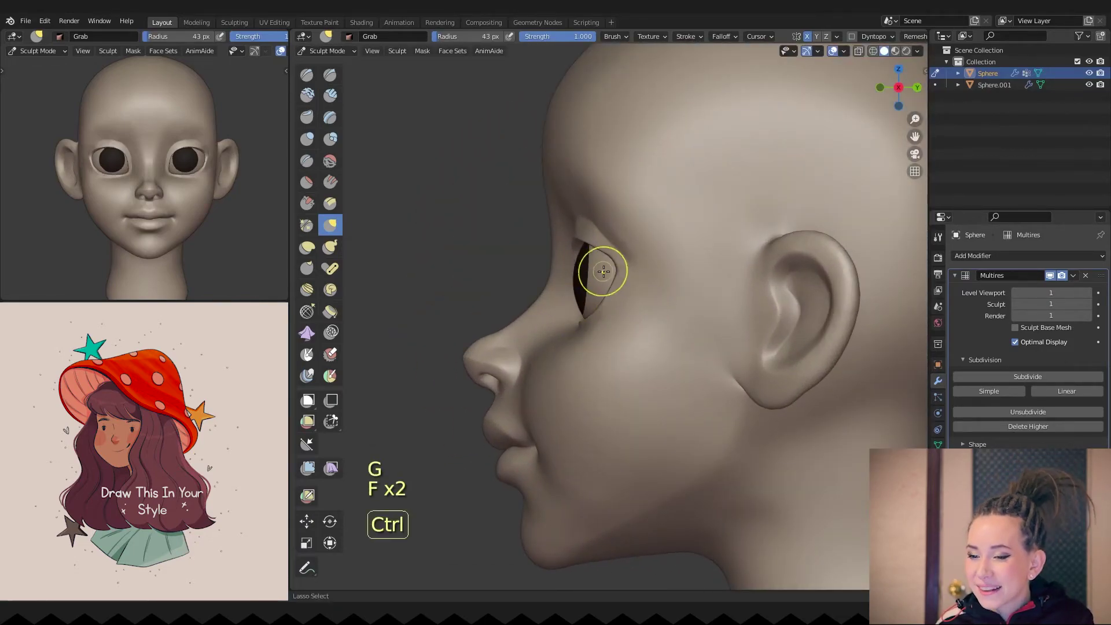
pyautogui.scroll(4, 600, 269)
pyautogui.press('f')
pyautogui.click(634, 279)
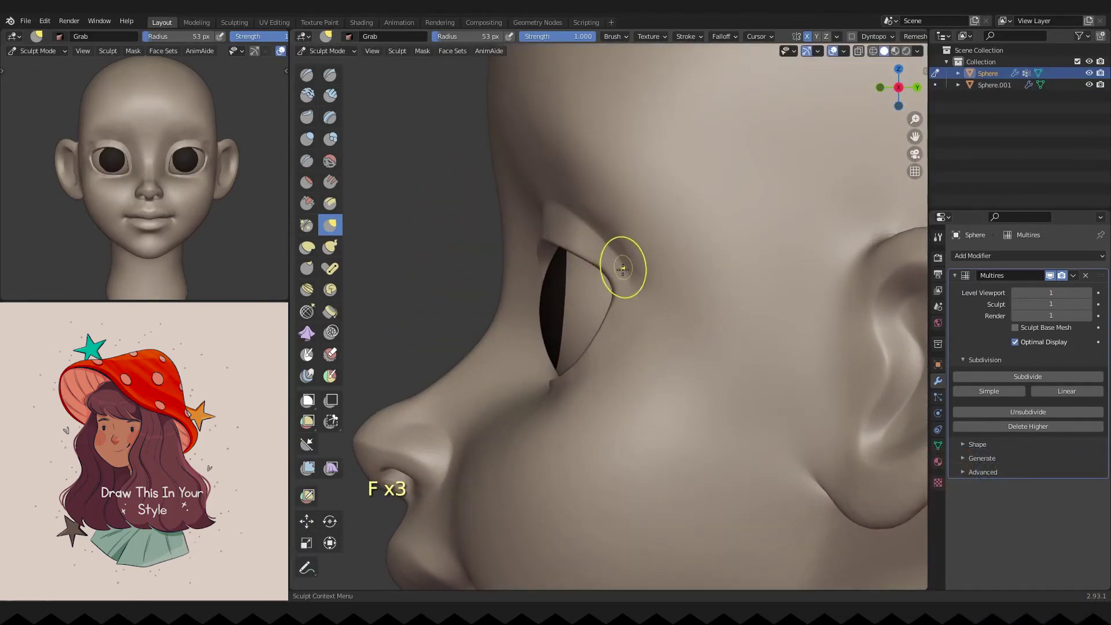
# Step: Carve an inner fold in the ear with Crease at a 27 px radius, undoing the first strokes
pyautogui.moveTo(615, 283)
pyautogui.keyDown('ctrl'); pyautogui.mouseDown(button='middle')
pyautogui.moveTo(540, 278)
pyautogui.moveTo(546, 310)
pyautogui.moveTo(578, 290)
pyautogui.mouseUp(button='middle'); pyautogui.keyUp('ctrl')
pyautogui.scroll(3, 550, 315)
pyautogui.hotkey('shift', 'c')
pyautogui.press('f')
pyautogui.click(579, 277)
pyautogui.hotkey('ctrl', 'z')
pyautogui.hotkey('ctrl', 'z')
pyautogui.moveTo(599, 353)
pyautogui.mouseDown()
pyautogui.moveTo(578, 299)
pyautogui.moveTo(609, 260)
pyautogui.moveTo(628, 301)
pyautogui.moveTo(592, 362)
pyautogui.moveTo(593, 308)
pyautogui.moveTo(604, 298)
pyautogui.moveTo(585, 329)
pyautogui.moveTo(587, 273)
pyautogui.moveTo(604, 251)
pyautogui.mouseUp()
pyautogui.press('f')
pyautogui.click(625, 303)
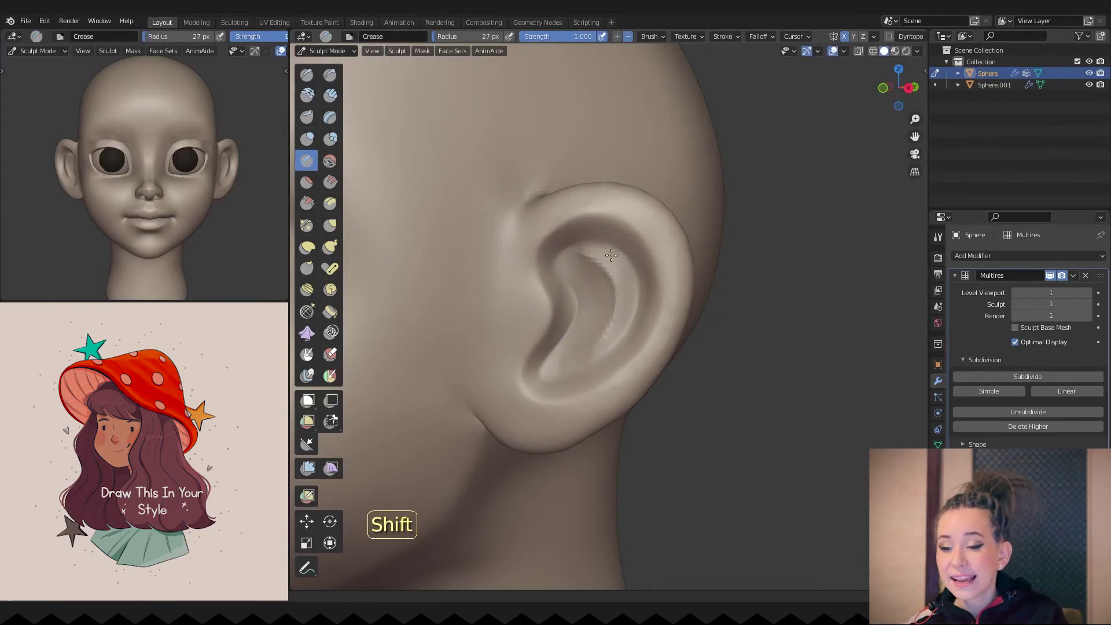
# Step: Sharpen the outer part of the upper eyelid fold from below with Pinch/Magnify at a 52 px radius
pyautogui.scroll(-5, 558, 377)
pyautogui.moveTo(558, 376); pyautogui.dragTo(365, 189, button='middle')
pyautogui.scroll(4, 364, 189)
pyautogui.moveTo(590, 354); pyautogui.dragTo(558, 386, button='middle')
pyautogui.moveTo(607, 346)
pyautogui.mouseDown(button='middle')
pyautogui.moveTo(530, 203)
pyautogui.moveTo(570, 213)
pyautogui.moveTo(615, 258)
pyautogui.mouseUp(button='middle')
pyautogui.press('f')
pyautogui.scroll(8, 633, 137)
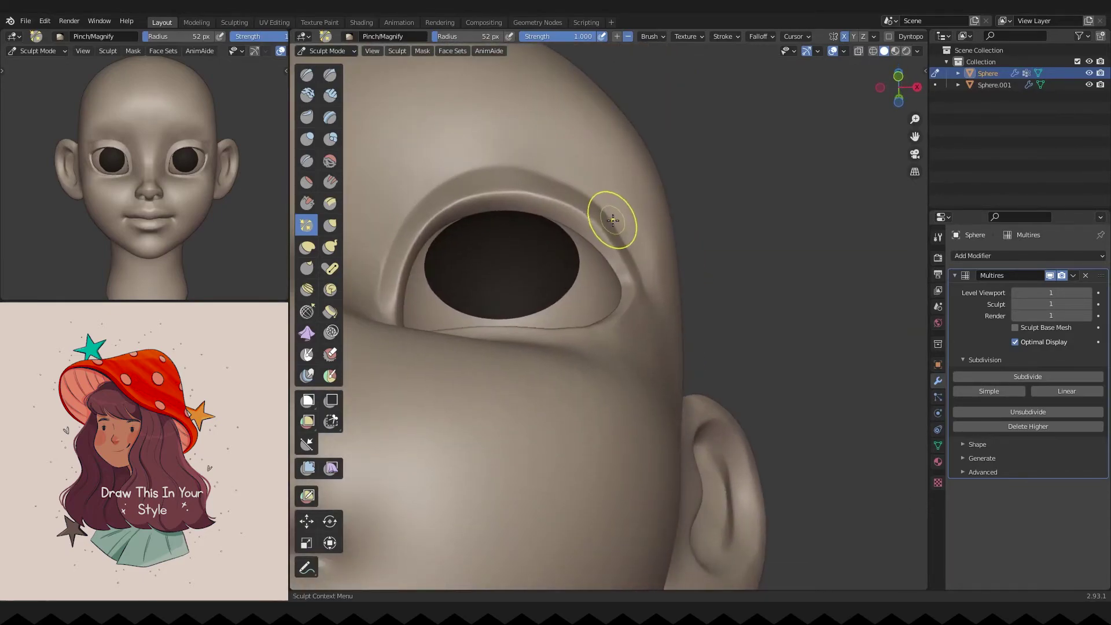
# Step: Reshape the upper eyelid and the outer eye corner with Grab
pyautogui.press('g')
pyautogui.press('f')
pyautogui.press('f')
pyautogui.moveTo(656, 235)
pyautogui.keyDown('shift'); pyautogui.mouseDown(button='middle')
pyautogui.moveTo(558, 186)
pyautogui.moveTo(583, 171)
pyautogui.moveTo(583, 241)
pyautogui.moveTo(546, 186)
pyautogui.moveTo(498, 174)
pyautogui.mouseUp(button='middle'); pyautogui.keyUp('shift')
pyautogui.press('g')
pyautogui.press('f')
# Step: Carve a crease beneath the lower eyelid up to its outer end with Crease, reducing the radius from 36 to 30 px
pyautogui.click(307, 160)
pyautogui.press('f')
pyautogui.press('f')
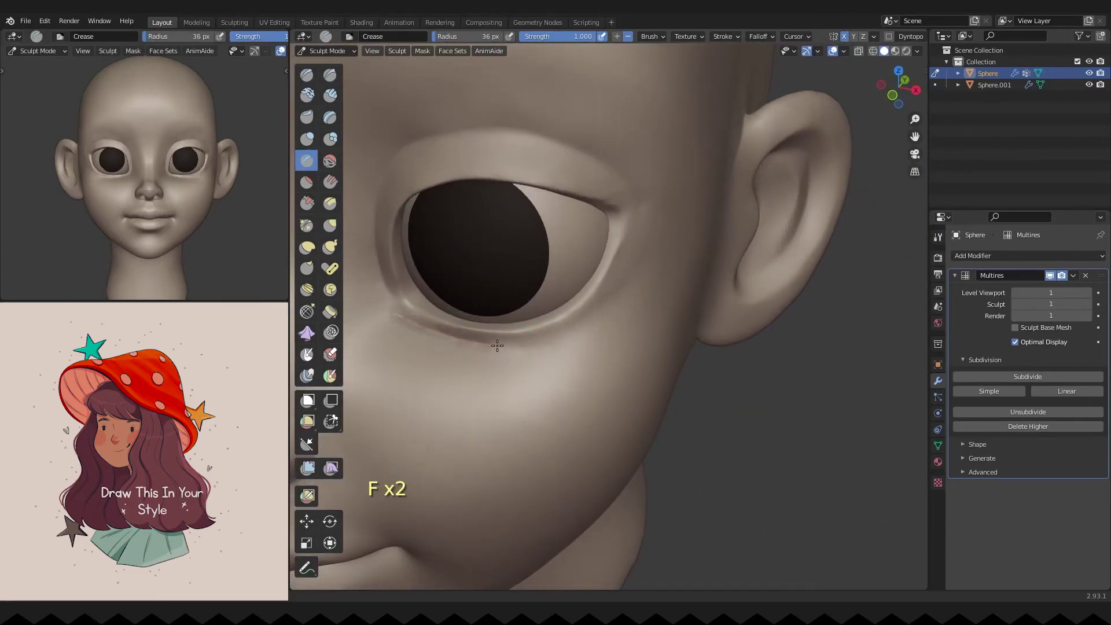
pyautogui.moveTo(659, 209)
pyautogui.keyDown('ctrl'); pyautogui.mouseDown(button='middle')
pyautogui.moveTo(576, 255)
pyautogui.moveTo(550, 230)
pyautogui.mouseUp(button='middle'); pyautogui.keyUp('ctrl')
pyautogui.press('f')
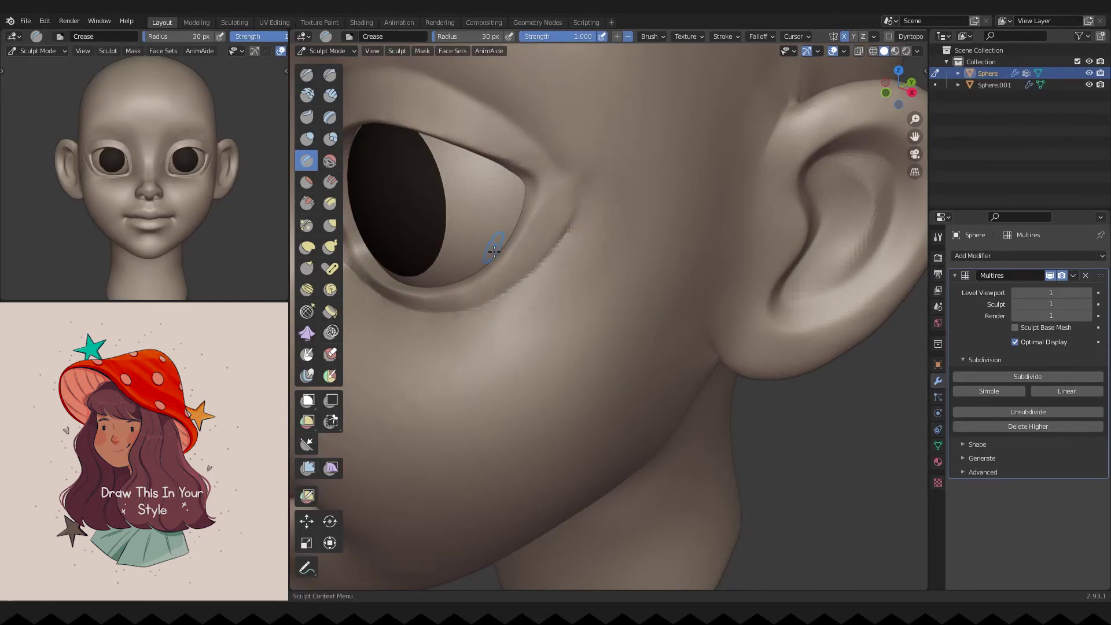
pyautogui.moveTo(523, 280); pyautogui.dragTo(575, 218, button='middle')
# Step: Tighten the lower eyelid crease with Pinch/Magnify at a 44 px radius
pyautogui.press('f')
pyautogui.moveTo(521, 292); pyautogui.dragTo(430, 261, button='middle')
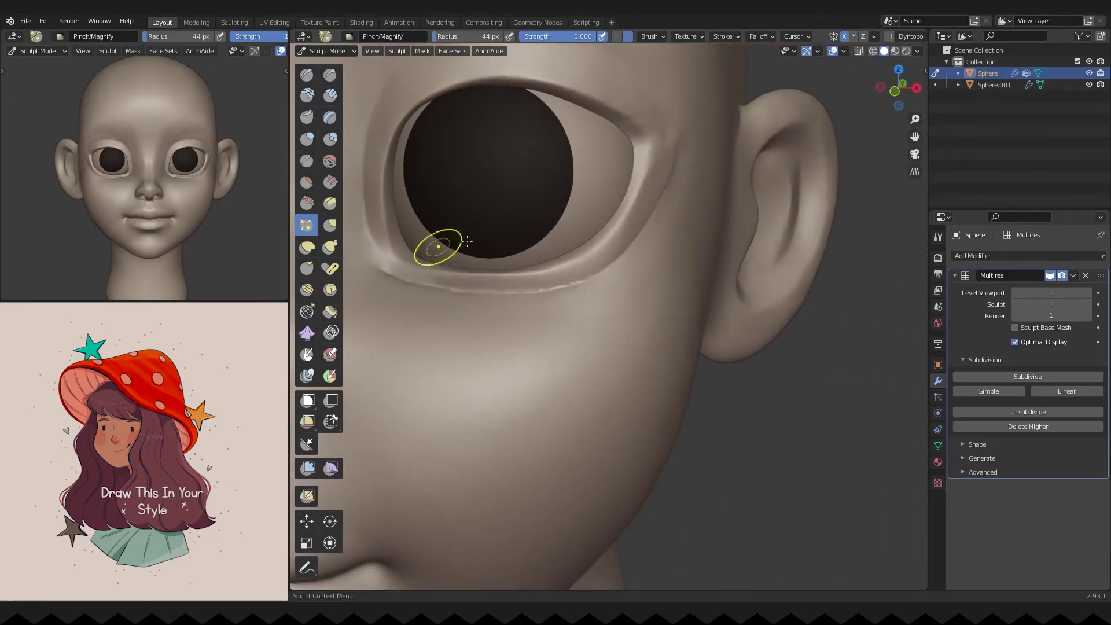
pyautogui.moveTo(674, 136)
pyautogui.mouseDown(button='middle')
pyautogui.moveTo(640, 248)
pyautogui.moveTo(571, 145)
pyautogui.moveTo(574, 307)
pyautogui.mouseUp(button='middle')
# Step: Isolate the forehead band above the eyes with a lasso mask for Grab at a 106 px radius, and clear the mask
pyautogui.press('f')
pyautogui.press('g')
pyautogui.moveTo(613, 355)
pyautogui.mouseDown(button='middle')
pyautogui.moveTo(513, 335)
pyautogui.moveTo(596, 322)
pyautogui.moveTo(569, 287)
pyautogui.moveTo(571, 251)
pyautogui.mouseUp(button='middle')
pyautogui.scroll(3, 603, 224)
pyautogui.keyDown('ctrl'); pyautogui.keyDown('shift'); pyautogui.moveTo(602, 223); pyautogui.dragTo(394, 144); pyautogui.keyUp('shift'); pyautogui.keyUp('ctrl')
pyautogui.click(422, 51)
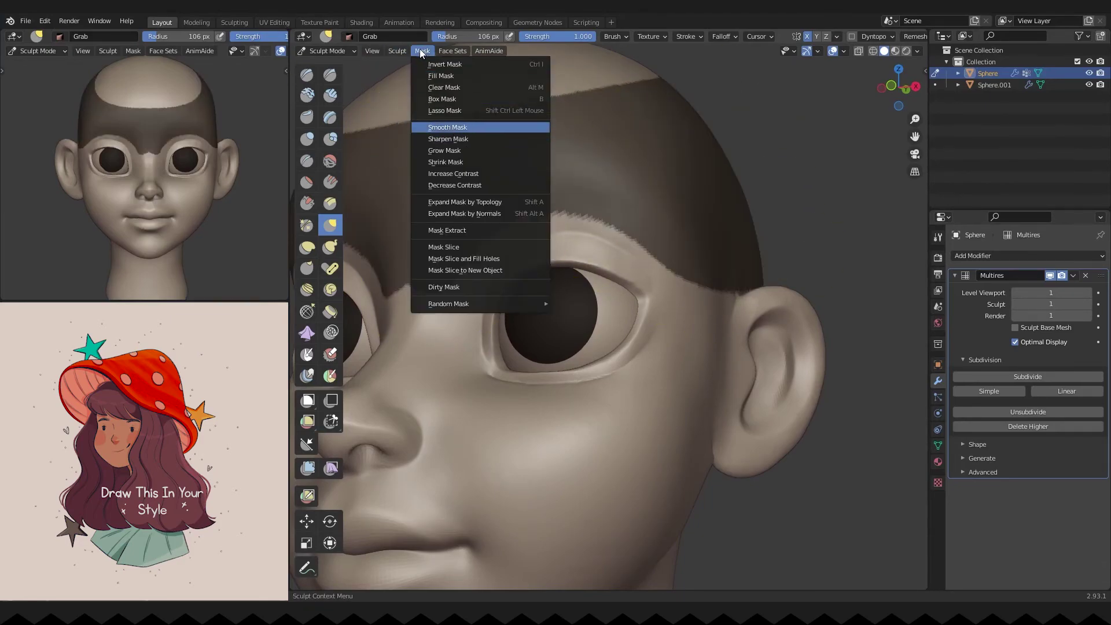
pyautogui.click(444, 87)
# Step: Refine the eyelid shape from several angles with Grab, varying the brush radius
pyautogui.press('f')
pyautogui.press('f')
pyautogui.press('f')
pyautogui.press('f')
pyautogui.moveTo(585, 223); pyautogui.dragTo(641, 270, button='middle')
pyautogui.press('f')
pyautogui.press('f')
pyautogui.scroll(2, 642, 270)
# Step: Lasso-mask the area at the outer upper eyelid, reshape the lid overlap with Grab, and clear the mask
pyautogui.moveTo(637, 173)
pyautogui.keyDown('ctrl'); pyautogui.keyDown('shift'); pyautogui.mouseDown()
pyautogui.moveTo(670, 258)
pyautogui.moveTo(674, 249)
pyautogui.mouseUp(); pyautogui.keyUp('shift'); pyautogui.keyUp('ctrl')
pyautogui.press('g')
pyautogui.press('f')
pyautogui.hotkey('alt', 'm')
pyautogui.press('f')
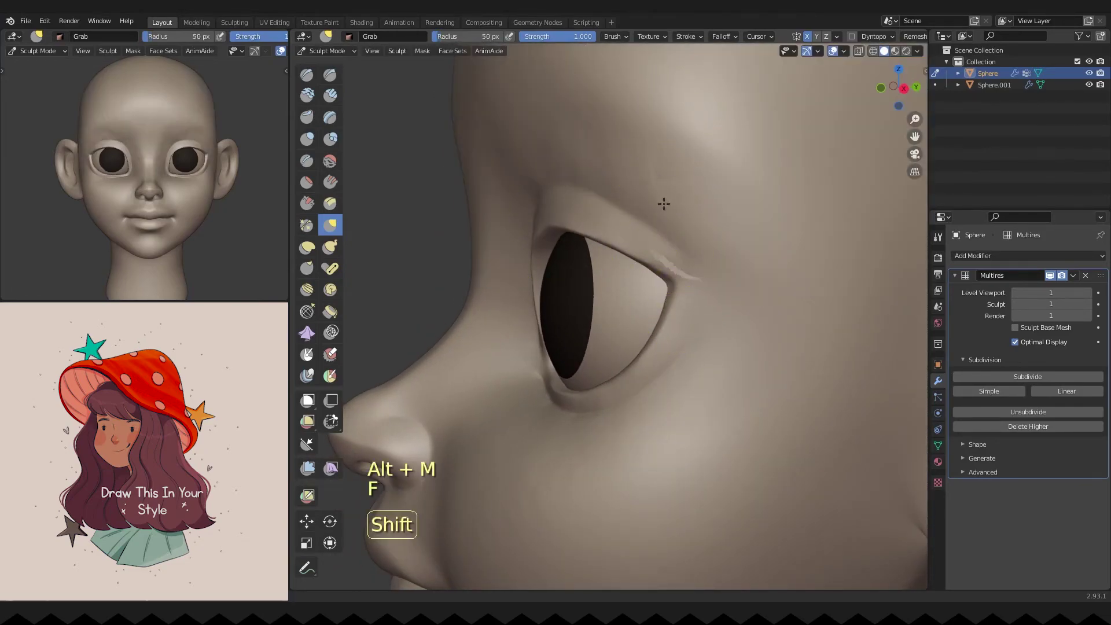
# Step: Define the fold between nostril and mouth corner with Crease and Pinch/Magnify, using radii of 50, 39 and 74 px
pyautogui.moveTo(708, 290)
pyautogui.mouseDown(button='middle')
pyautogui.moveTo(662, 367)
pyautogui.moveTo(639, 173)
pyautogui.moveTo(674, 225)
pyautogui.moveTo(630, 249)
pyautogui.mouseUp(button='middle')
pyautogui.scroll(5, 600, 280)
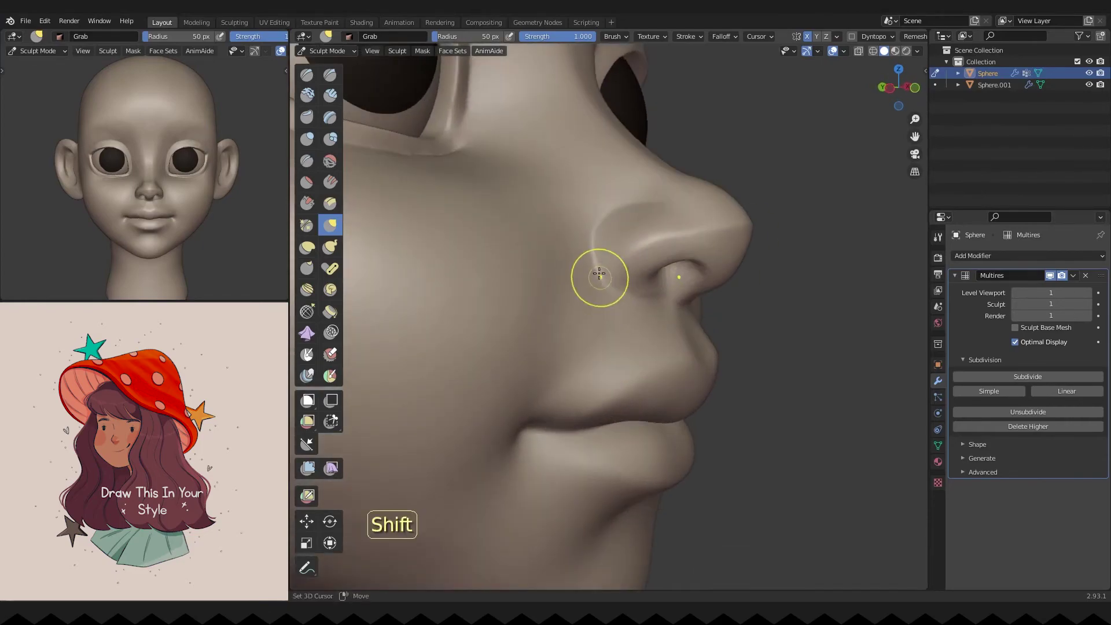
pyautogui.hotkey('shift', 'c')
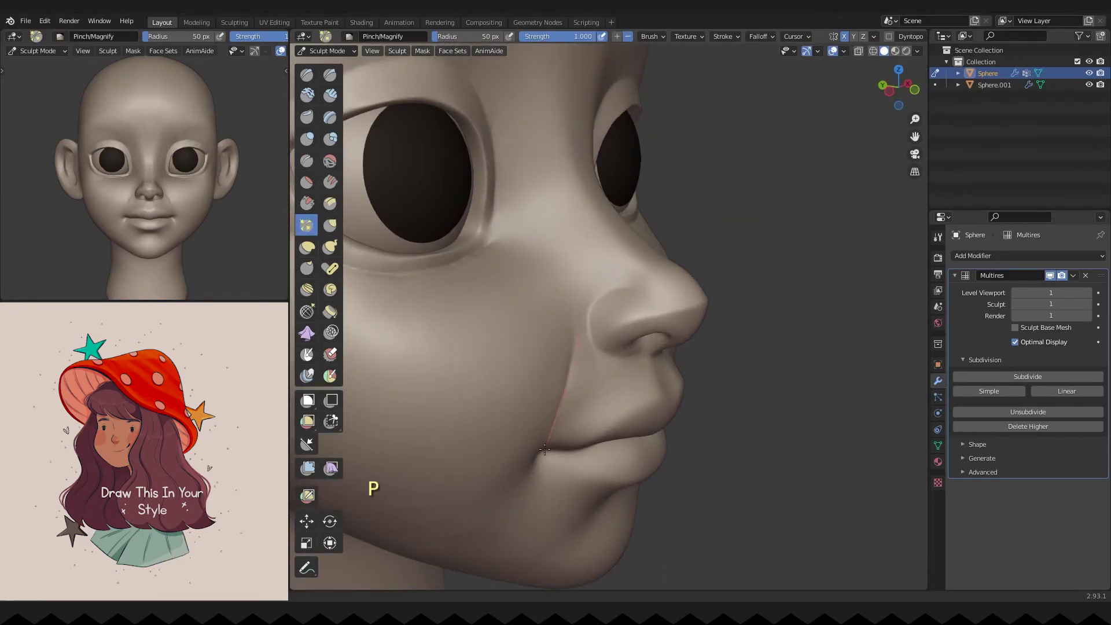
pyautogui.moveTo(549, 437); pyautogui.dragTo(537, 410, button='middle')
pyautogui.press('f')
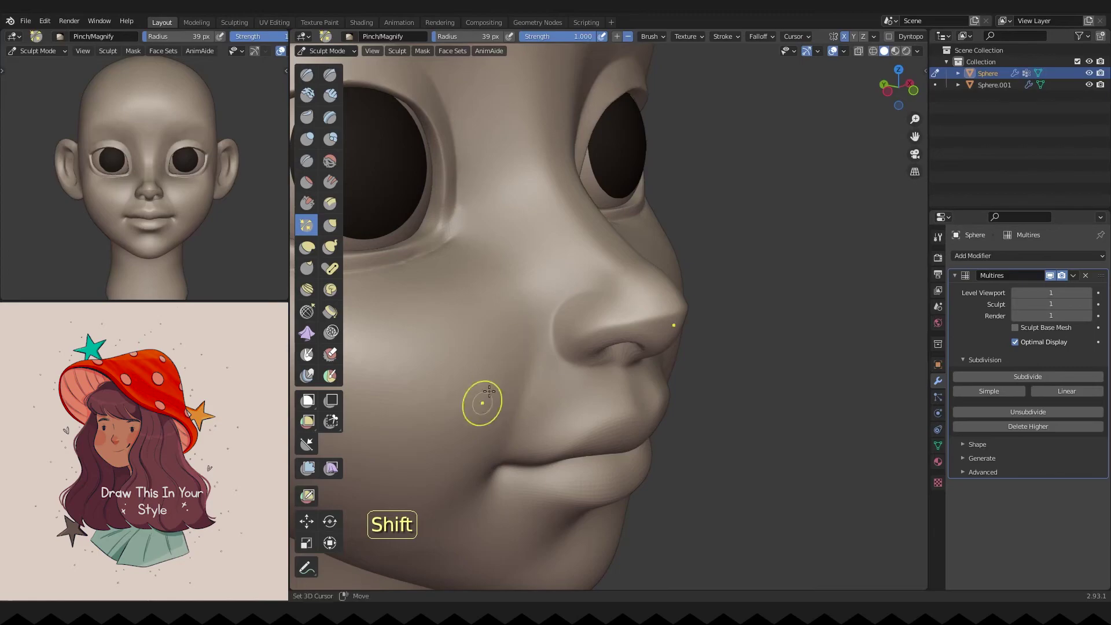
pyautogui.moveTo(521, 456); pyautogui.dragTo(547, 311, button='middle')
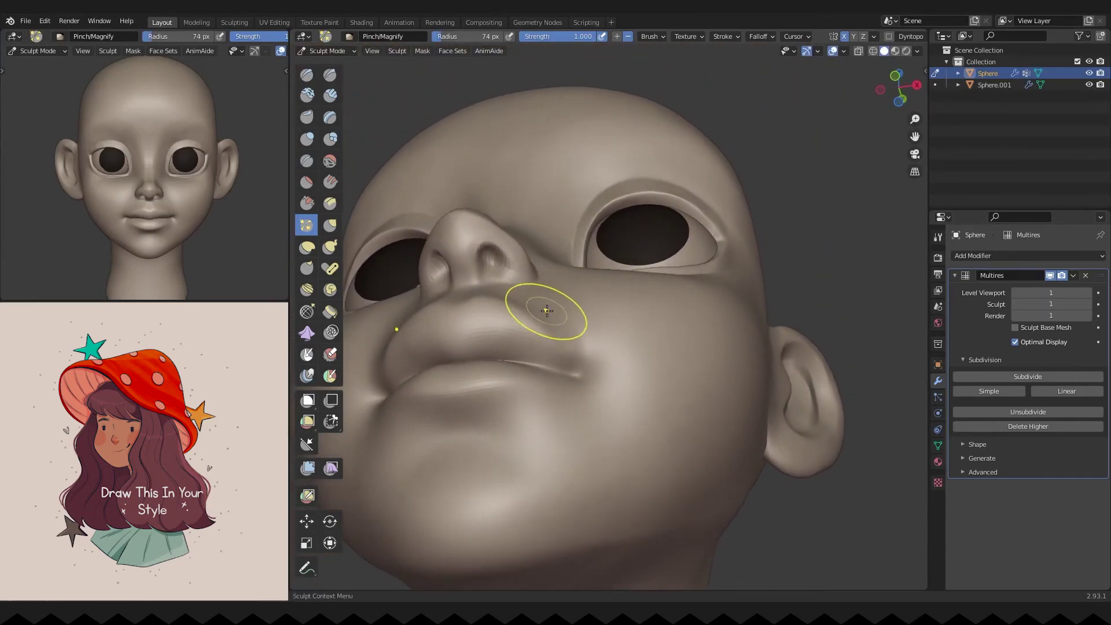
pyautogui.moveTo(505, 380)
pyautogui.mouseDown(button='middle')
pyautogui.moveTo(479, 322)
pyautogui.moveTo(449, 335)
pyautogui.moveTo(575, 447)
pyautogui.moveTo(602, 405)
pyautogui.mouseUp(button='middle')
# Step: Sharpen the eyelid edges at the outer eye corner with Pinch/Magnify at a 29 px radius
pyautogui.press('f')
pyautogui.keyDown('shift'); pyautogui.moveTo(602, 405); pyautogui.dragTo(643, 345, button='middle'); pyautogui.keyUp('shift')
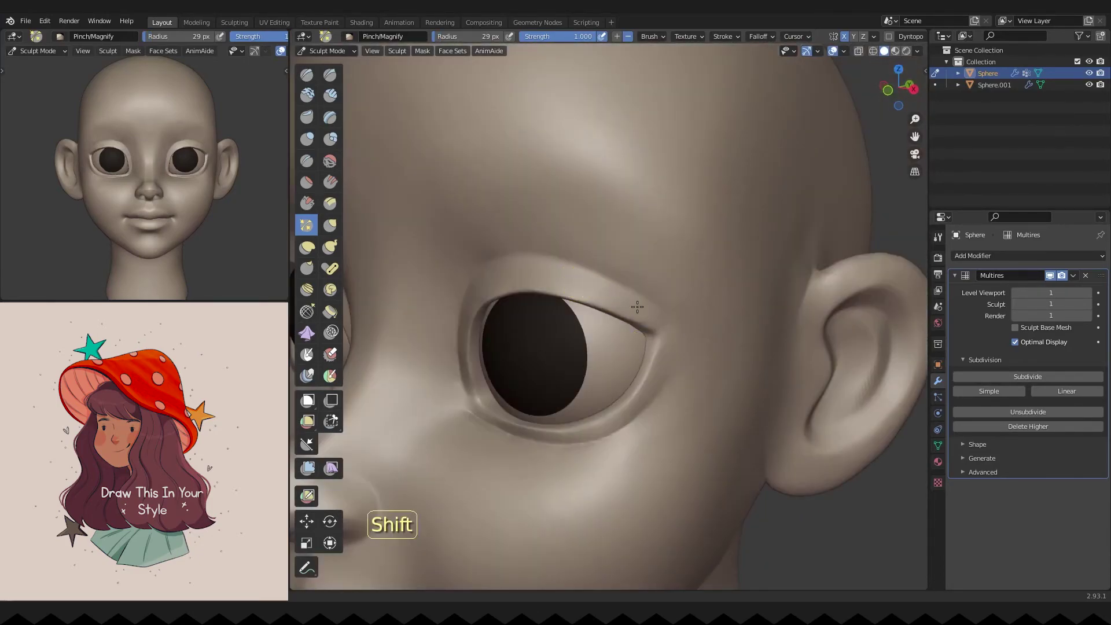
pyautogui.moveTo(570, 280)
pyautogui.keyDown('ctrl'); pyautogui.mouseDown(button='middle')
pyautogui.moveTo(664, 307)
pyautogui.moveTo(659, 339)
pyautogui.moveTo(653, 322)
pyautogui.mouseUp(button='middle'); pyautogui.keyUp('ctrl')
pyautogui.scroll(3, 649, 335)
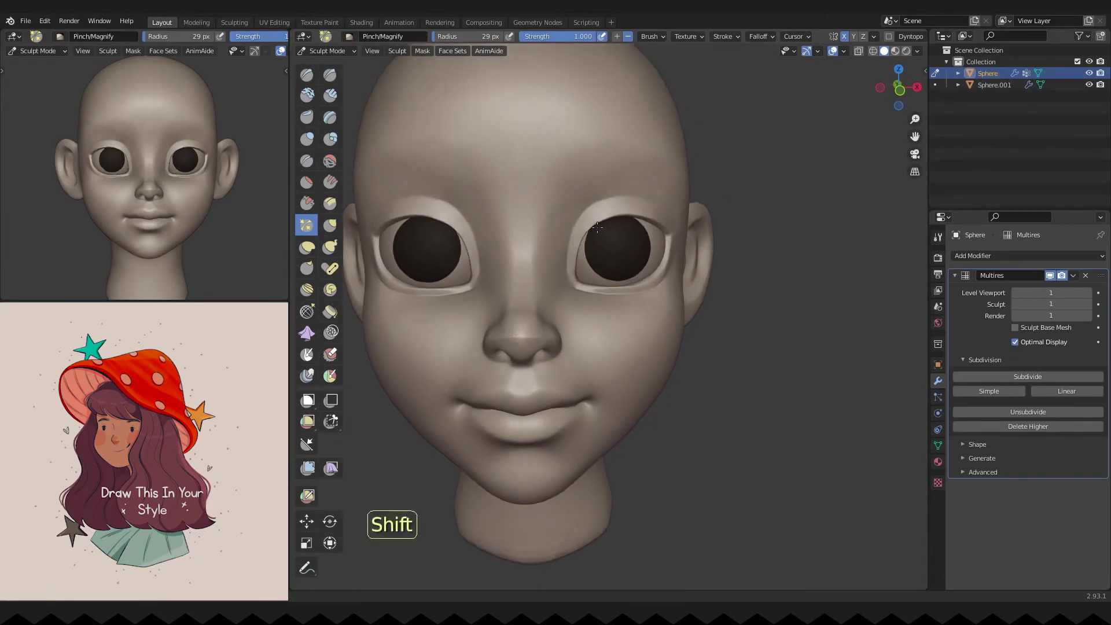
# Step: Adjust the face proportions from the front with Grab
pyautogui.press('g')
pyautogui.press('f')
pyautogui.click(588, 322)
pyautogui.scroll(-1, 588, 323)
# Step: Duplicate a small patch of faces at the upper iris of the eyeball and separate the selection into its own object
pyautogui.hotkey('ctrl', 'Tab')
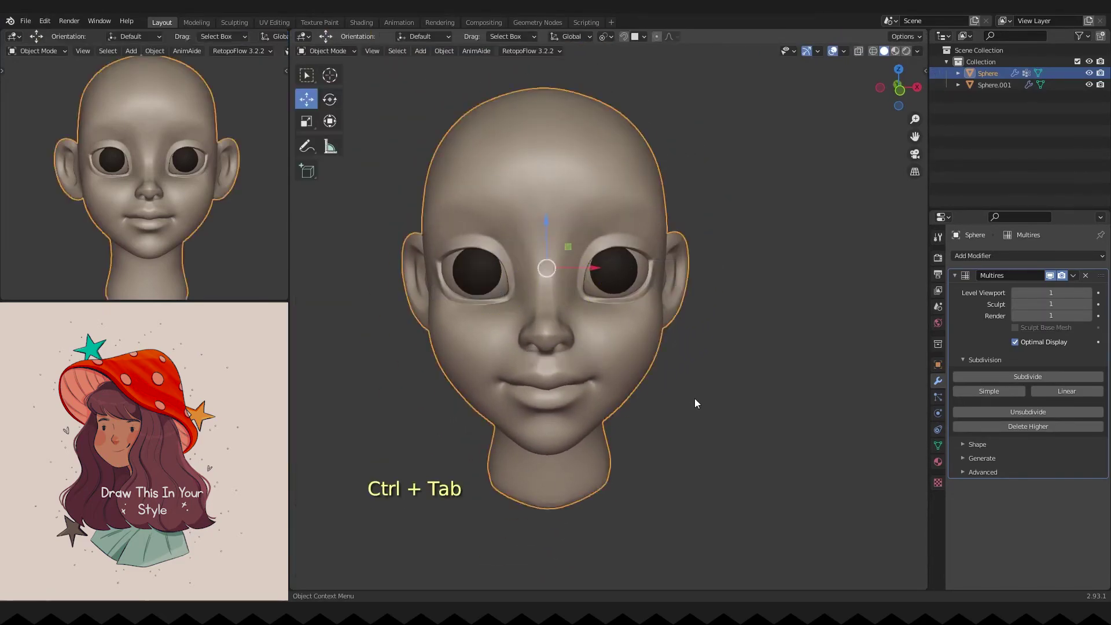
pyautogui.click(615, 266)
pyautogui.press('Tab')
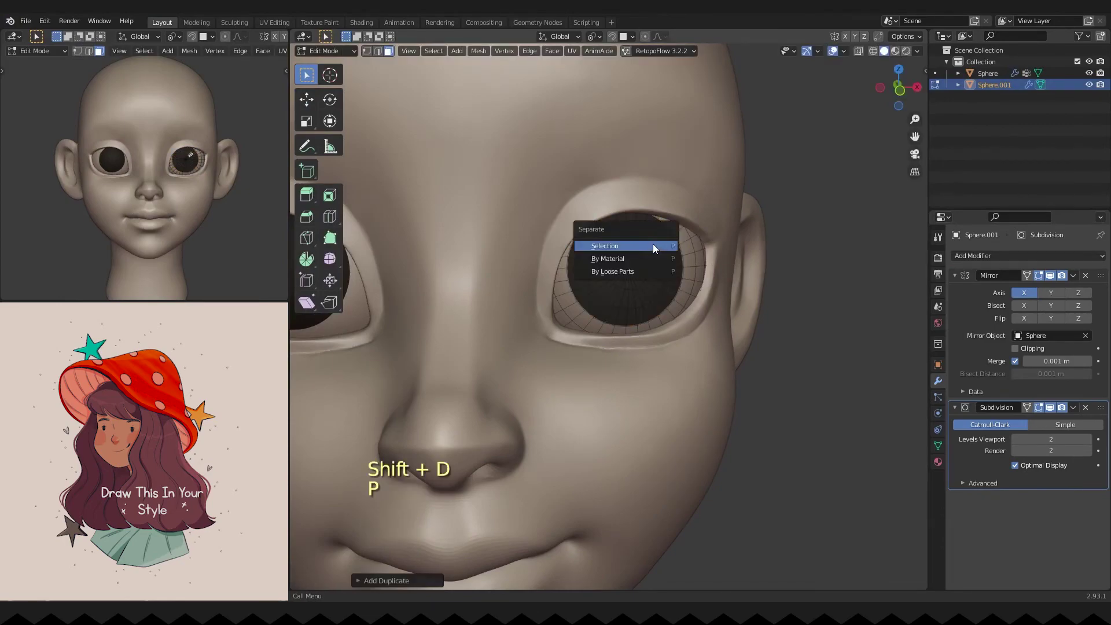
pyautogui.click(654, 246)
pyautogui.press('Tab')
# Step: Remove the Black material from the highlight patch, leaving White, and resize its geometry
pyautogui.click(940, 461)
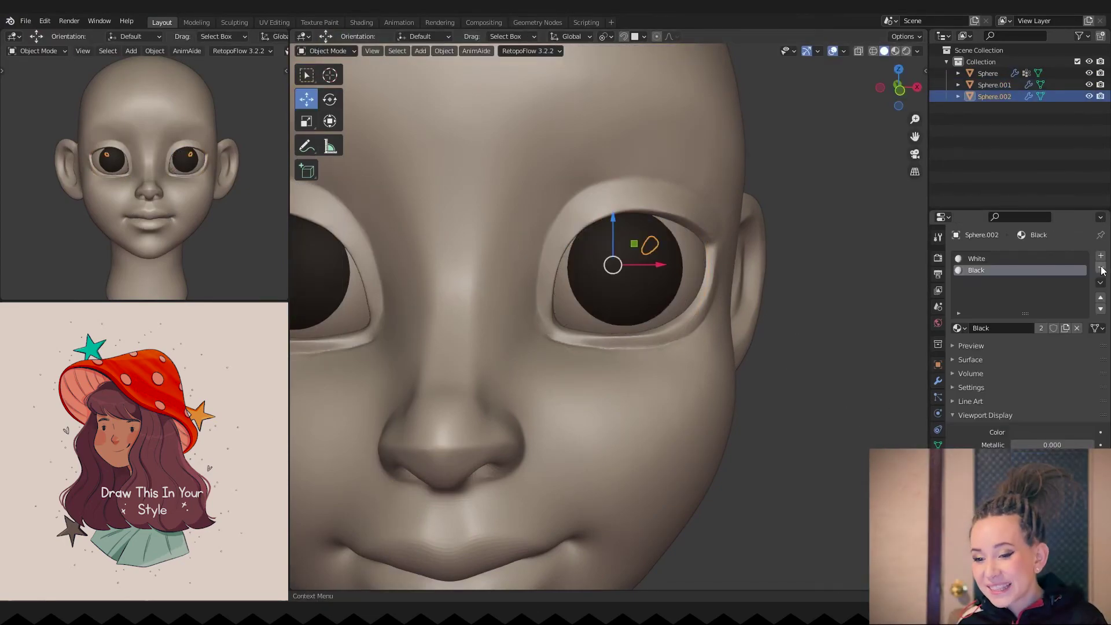
pyautogui.keyDown('ctrl'); pyautogui.moveTo(839, 573); pyautogui.dragTo(631, 235, button='middle'); pyautogui.keyUp('ctrl')
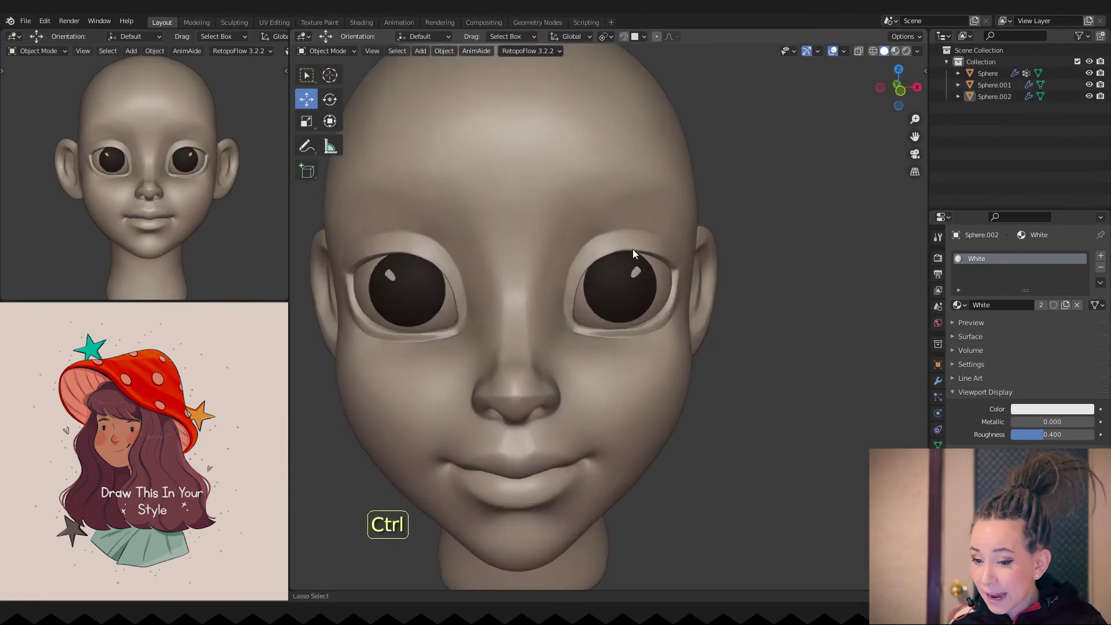
pyautogui.press('Tab')
pyautogui.scroll(3, 750, 326)
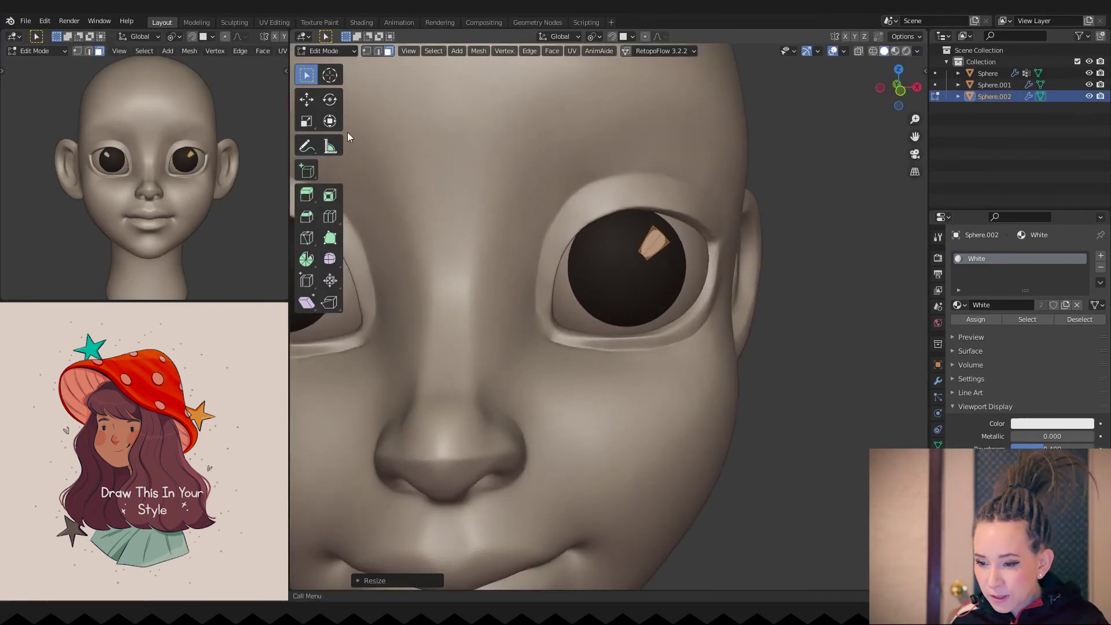
pyautogui.click(842, 414)
pyautogui.press('Tab')
# Step: Edge-slide an inner loop on the iris to outline a pupil and give the enclosed faces a Black material with a black viewport color
pyautogui.keyDown('ctrl'); pyautogui.moveTo(842, 414); pyautogui.dragTo(638, 257, button='middle'); pyautogui.keyUp('ctrl')
pyautogui.click(609, 317)
pyautogui.press('Tab')
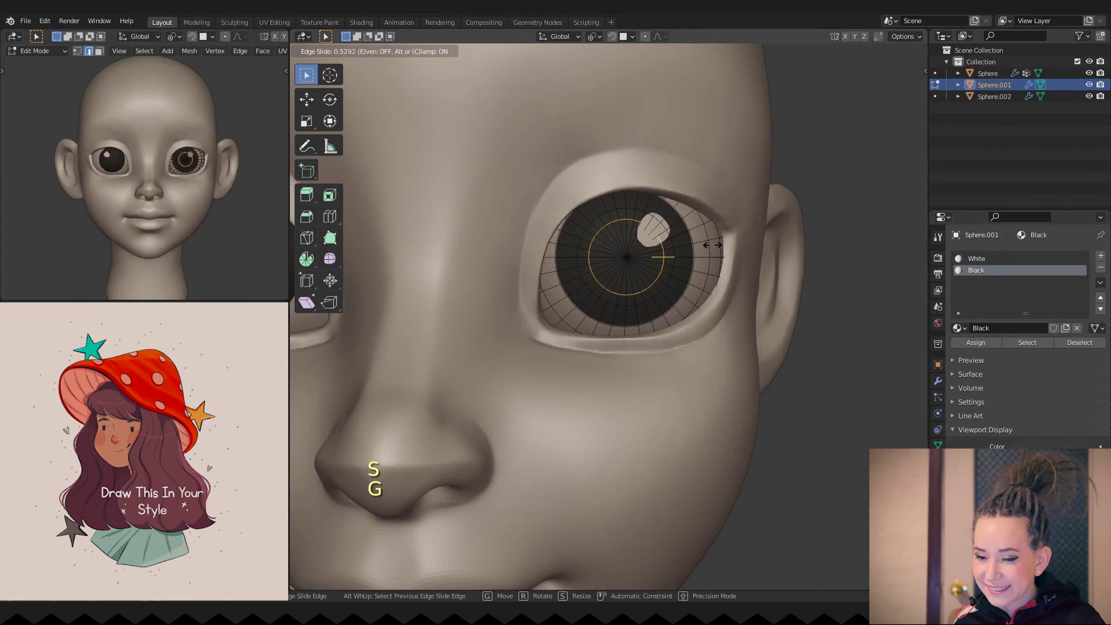
pyautogui.click(712, 245)
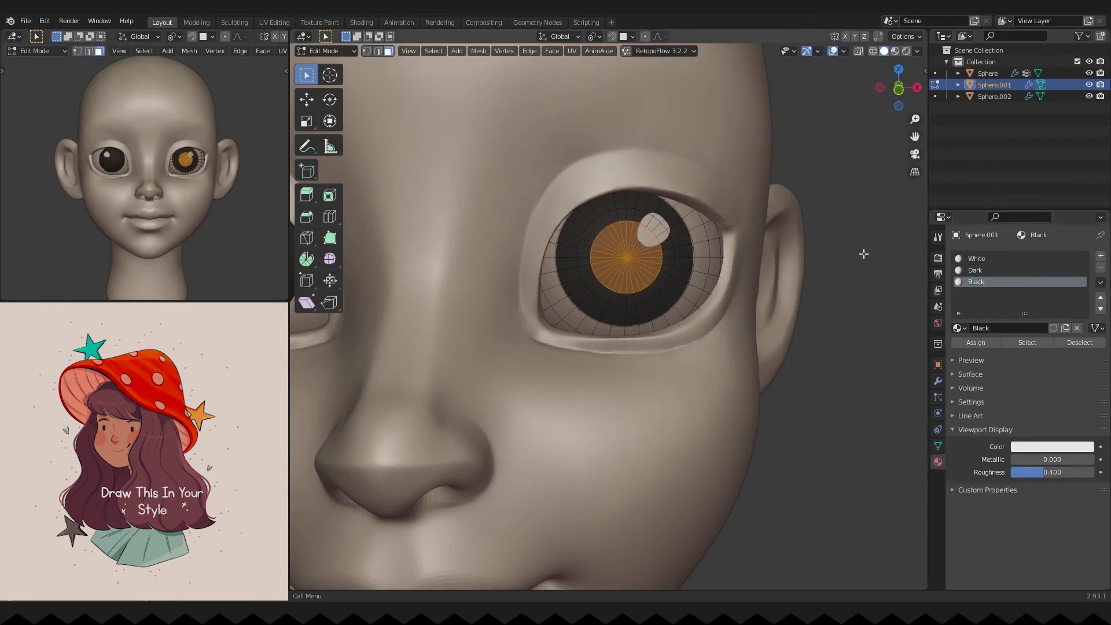
pyautogui.click(1053, 446)
pyautogui.press('Tab')
# Step: Remove the Mirror modifier from the eye highlight and apply its transforms
pyautogui.click(994, 96)
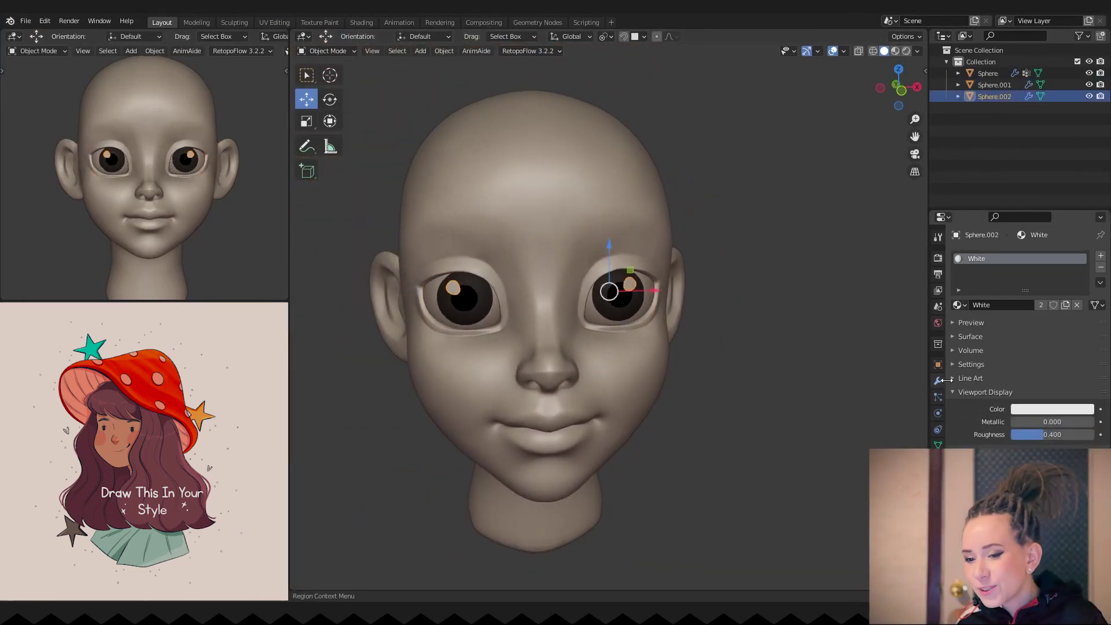
pyautogui.click(938, 380)
pyautogui.moveTo(579, 300); pyautogui.dragTo(758, 331, button='middle')
pyautogui.hotkey('ctrl', 'a')
pyautogui.click(751, 327)
# Step: Duplicate the eye highlight and move the copy onto the other eye, aligning it from the front and side
pyautogui.press('KP_1')
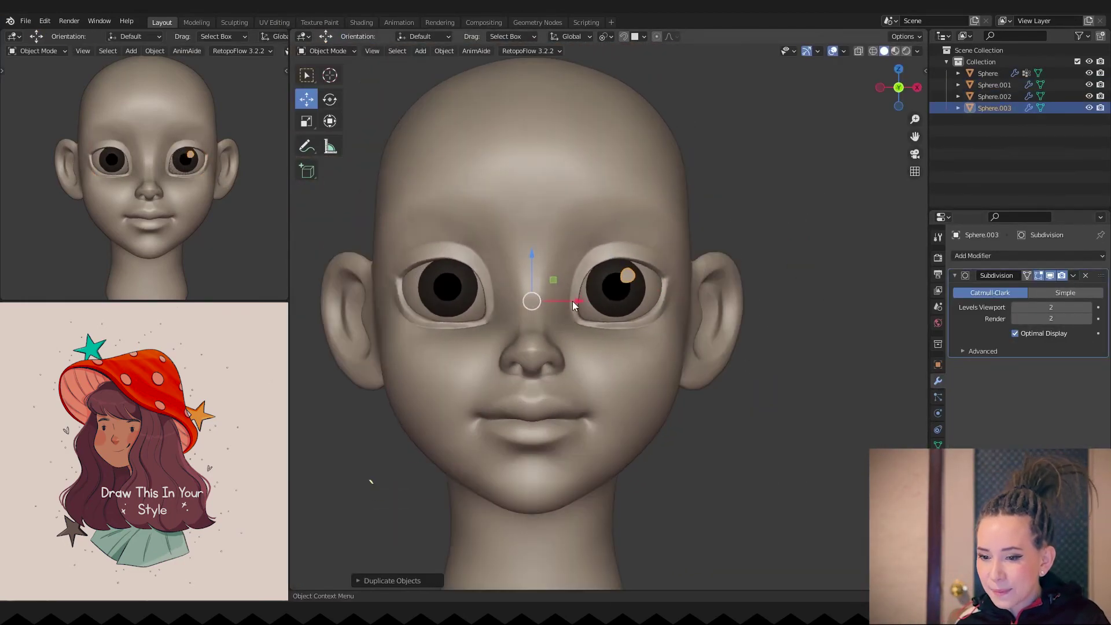
pyautogui.click(400, 334)
pyautogui.press('`')
pyautogui.click(487, 366)
pyautogui.press('ctrl+KP_3')
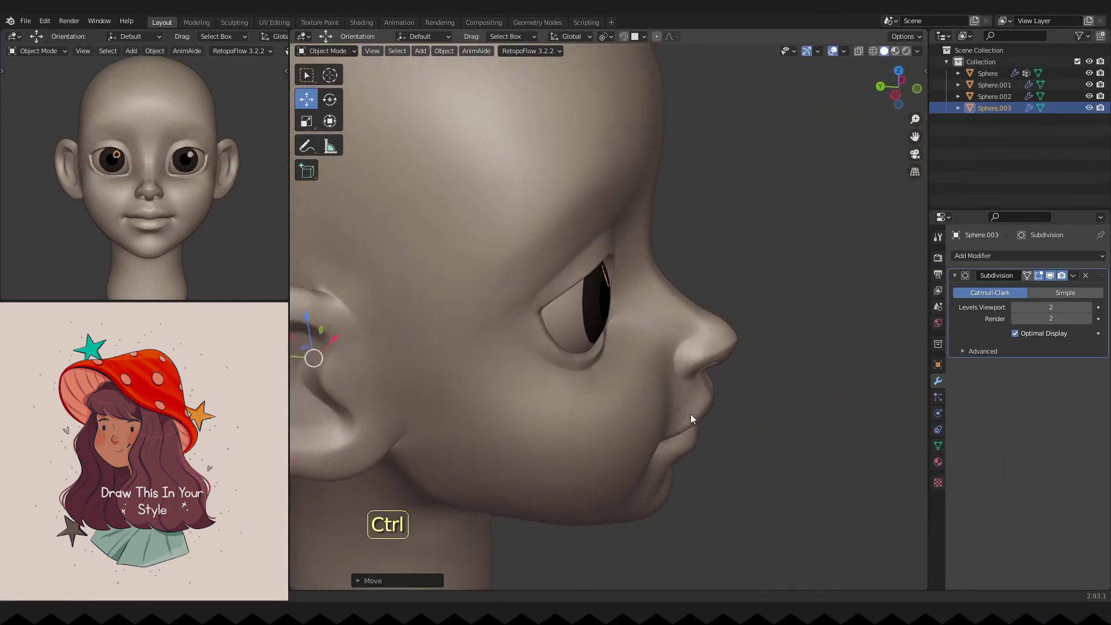
pyautogui.scroll(2, 314, 362)
pyautogui.moveTo(314, 362); pyautogui.dragTo(461, 370, button='middle')
# Step: Sculpt the duplicated eye highlight with the Grab brush so it fits the eye's surface, and return to Object Mode
pyautogui.hotkey('ctrl', 'Tab')
pyautogui.scroll(5, 635, 288)
pyautogui.press('g')
pyautogui.press('f')
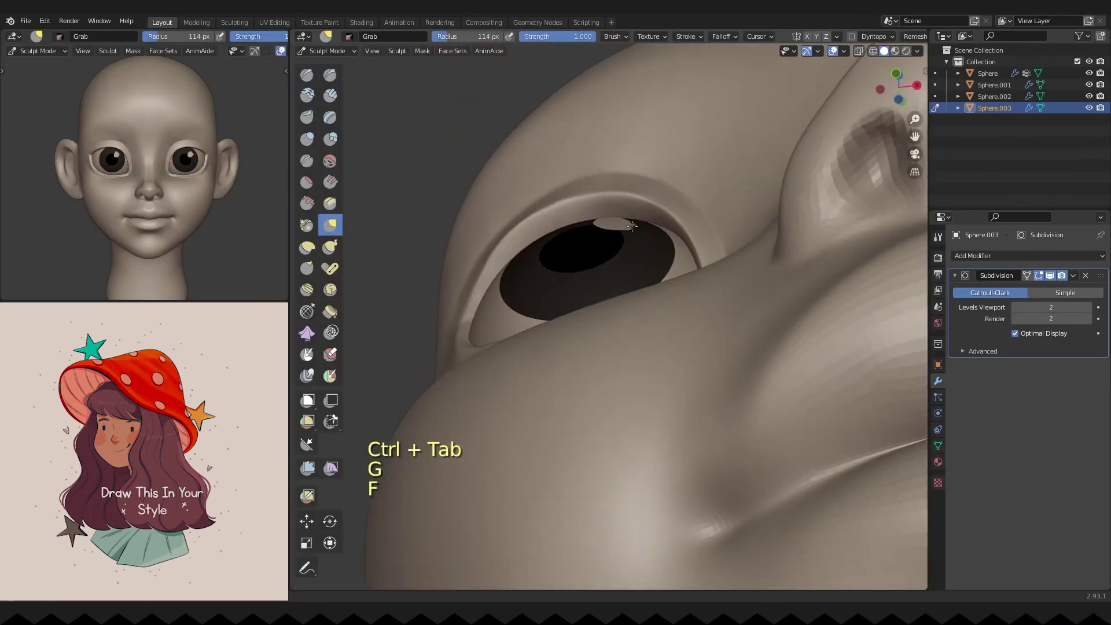
pyautogui.moveTo(619, 222); pyautogui.dragTo(625, 328, button='middle')
pyautogui.scroll(-5, 636, 301)
pyautogui.hotkey('ctrl', 'Tab')
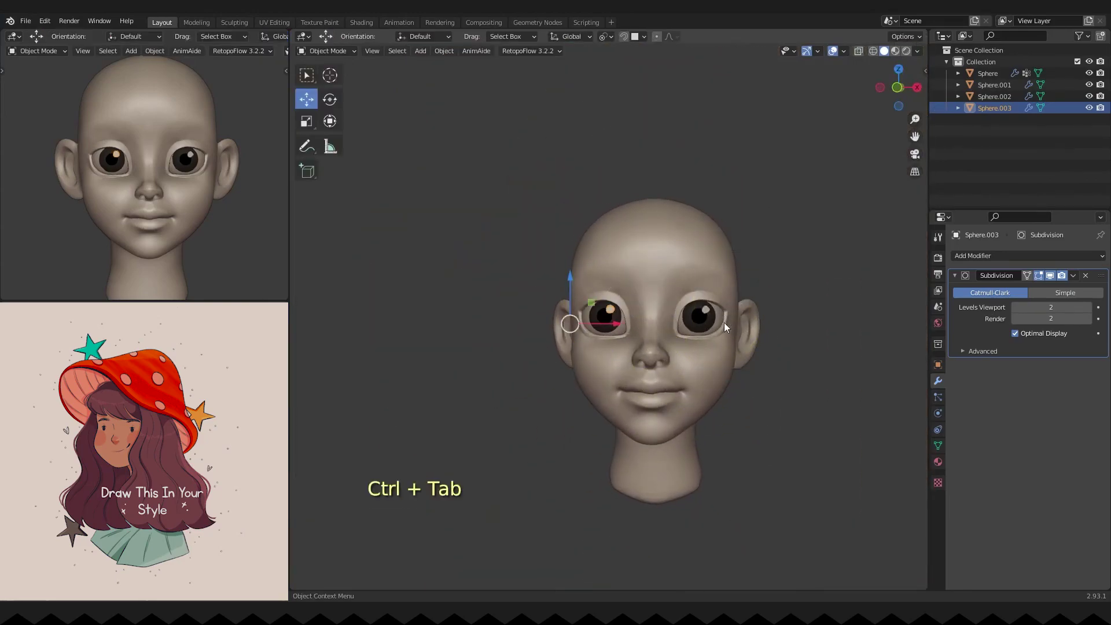
# Step: Adjust the original eye highlight in Sculpt Mode using the Grab brush at a 26 px radius, and return to Object Mode
pyautogui.press('`')
pyautogui.click(670, 230)
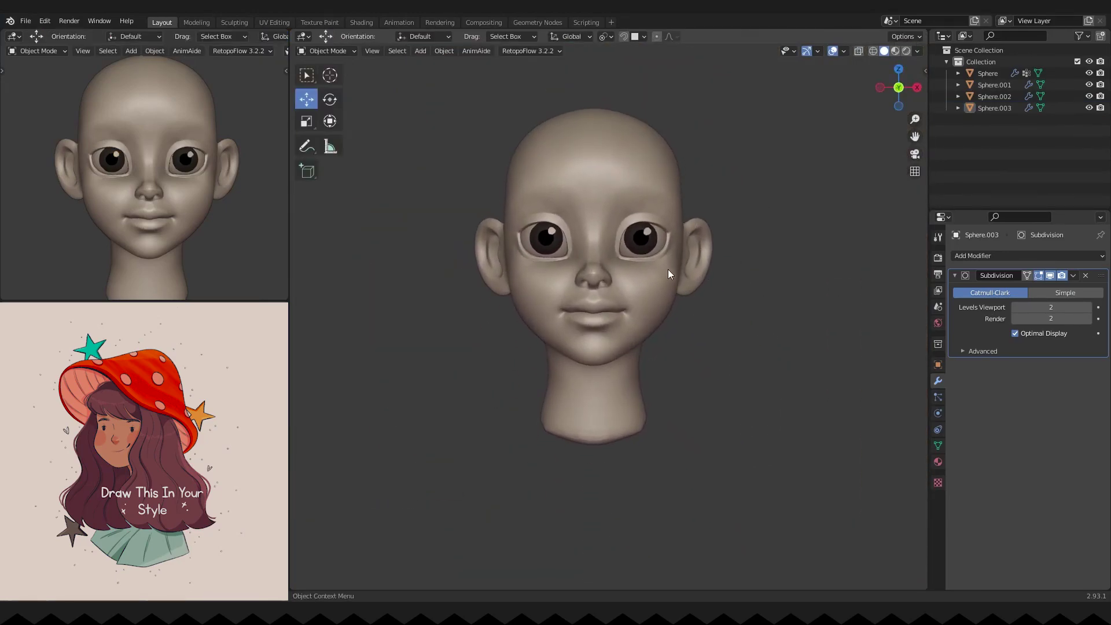
pyautogui.scroll(5, 666, 269)
pyautogui.hotkey('ctrl', 'Tab')
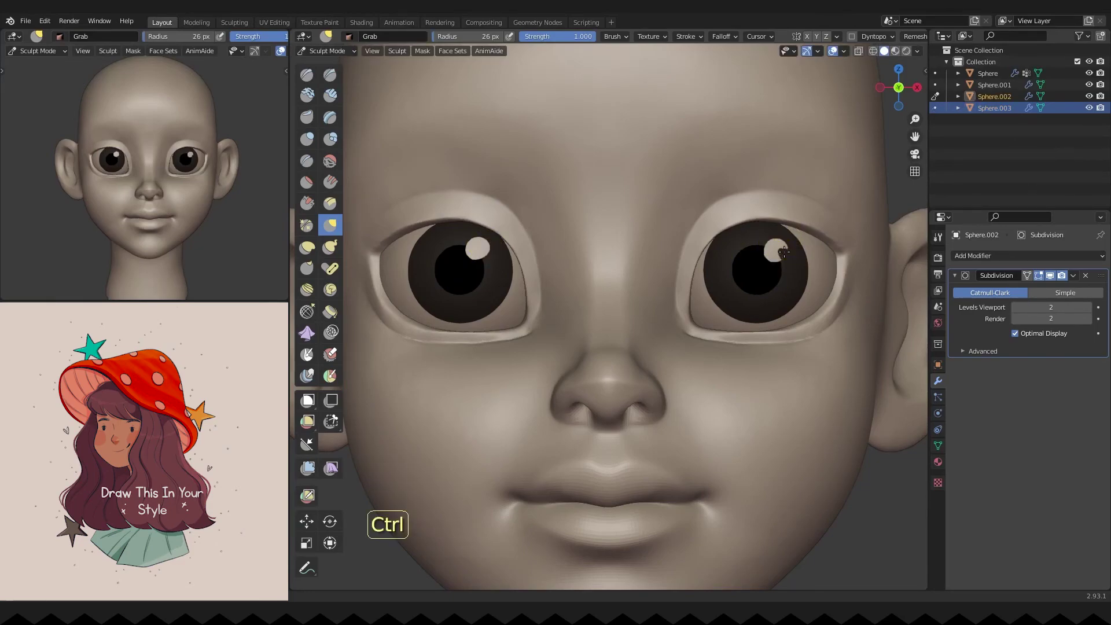
pyautogui.moveTo(783, 253); pyautogui.dragTo(662, 237, button='middle')
pyautogui.scroll(-5, 663, 238)
pyautogui.hotkey('ctrl', 'Tab')
# Step: Put the head in Sculpt Mode and reshape the back of the skull in profile with a 137 px Grab brush
pyautogui.moveTo(719, 329)
pyautogui.mouseDown(button='middle')
pyautogui.moveTo(571, 314)
pyautogui.moveTo(717, 278)
pyautogui.moveTo(793, 280)
pyautogui.moveTo(633, 278)
pyautogui.mouseUp(button='middle')
pyautogui.hotkey('ctrl', 'Tab')
pyautogui.press('g')
pyautogui.press('f')
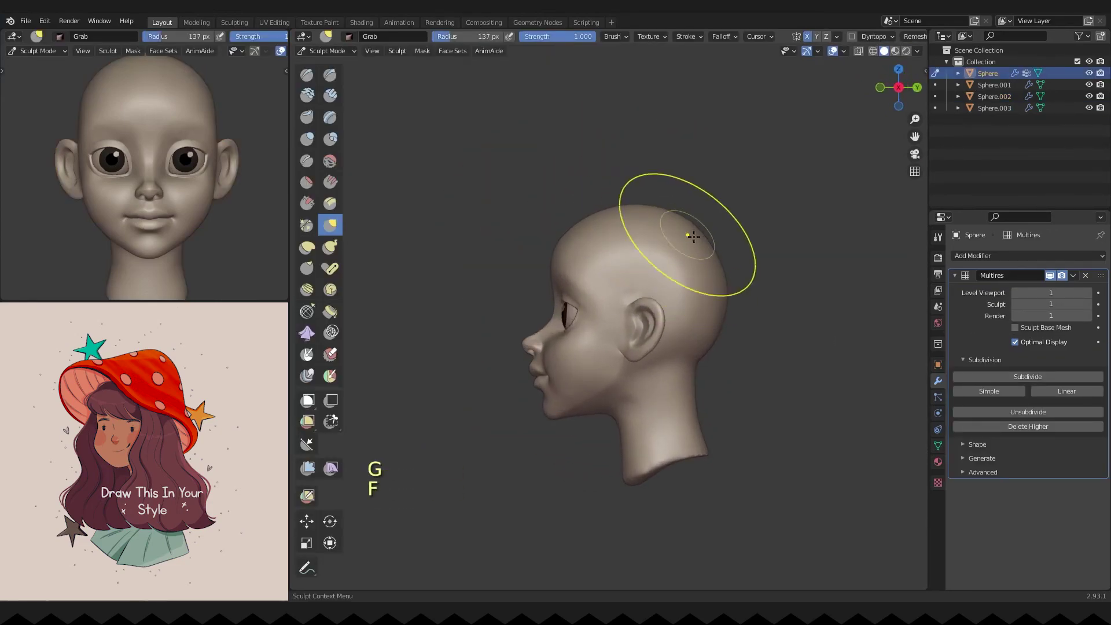
# Step: Reshape the transition between jaw and neck in profile with the Grab brush, using radii of 40 px and 85 px
pyautogui.press('f')
pyautogui.click(631, 408)
pyautogui.scroll(2, 640, 420)
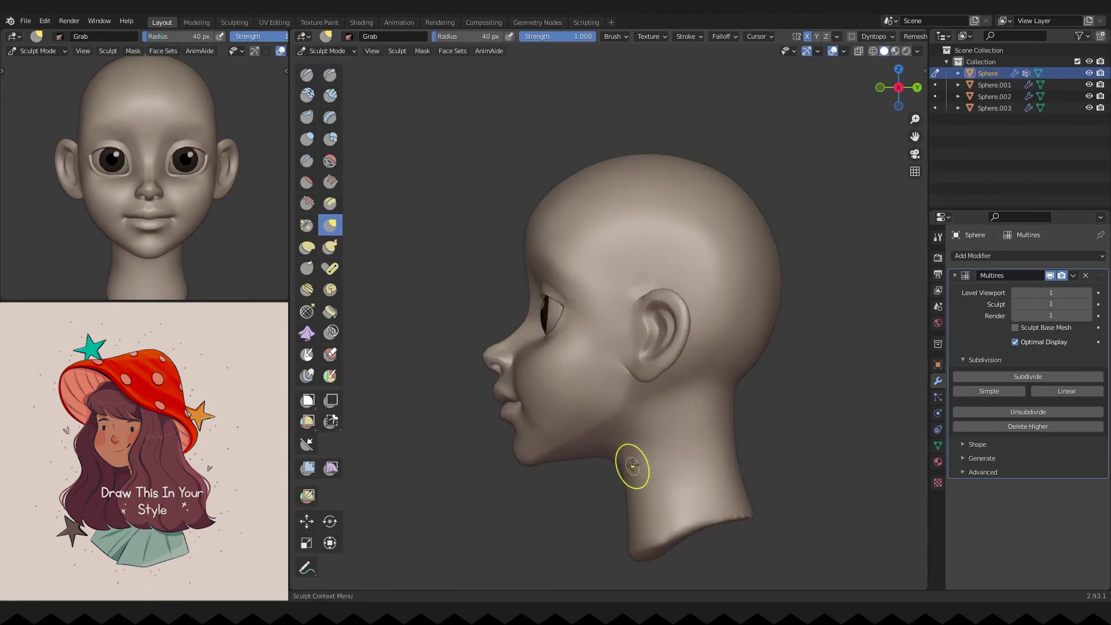
pyautogui.keyDown('ctrl'); pyautogui.moveTo(634, 476); pyautogui.dragTo(524, 360, button='middle'); pyautogui.keyUp('ctrl')
pyautogui.press('g')
pyautogui.press('f')
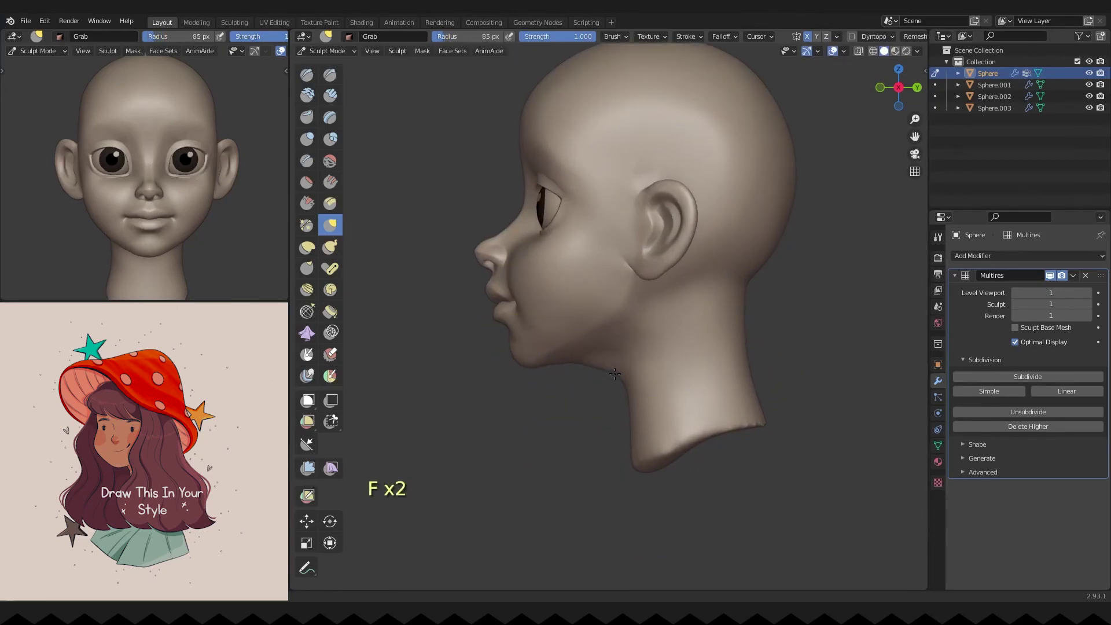
# Step: Build up and smooth the area under the chin and along the upper neck with a 100 px Clay Strips brush
pyautogui.moveTo(574, 393); pyautogui.dragTo(372, 124, button='middle')
pyautogui.click(330, 94)
pyautogui.press('f')
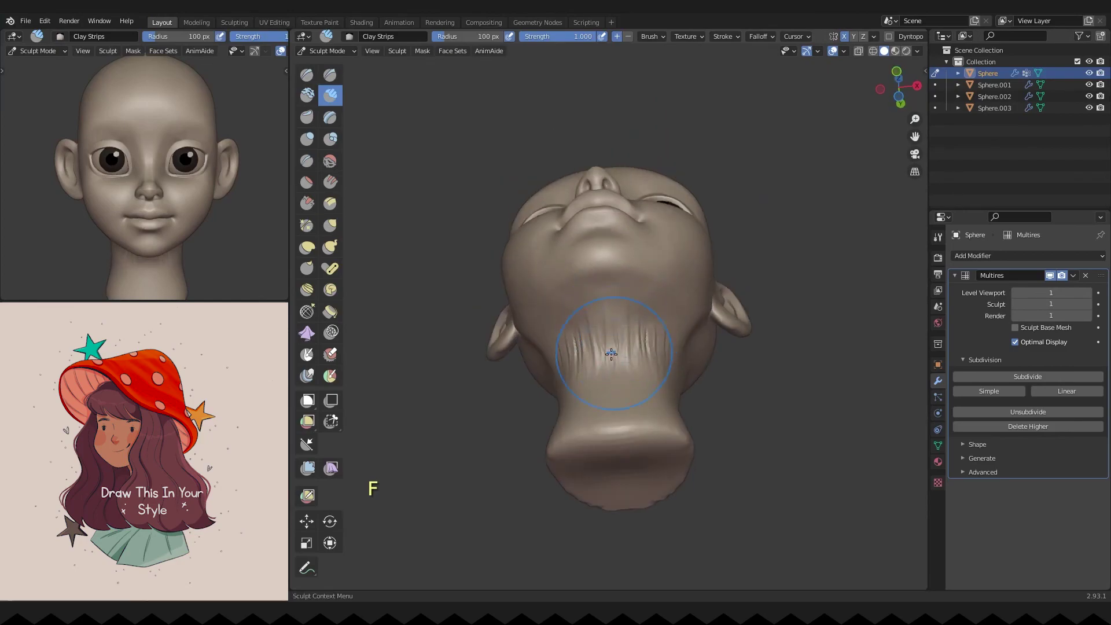
pyautogui.moveTo(597, 387)
pyautogui.mouseDown(button='middle')
pyautogui.moveTo(564, 330)
pyautogui.moveTo(664, 249)
pyautogui.moveTo(618, 286)
pyautogui.mouseUp(button='middle')
pyautogui.press('f')
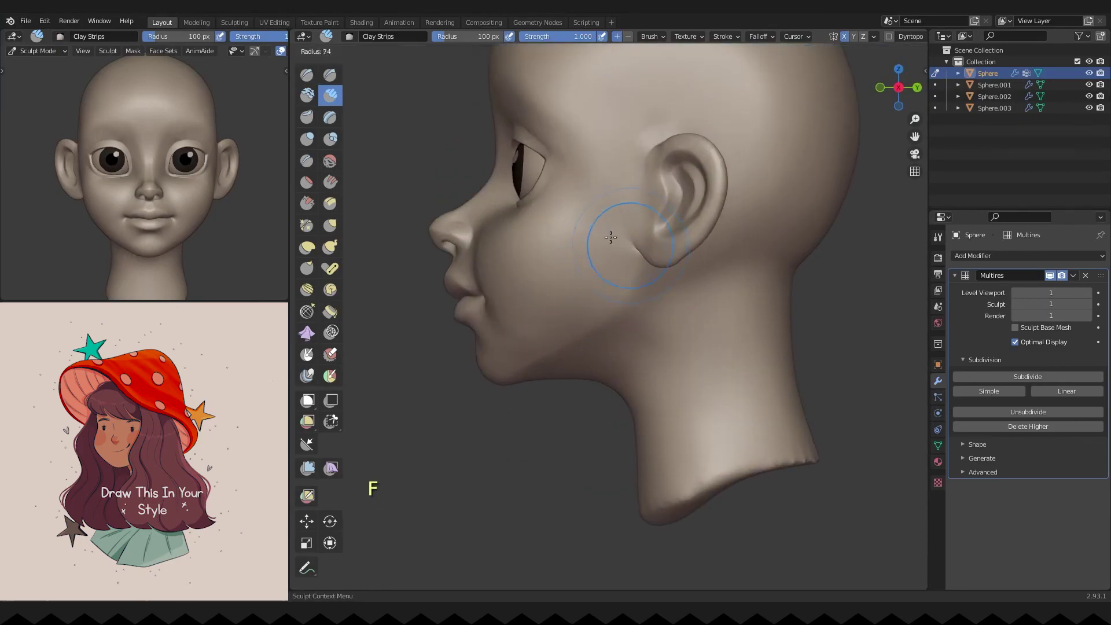
# Step: Refine the head's profile with the Grab brush, return to Object Mode and show the head from the front
pyautogui.keyDown('ctrl'); pyautogui.moveTo(620, 241); pyautogui.dragTo(658, 208, button='middle'); pyautogui.keyUp('ctrl')
pyautogui.press('g')
pyautogui.moveTo(756, 186)
pyautogui.keyDown('shift'); pyautogui.mouseDown(button='middle')
pyautogui.moveTo(756, 174)
pyautogui.moveTo(669, 268)
pyautogui.moveTo(672, 343)
pyautogui.mouseUp(button='middle'); pyautogui.keyUp('shift')
pyautogui.press('KP_1')
pyautogui.click(659, 308)
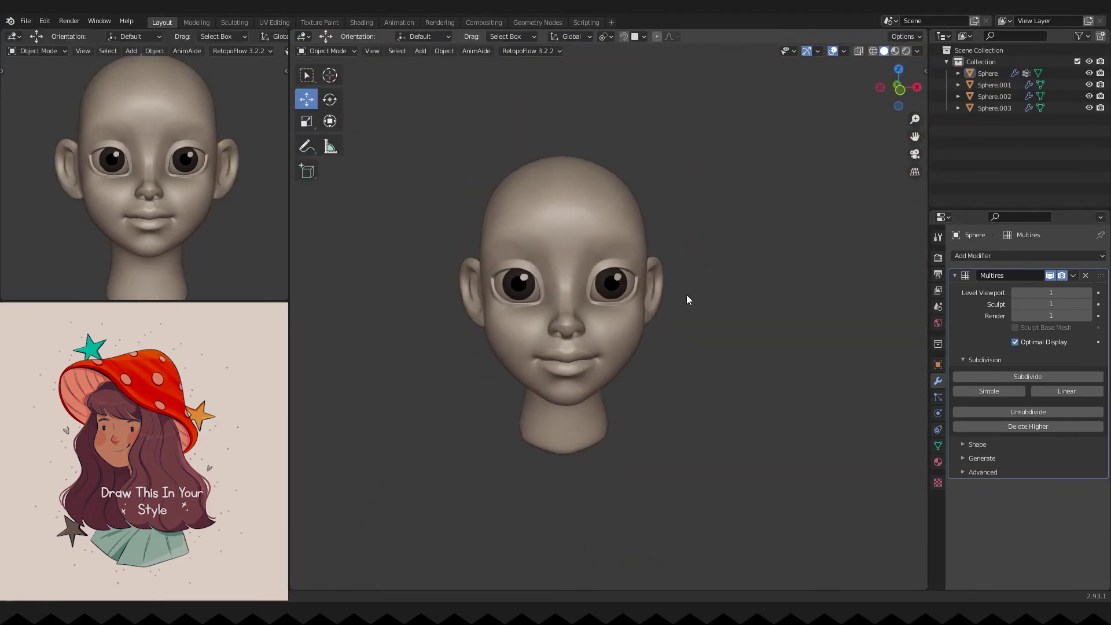
pyautogui.keyDown('shift'); pyautogui.moveTo(597, 330); pyautogui.dragTo(620, 332, button='middle'); pyautogui.keyUp('shift')
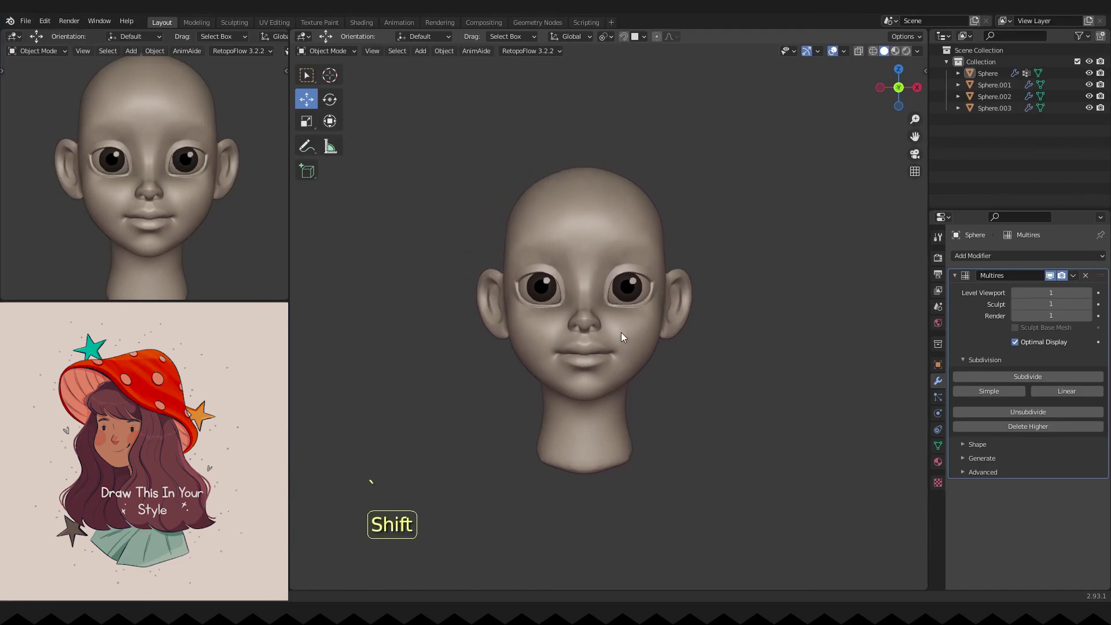